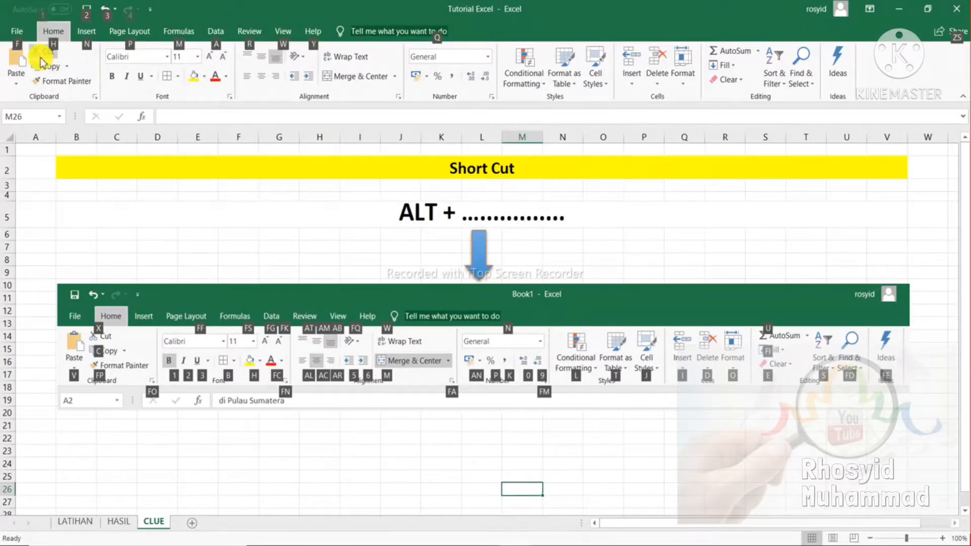
# Display the shortcut key hints for the Home commands on the CLUE sheet.
pyautogui.press('alt')
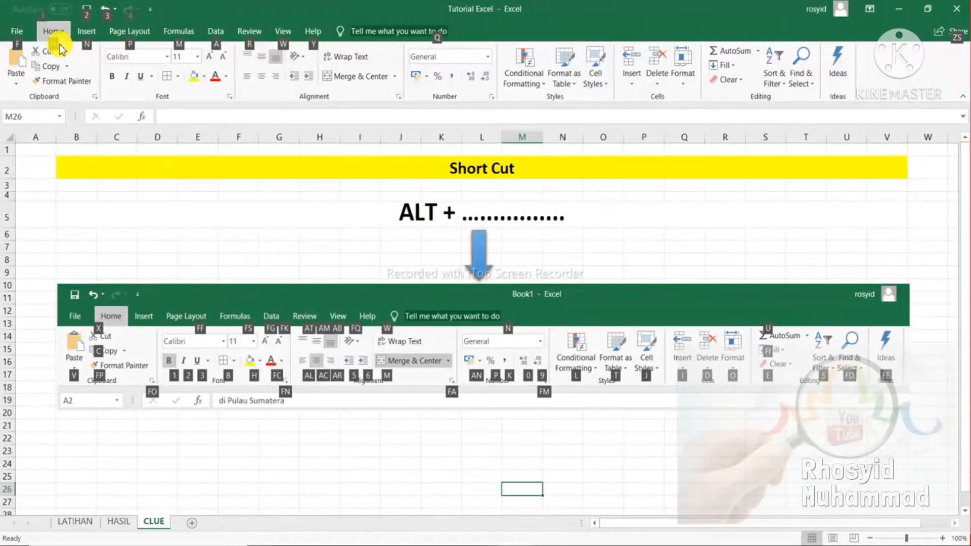
pyautogui.press('h')
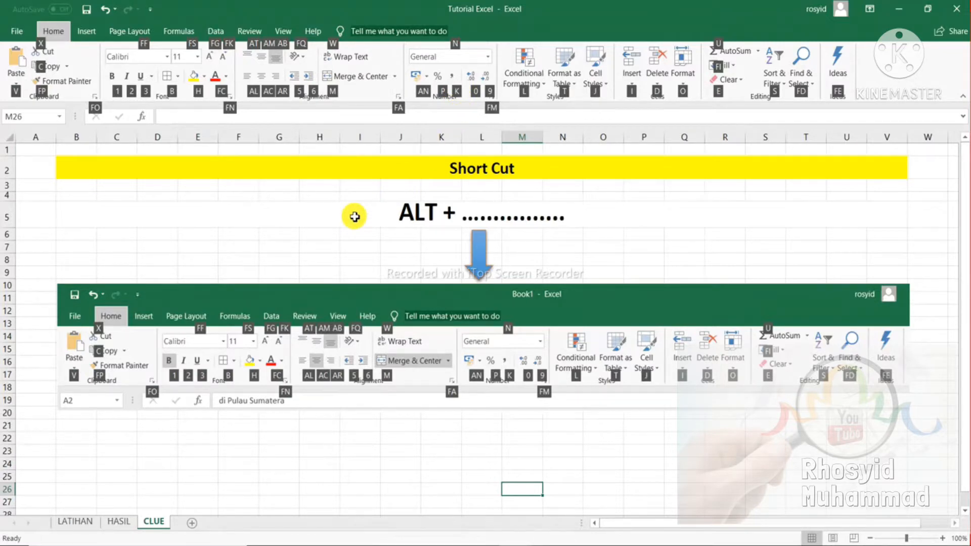
# Look through the regional data on the LATIHAN sheet from cell B5 down past the last Jumlah row and back up to row 1.
pyautogui.click(80, 520)
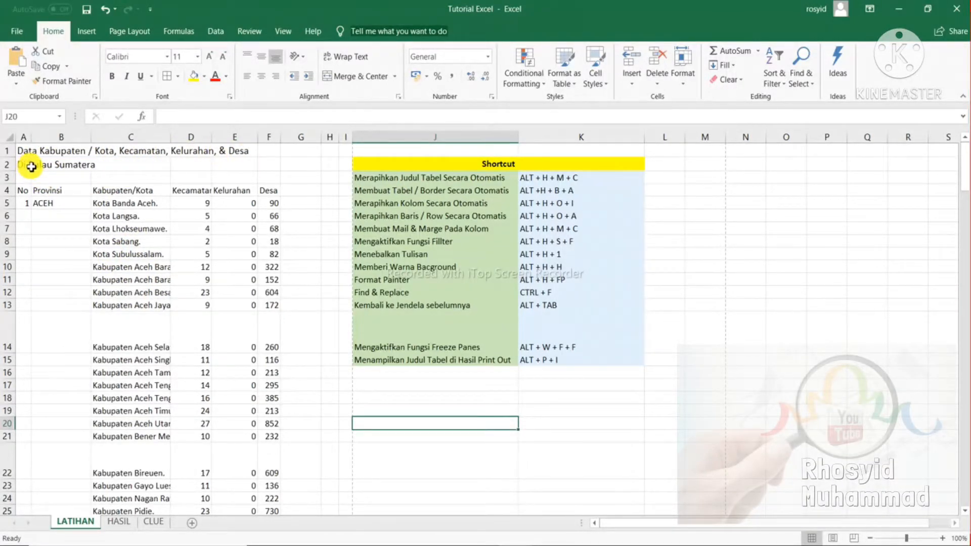
pyautogui.click(43, 202)
pyautogui.press('Down')
pyautogui.press('Down')
pyautogui.press('Down')
pyautogui.press('Down')
pyautogui.press('Down')
pyautogui.press('Down')
pyautogui.press('Down')
pyautogui.press('Down')
pyautogui.press('Down')
pyautogui.press('Down')
pyautogui.press('Down')
pyautogui.press('Down')
pyautogui.press('Down')
pyautogui.press('Down')
pyautogui.press('Down')
pyautogui.press('Down')
pyautogui.press('Down')
pyautogui.press('Down')
pyautogui.press('Down')
pyautogui.press('Down')
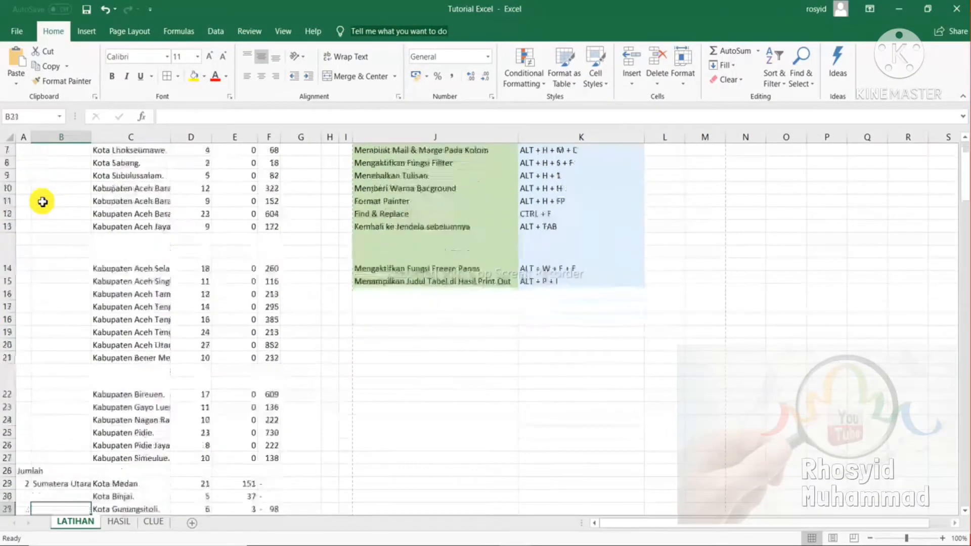
pyautogui.press('Down')
pyautogui.press('Down')
pyautogui.press('Down')
pyautogui.press('Down')
pyautogui.press('Down')
pyautogui.press('Down')
pyautogui.press('Down')
pyautogui.press('Down')
pyautogui.press('Down')
pyautogui.press('Down')
pyautogui.press('Down')
pyautogui.press('Down')
pyautogui.press('Down')
pyautogui.press('Down')
pyautogui.press('Down')
pyautogui.press('Down')
pyautogui.press('Down')
pyautogui.press('Down')
pyautogui.press('Down')
pyautogui.press('Down')
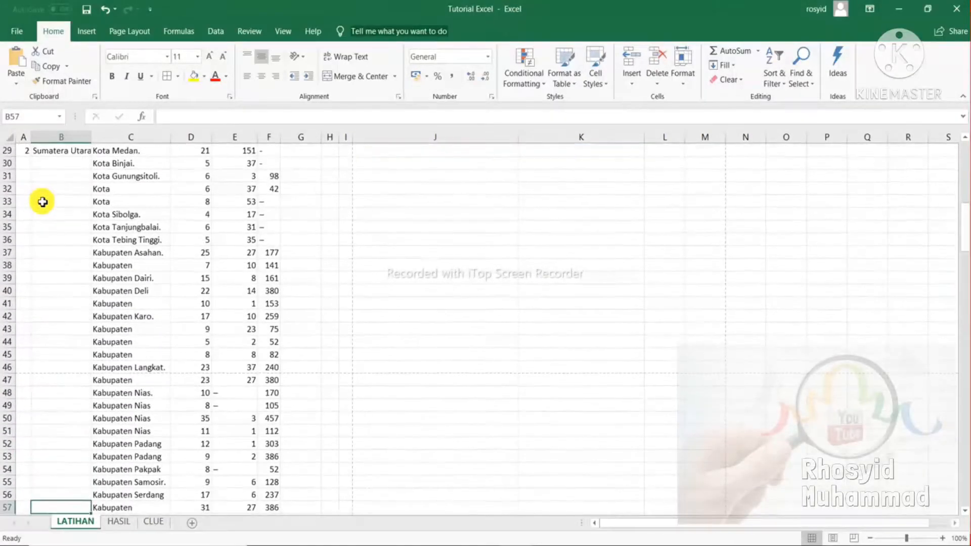
pyautogui.press('Down')
pyautogui.press('Down')
pyautogui.press('Down')
pyautogui.press('Down')
pyautogui.press('Down')
pyautogui.press('Down')
pyautogui.press('Down')
pyautogui.press('Down')
pyautogui.press('Down')
pyautogui.press('Down')
pyautogui.press('Down')
pyautogui.press('Down')
pyautogui.press('Down')
pyautogui.press('Down')
pyautogui.press('Down')
pyautogui.press('Down')
pyautogui.press('Down')
pyautogui.press('Down')
pyautogui.press('Down')
pyautogui.press('Down')
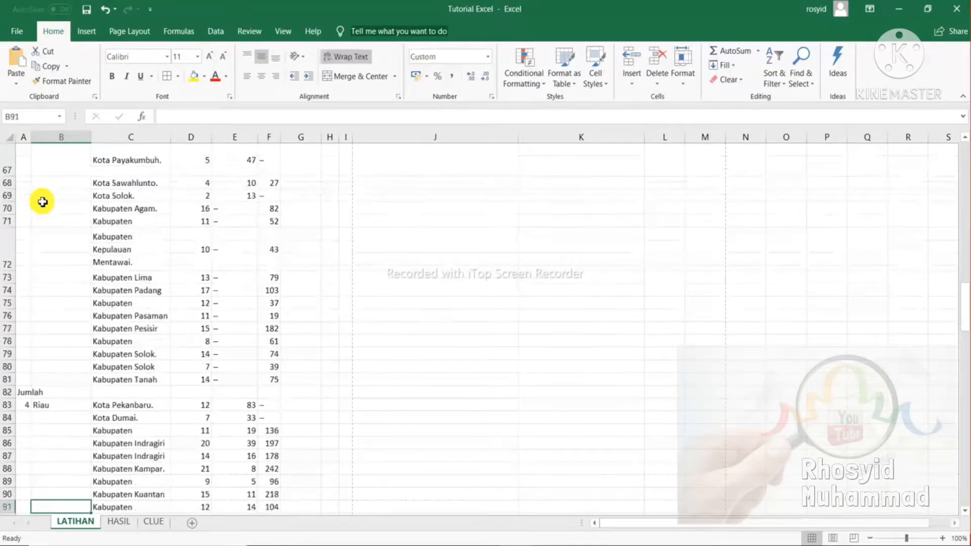
pyautogui.press('Down')
pyautogui.press('Down')
pyautogui.press('Down')
pyautogui.press('Down')
pyautogui.press('Down')
pyautogui.press('Down')
pyautogui.press('Down')
pyautogui.press('Down')
pyautogui.press('Down')
pyautogui.press('Down')
pyautogui.press('Down')
pyautogui.press('Down')
pyautogui.press('Down')
pyautogui.press('Down')
pyautogui.press('Down')
pyautogui.press('Down')
pyautogui.press('Down')
pyautogui.press('Down')
pyautogui.press('Down')
pyautogui.press('Down')
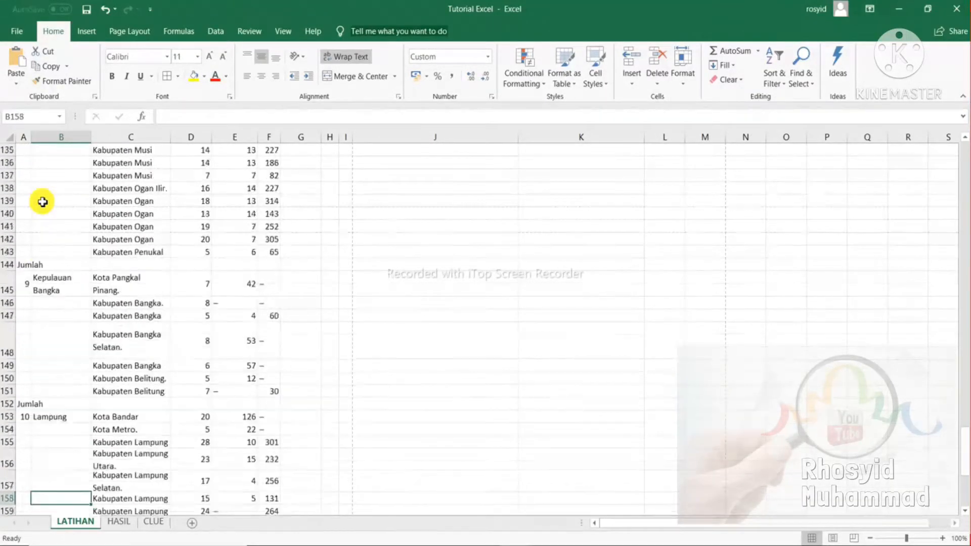
pyautogui.press('Down')
pyautogui.press('Down')
pyautogui.press('Down')
pyautogui.press('Down')
pyautogui.press('Down')
pyautogui.press('Down')
pyautogui.press('Down')
pyautogui.press('Down')
pyautogui.press('Down')
pyautogui.press('Down')
pyautogui.press('Down')
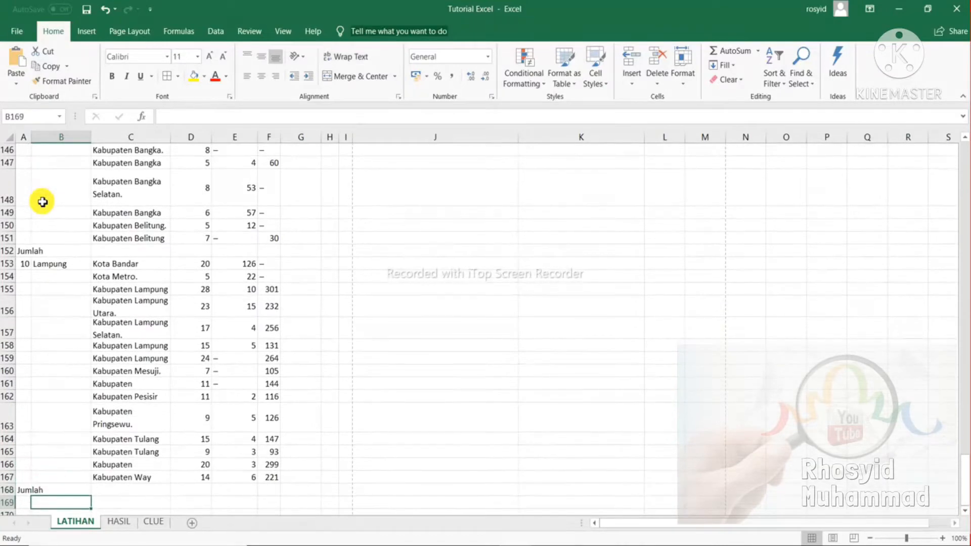
pyautogui.press('Up')
pyautogui.press('Up')
pyautogui.press('Up')
pyautogui.press('Up')
pyautogui.press('Up')
pyautogui.press('Up')
pyautogui.press('Up')
pyautogui.press('Up')
pyautogui.press('Up')
pyautogui.press('Up')
pyautogui.press('Up')
pyautogui.press('Up')
pyautogui.press('Up')
pyautogui.press('Up')
pyautogui.press('Up')
pyautogui.press('Up')
pyautogui.press('Up')
pyautogui.press('Up')
pyautogui.press('Up')
pyautogui.press('Up')
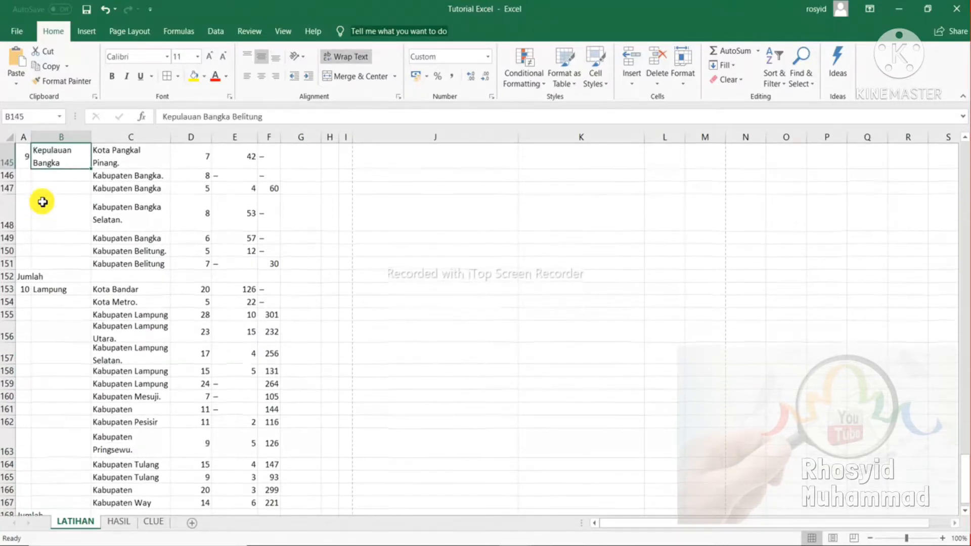
pyautogui.press('Up')
pyautogui.press('Up')
pyautogui.press('Up')
pyautogui.press('Up')
pyautogui.press('Up')
pyautogui.press('Up')
pyautogui.press('Up')
pyautogui.press('Up')
pyautogui.press('Up')
pyautogui.press('Up')
pyautogui.press('Up')
pyautogui.press('Up')
pyautogui.press('Up')
pyautogui.press('Up')
pyautogui.press('Up')
pyautogui.press('Up')
pyautogui.press('Up')
pyautogui.press('Up')
pyautogui.press('Up')
pyautogui.press('Up')
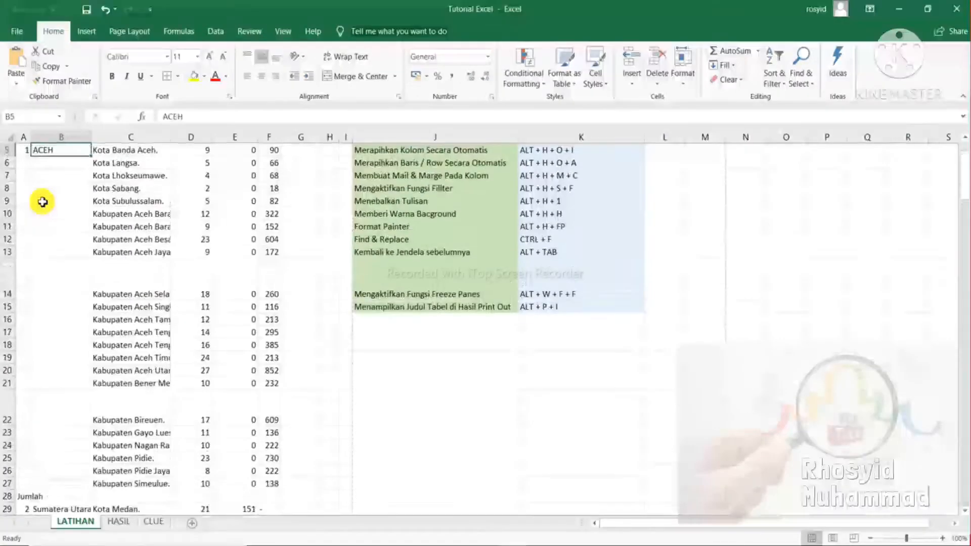
pyautogui.press('Right')
pyautogui.press('Up')
pyautogui.press('Up')
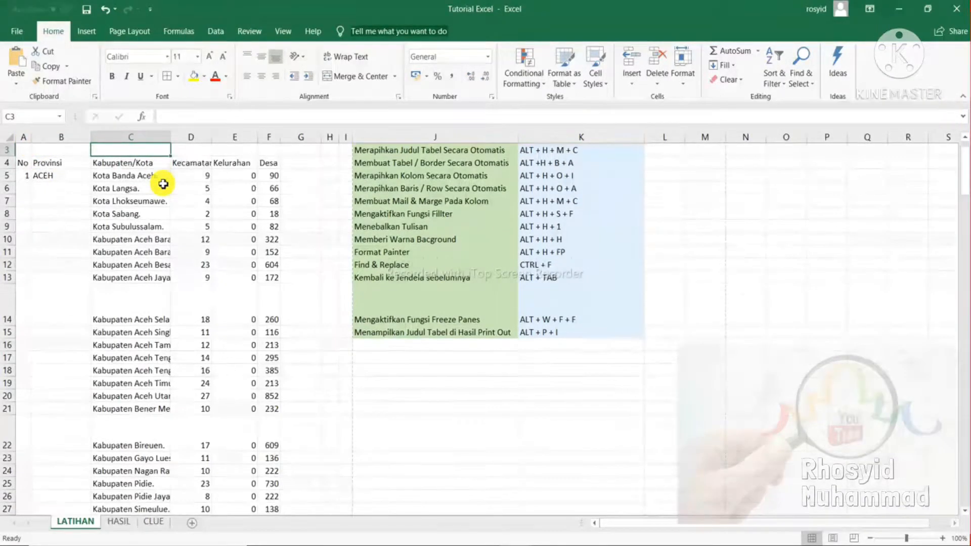
pyautogui.press('Up')
pyautogui.press('Up')
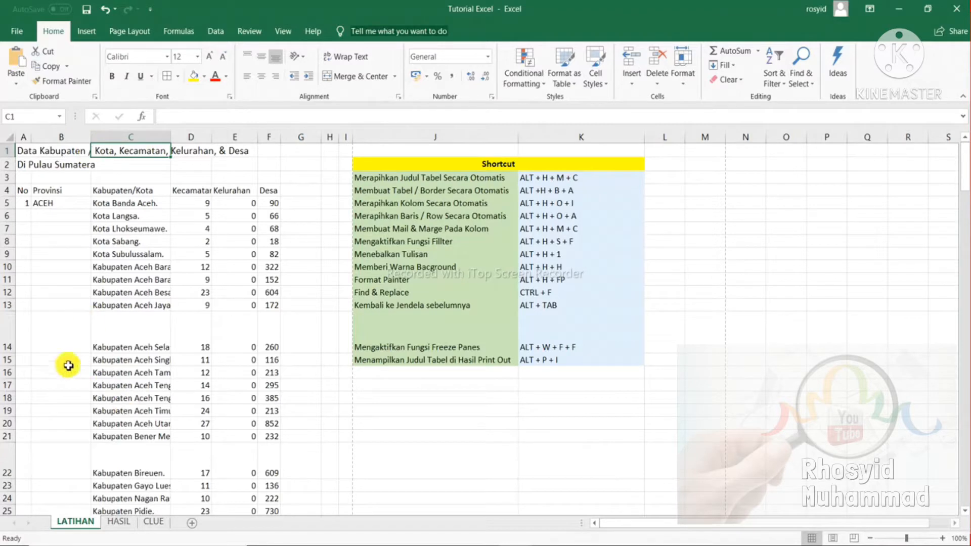
# Examine the heights of rows 14 and 10 and how the Kecamatan, Kelurahan and Kabupaten/Kota headings fit their columns.
pyautogui.click(7, 330)
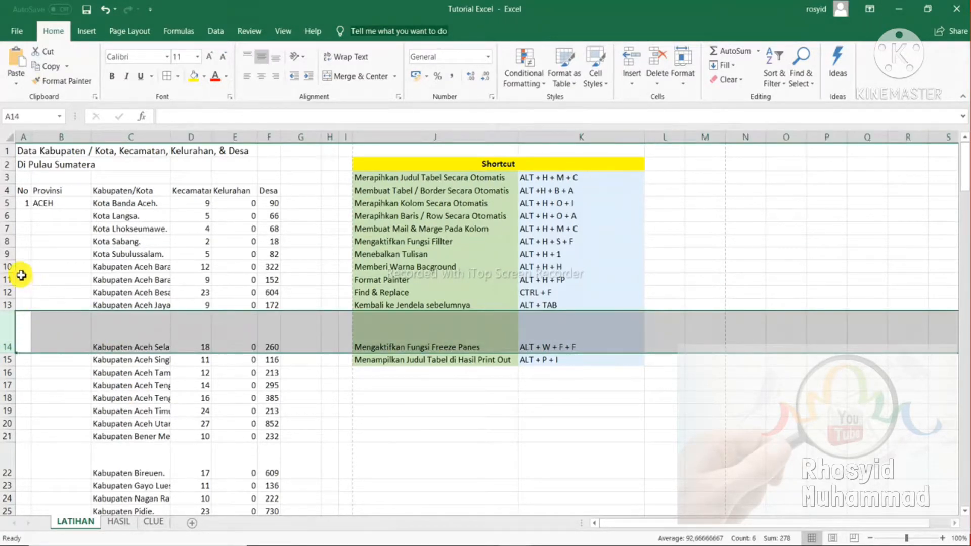
pyautogui.click(10, 267)
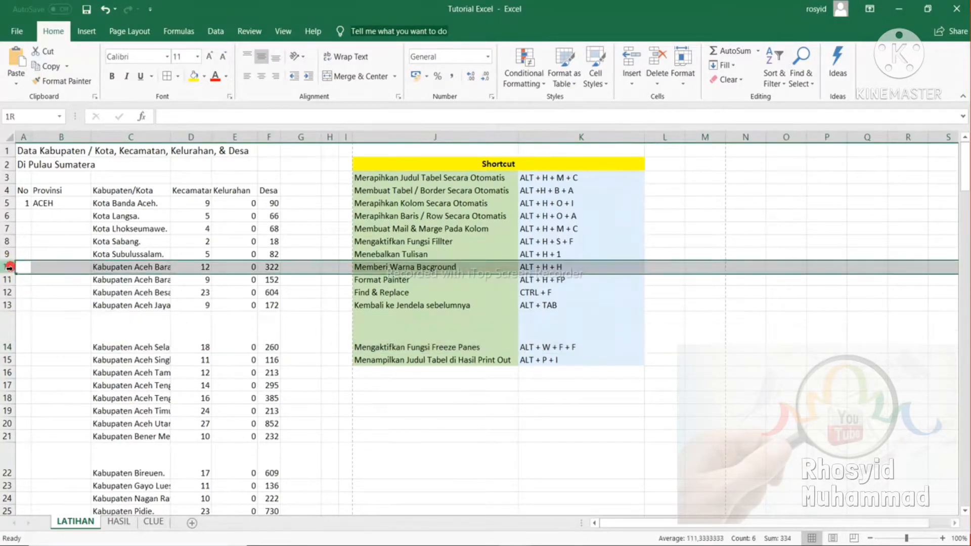
pyautogui.click(191, 189)
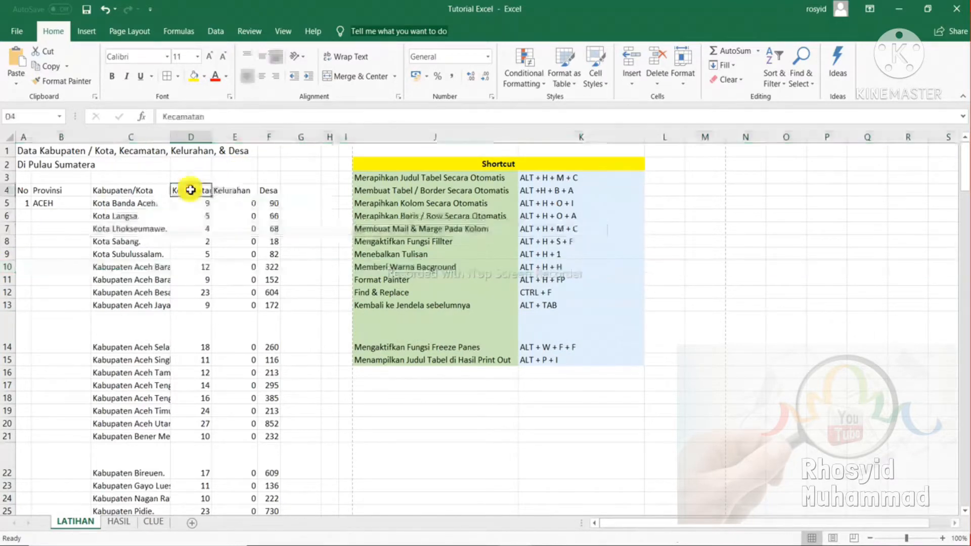
pyautogui.click(248, 190)
pyautogui.click(137, 193)
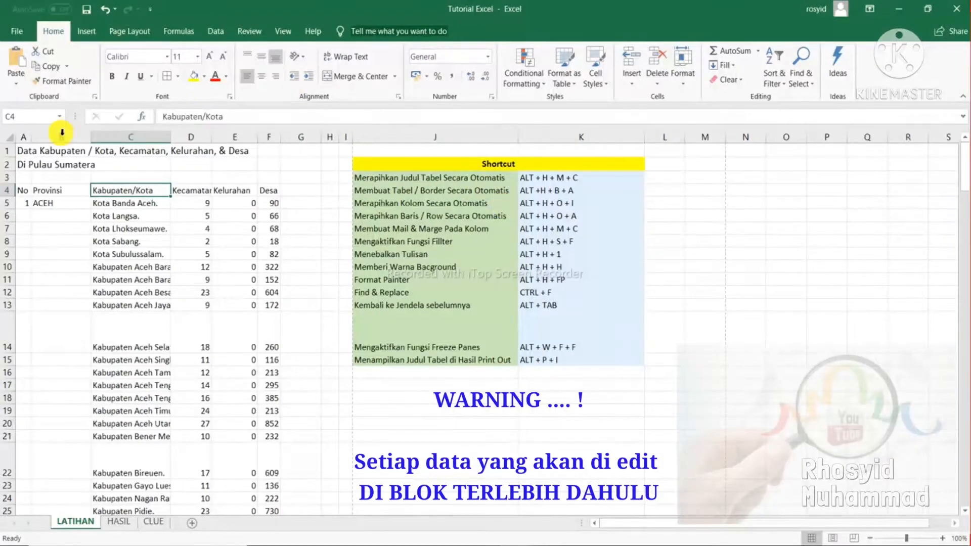
pyautogui.moveTo(28, 149); pyautogui.dragTo(265, 150)
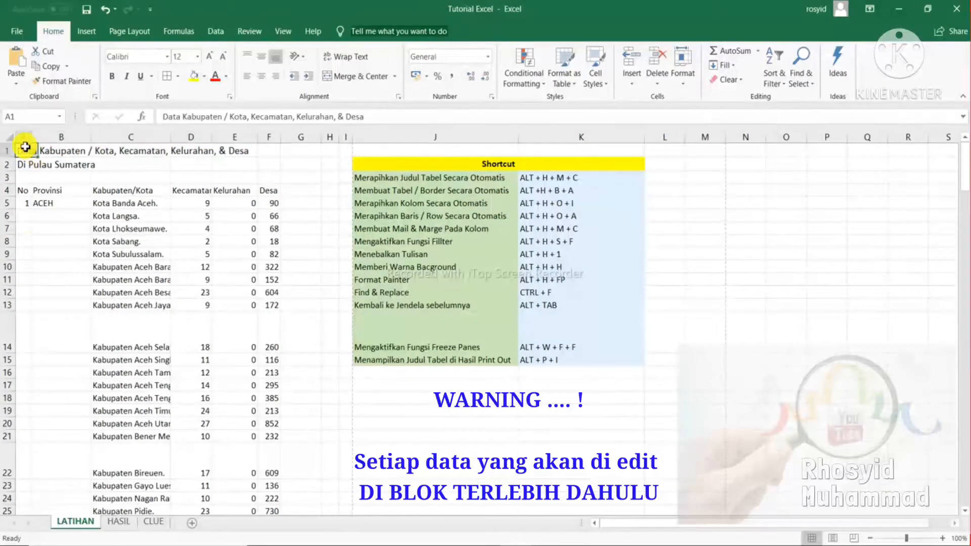
pyautogui.moveTo(22, 150); pyautogui.dragTo(23, 362)
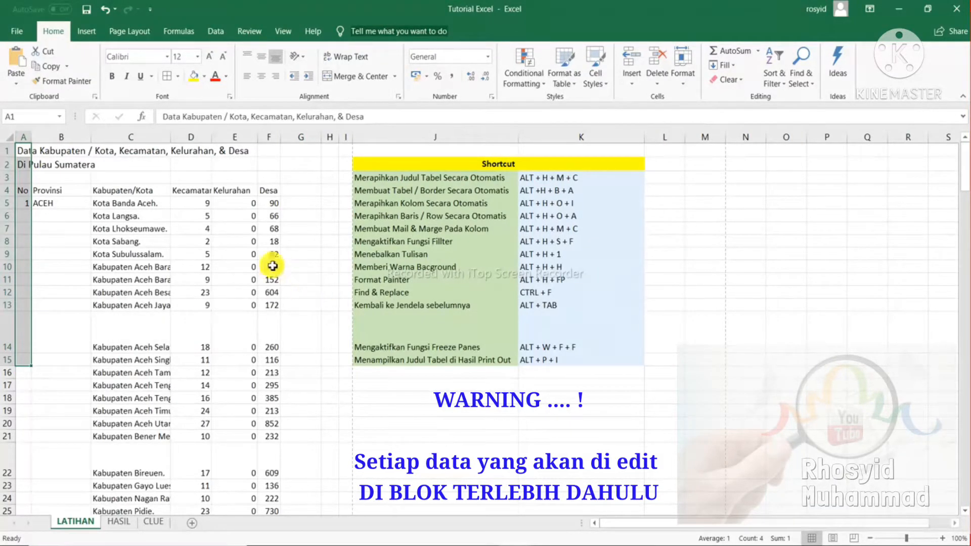
pyautogui.click(203, 253)
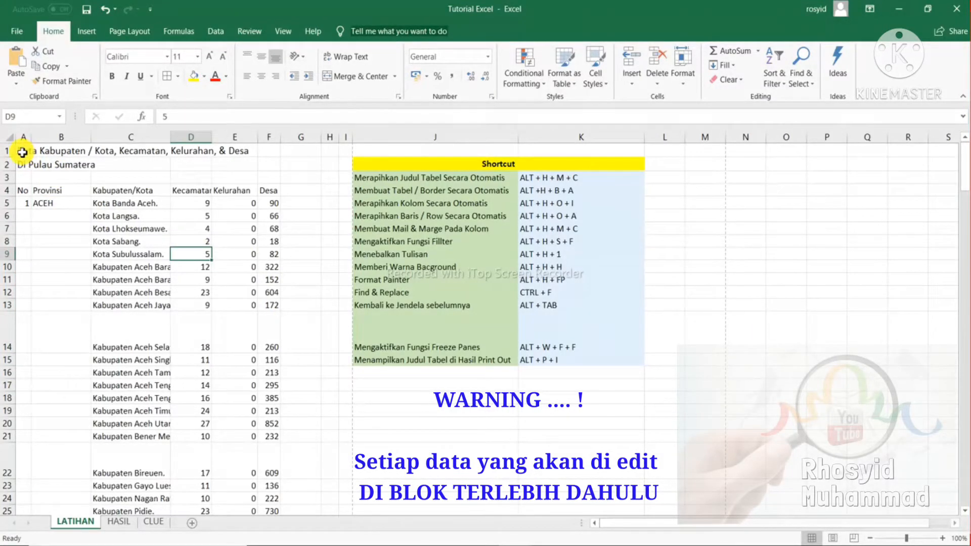
# Merge and center the title "Data Kabupaten / Kota, Kecamatan, Kelurahan, & Desa" across A1:F1.
pyautogui.moveTo(23, 150); pyautogui.dragTo(272, 153)
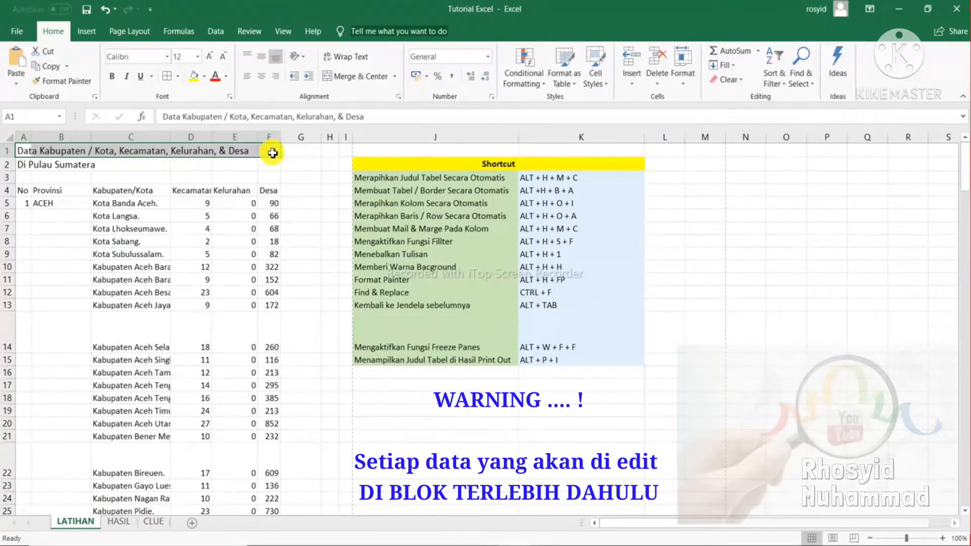
pyautogui.press('alt')
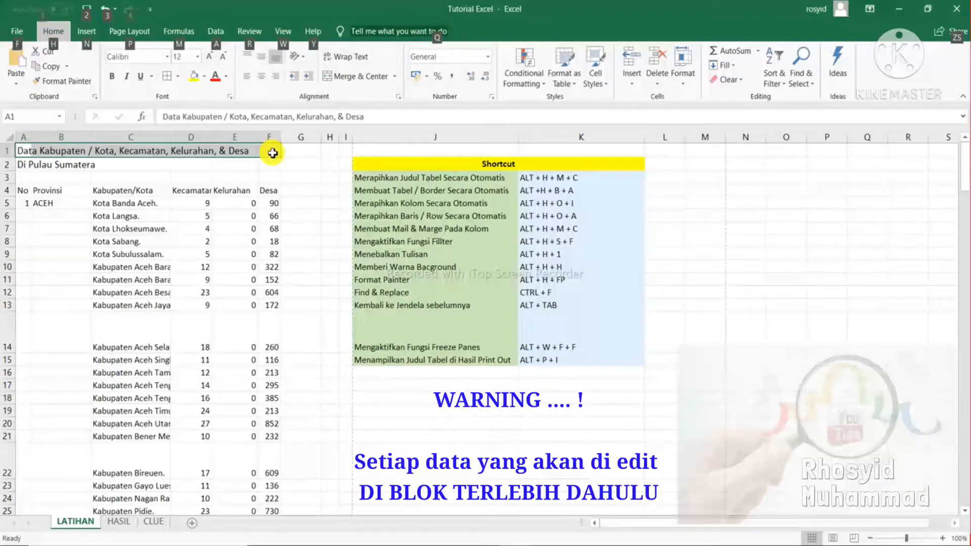
pyautogui.press('h')
pyautogui.press('m')
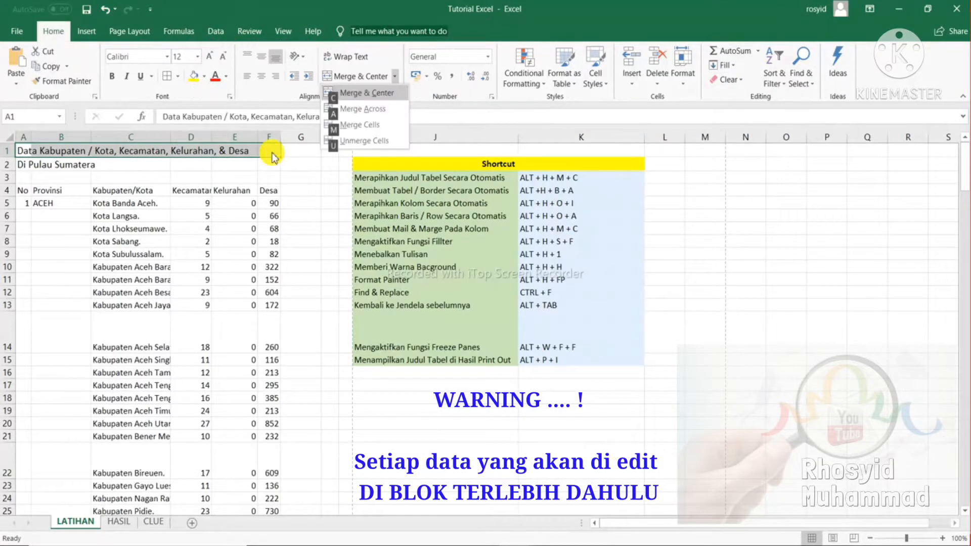
pyautogui.press('c')
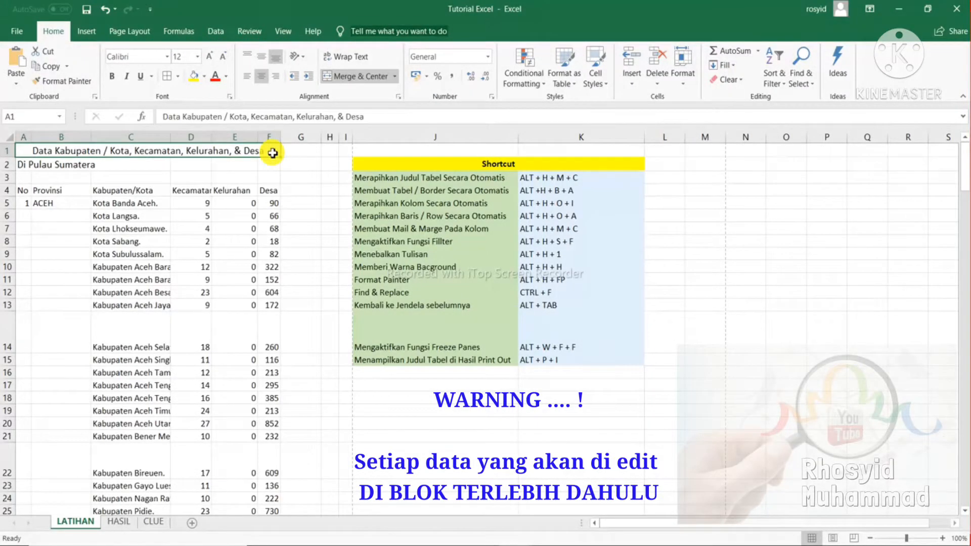
# Merge and center the subtitle "Di Pulau Sumatera" across A2:F2.
pyautogui.moveTo(18, 163); pyautogui.dragTo(262, 166)
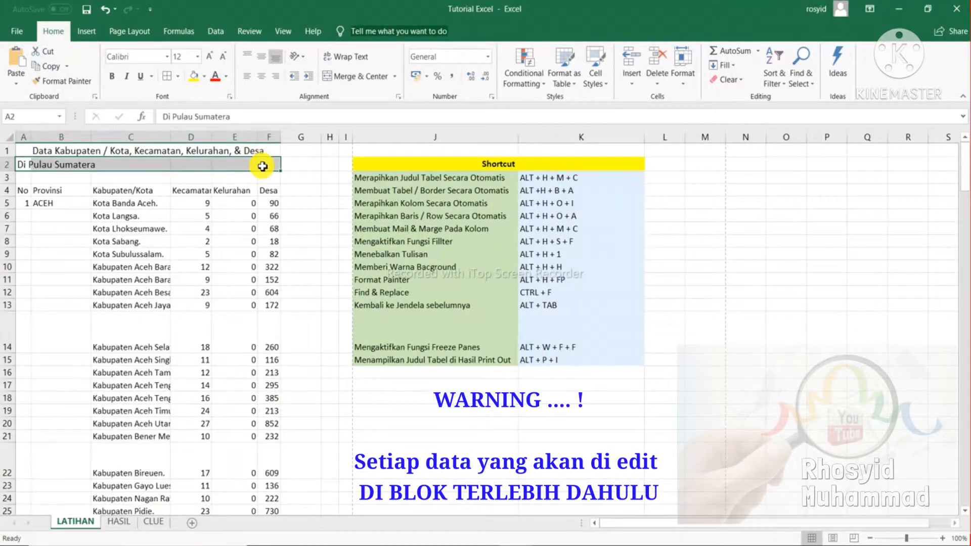
pyautogui.press('alt')
pyautogui.press('h')
pyautogui.press('m')
pyautogui.press('c')
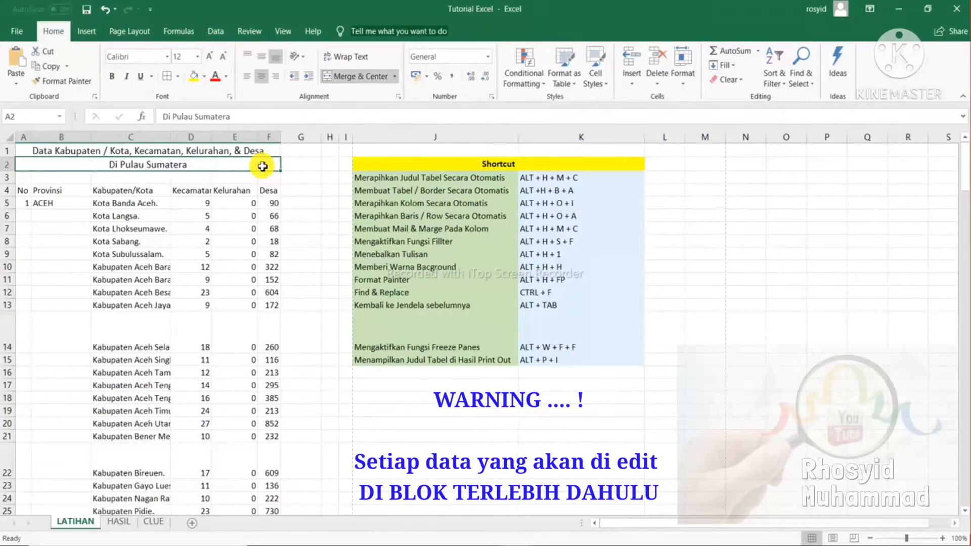
pyautogui.click(340, 217)
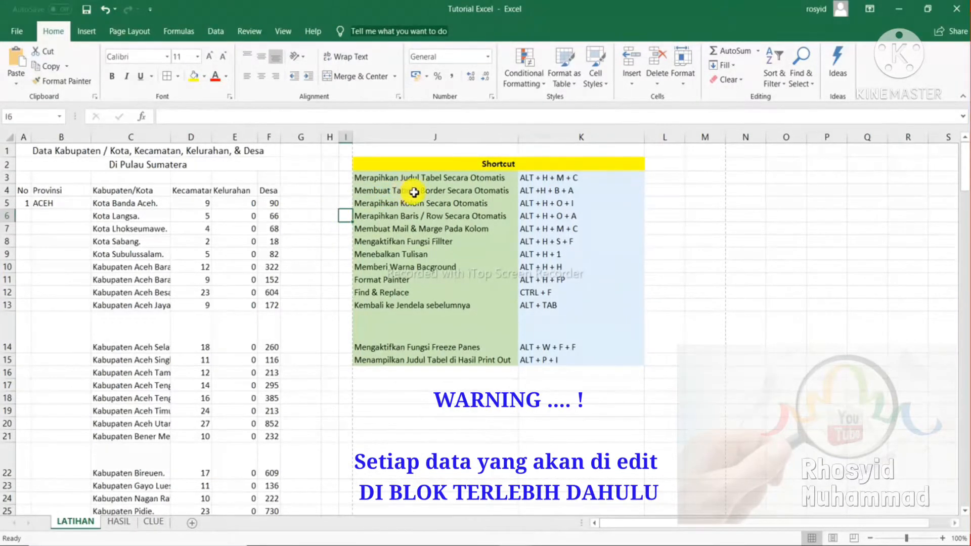
pyautogui.click(154, 244)
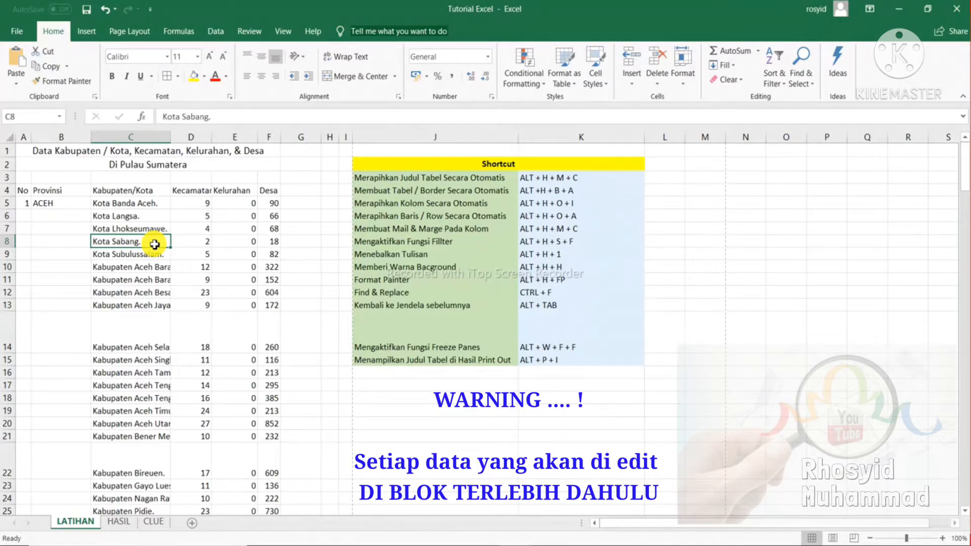
# Apply all borders to the whole regional data table, starting from the header row in row 4.
pyautogui.hotkey('ctrl', 'a')
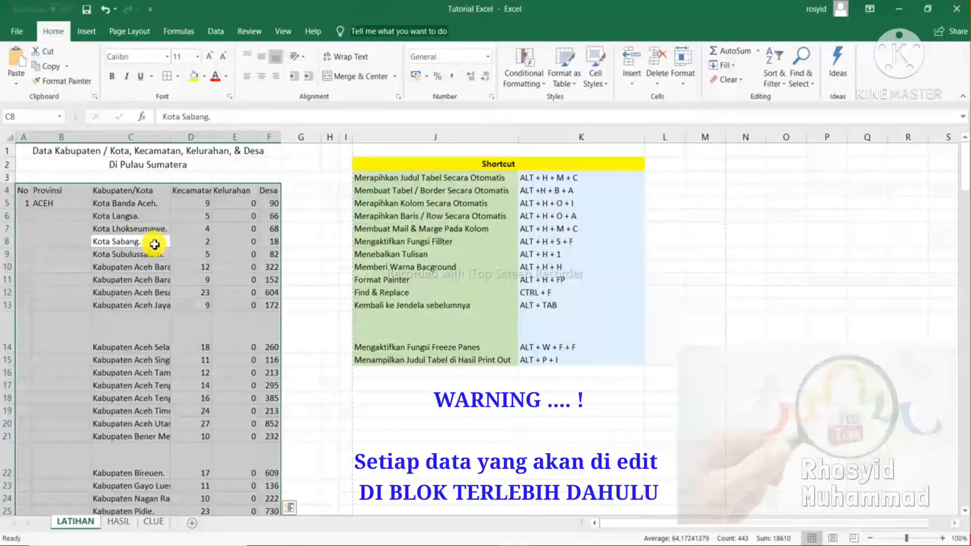
pyautogui.hotkey('alt', 'h')
pyautogui.press('b')
pyautogui.press('a')
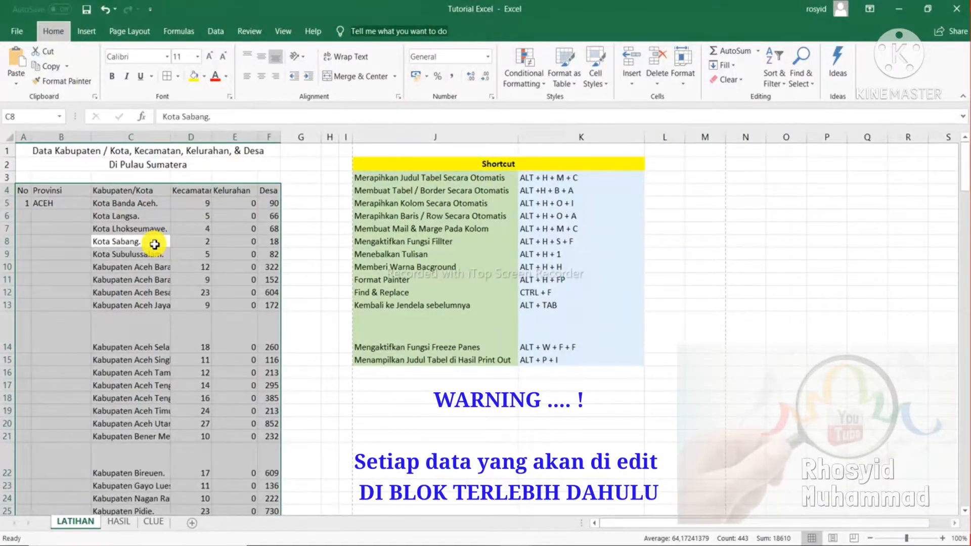
pyautogui.click(328, 286)
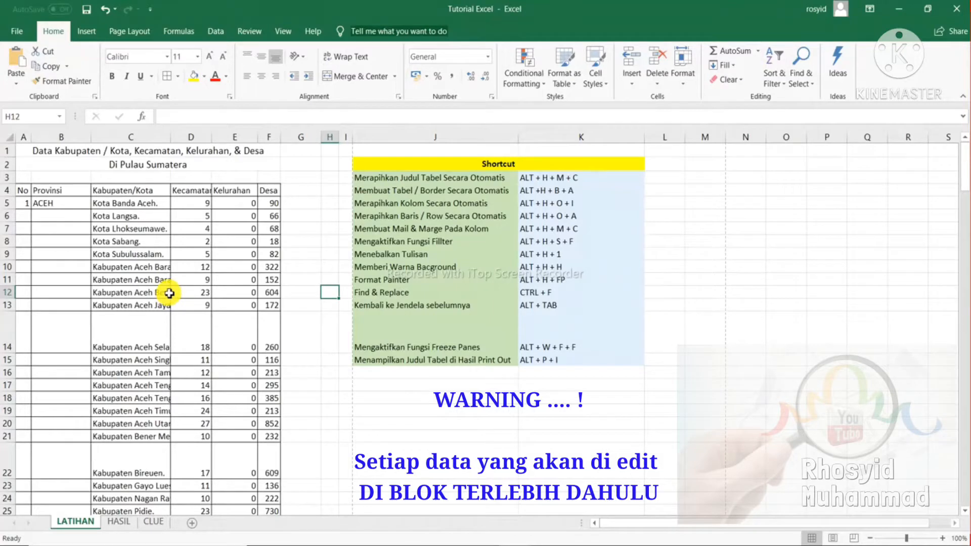
# Try thick black lines on the table's top edge and inner horizontal borders in the custom border settings.
pyautogui.click(119, 250)
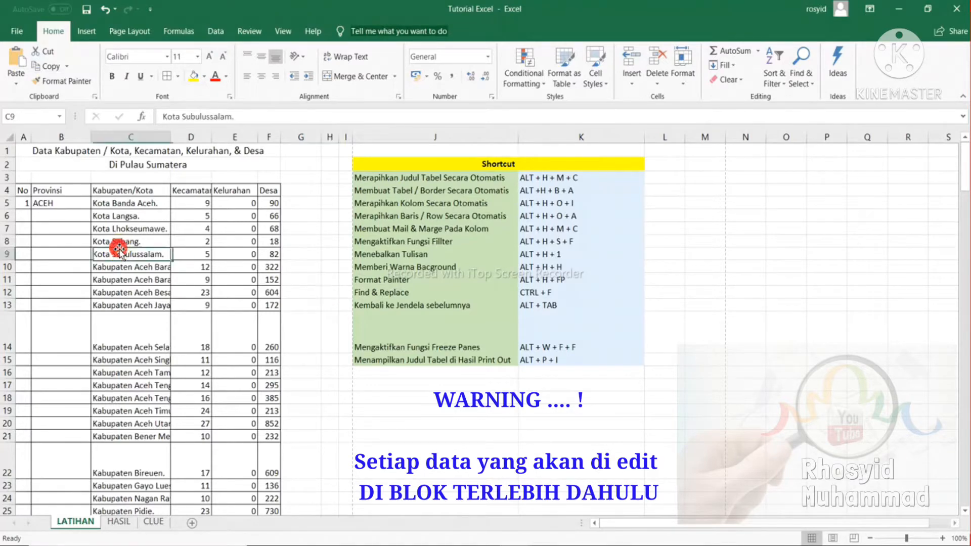
pyautogui.hotkey('ctrl', 'a')
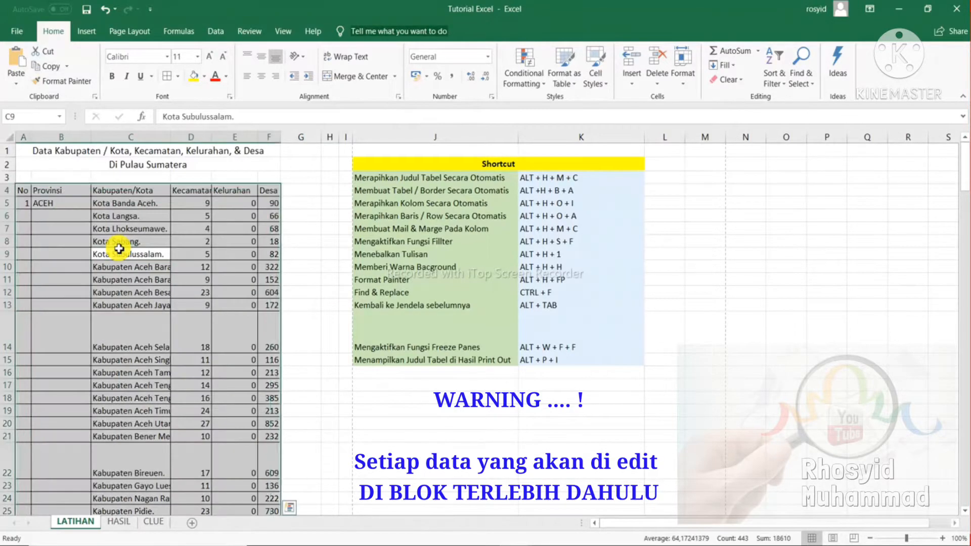
pyautogui.press('alt')
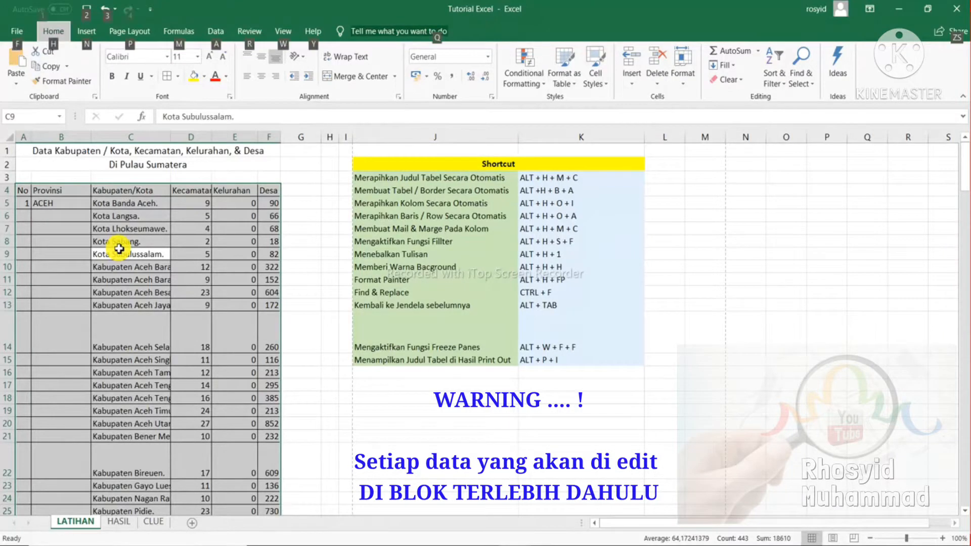
pyautogui.press('h')
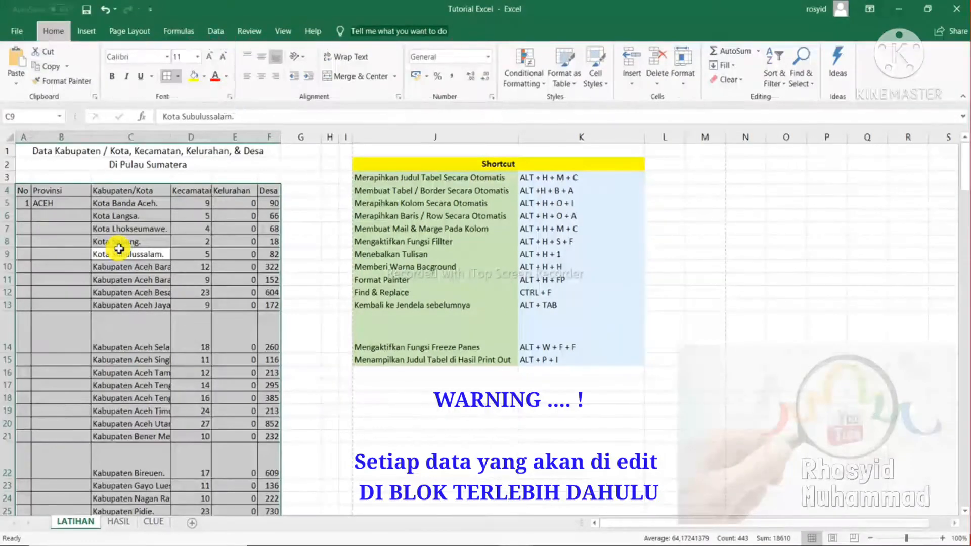
pyautogui.press('b')
pyautogui.press('m')
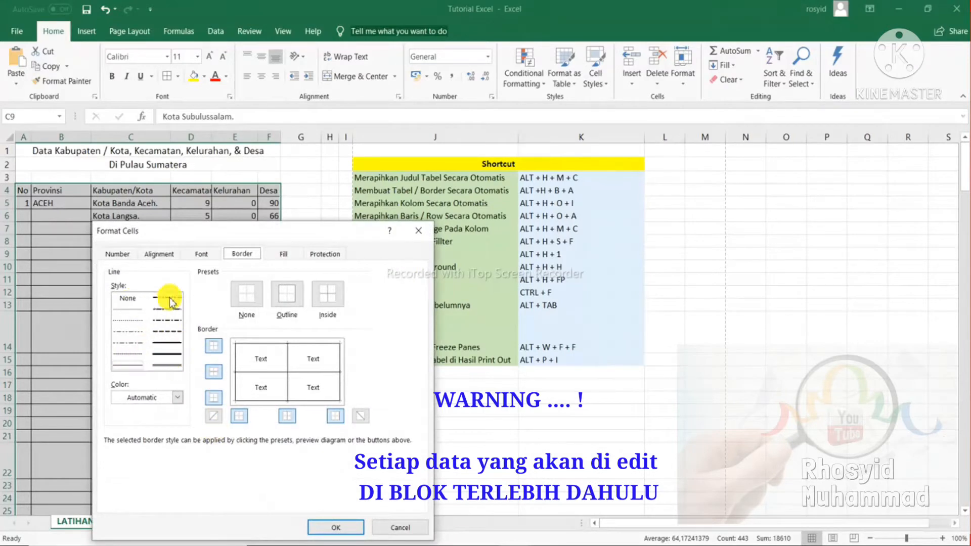
pyautogui.click(171, 346)
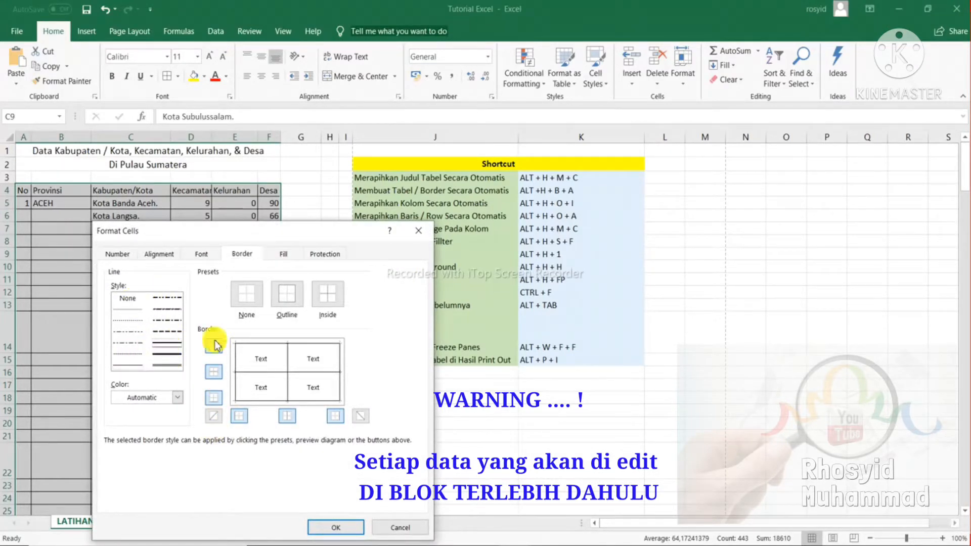
pyautogui.click(214, 346)
pyautogui.click(252, 371)
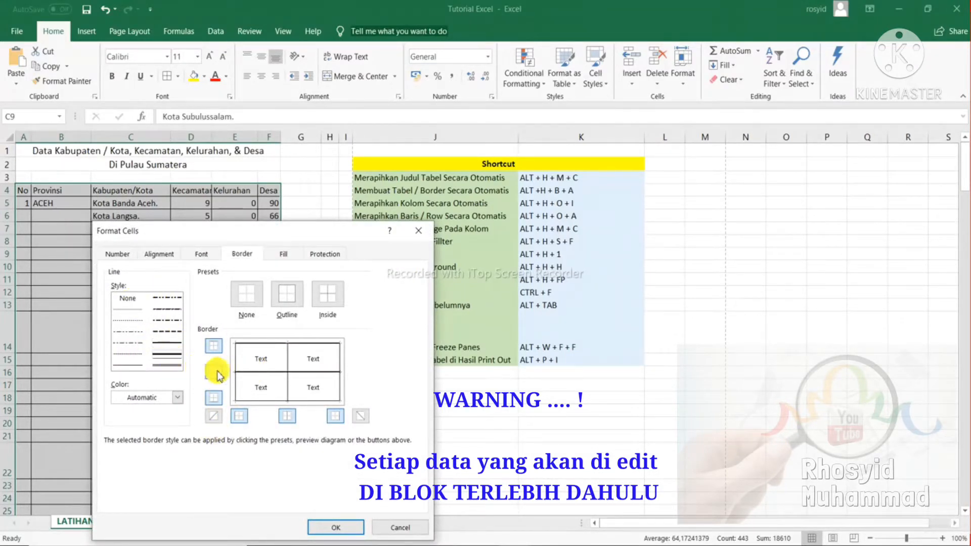
# Try a red inner vertical border and a blue bottom border, and discard the custom border settings.
pyautogui.click(177, 397)
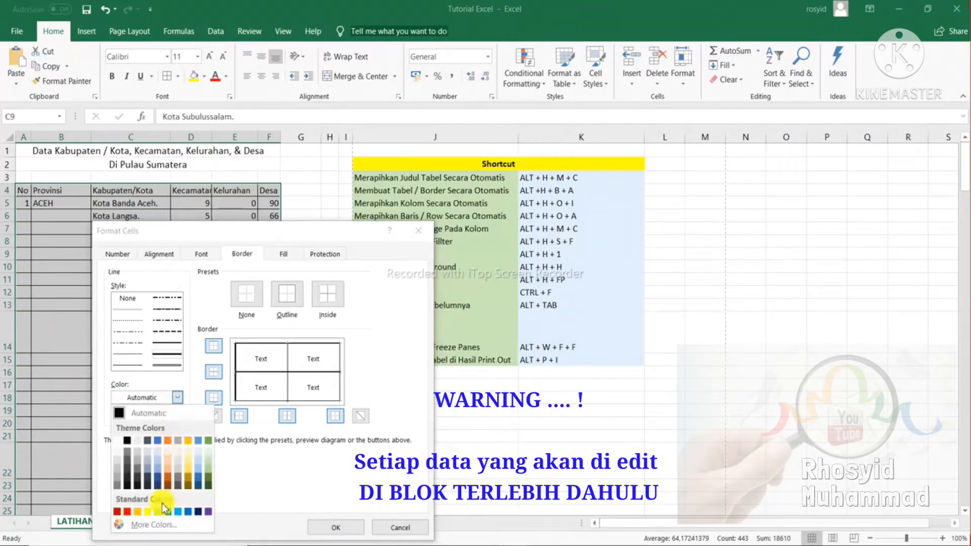
pyautogui.click(128, 512)
pyautogui.click(287, 369)
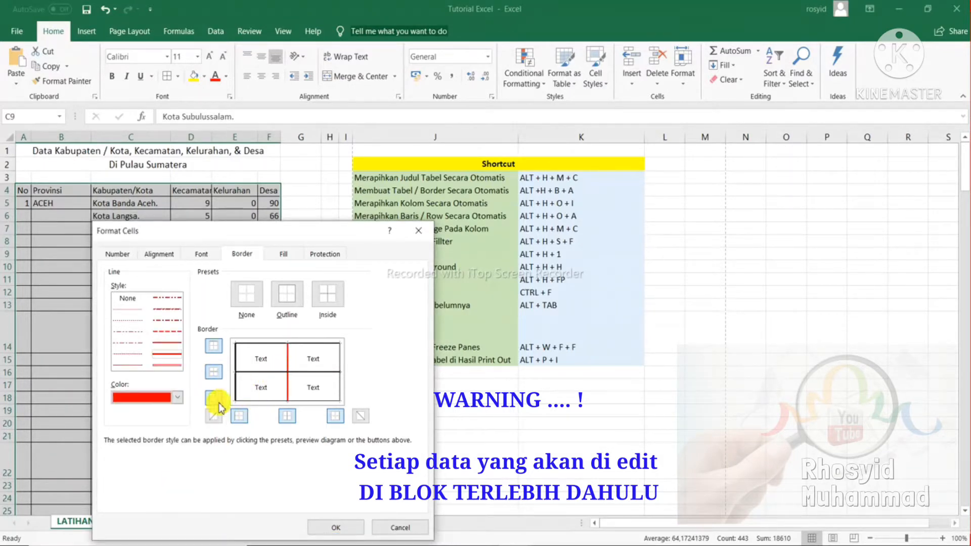
pyautogui.click(178, 398)
pyautogui.click(196, 436)
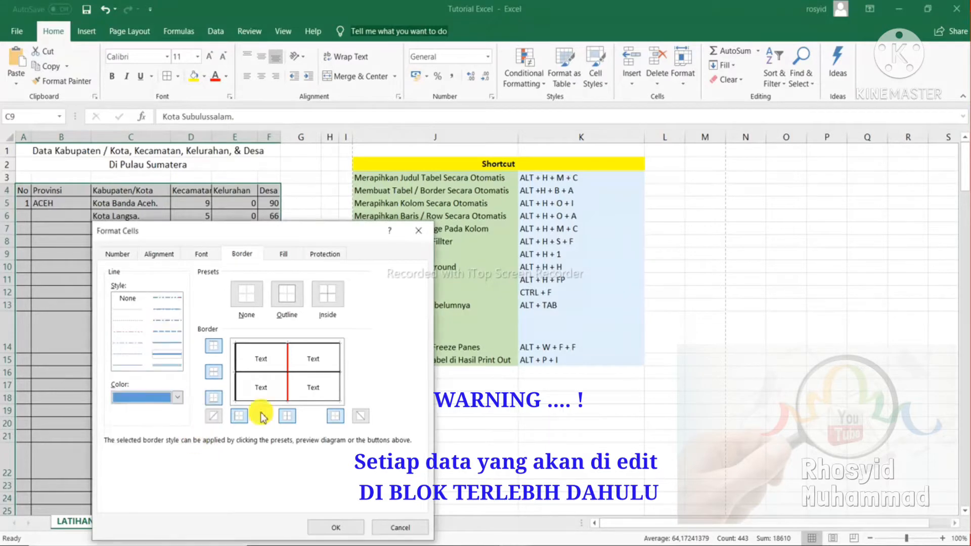
pyautogui.click(318, 397)
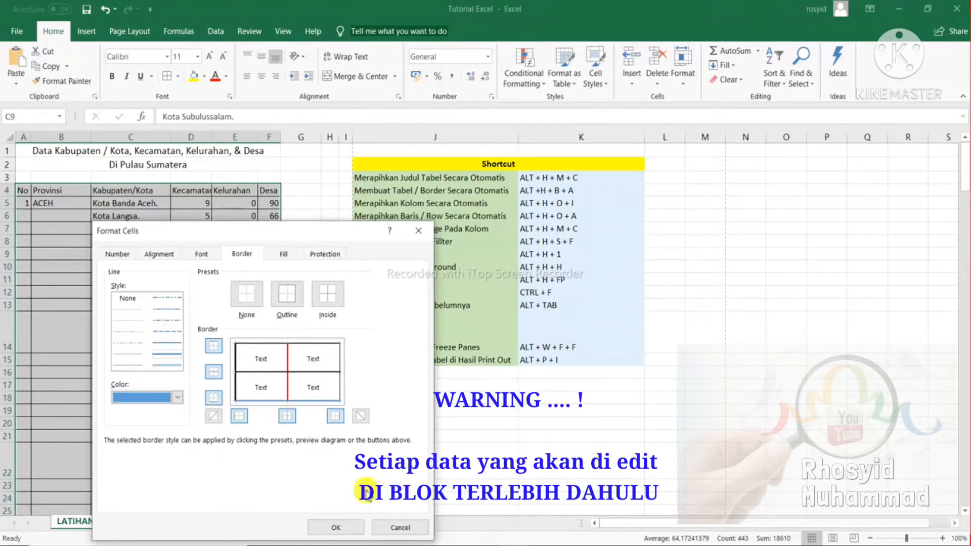
pyautogui.click(402, 527)
pyautogui.click(315, 371)
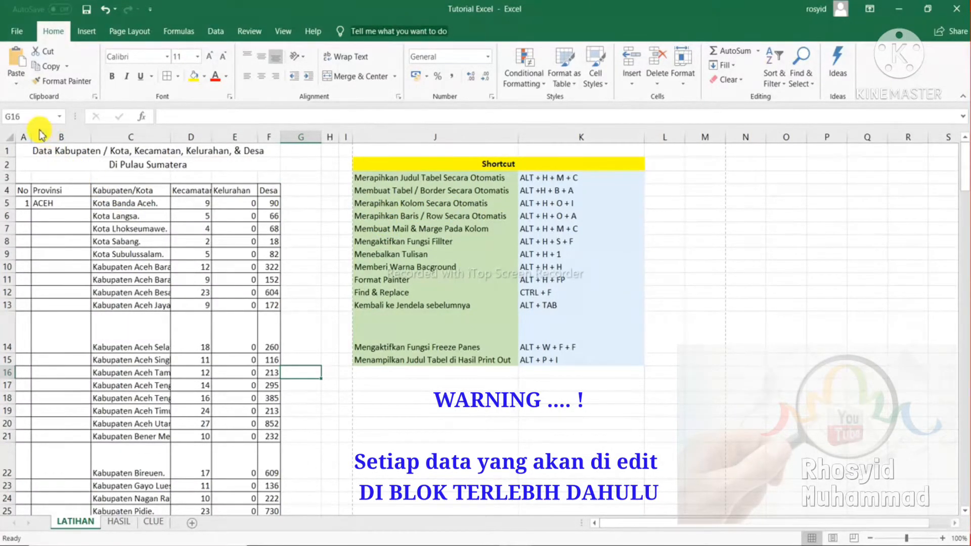
# AutoFit the column widths of the whole regional data table.
pyautogui.click(188, 192)
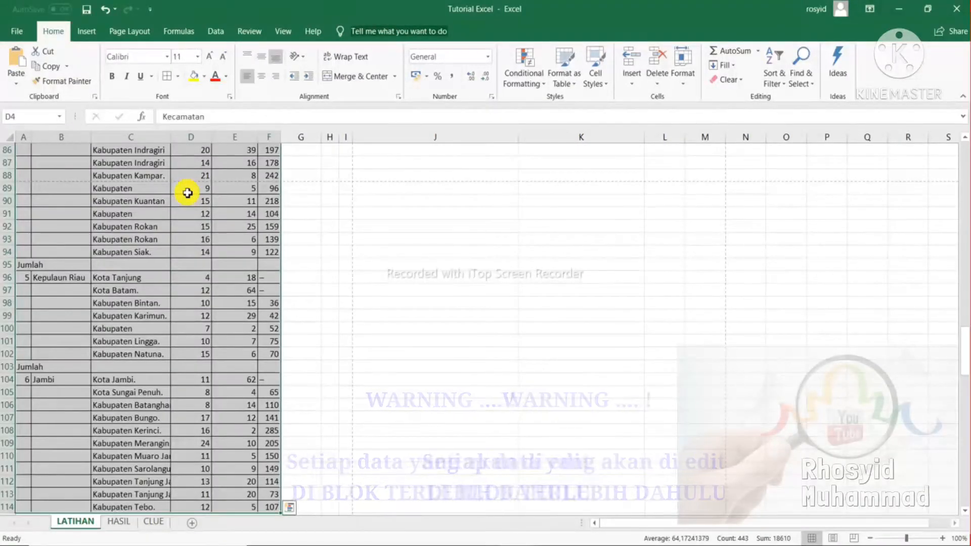
pyautogui.hotkey('alt', 'h')
pyautogui.press('o')
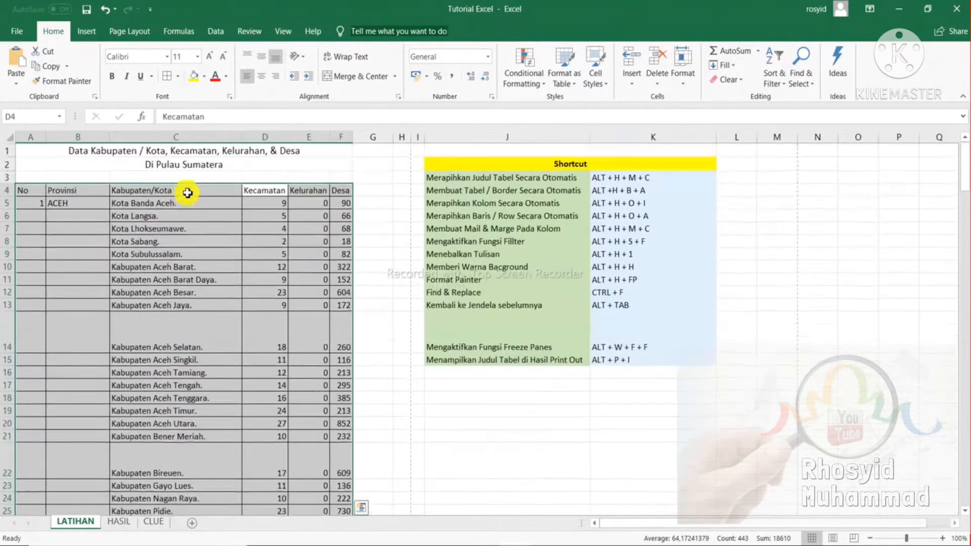
pyautogui.click(194, 251)
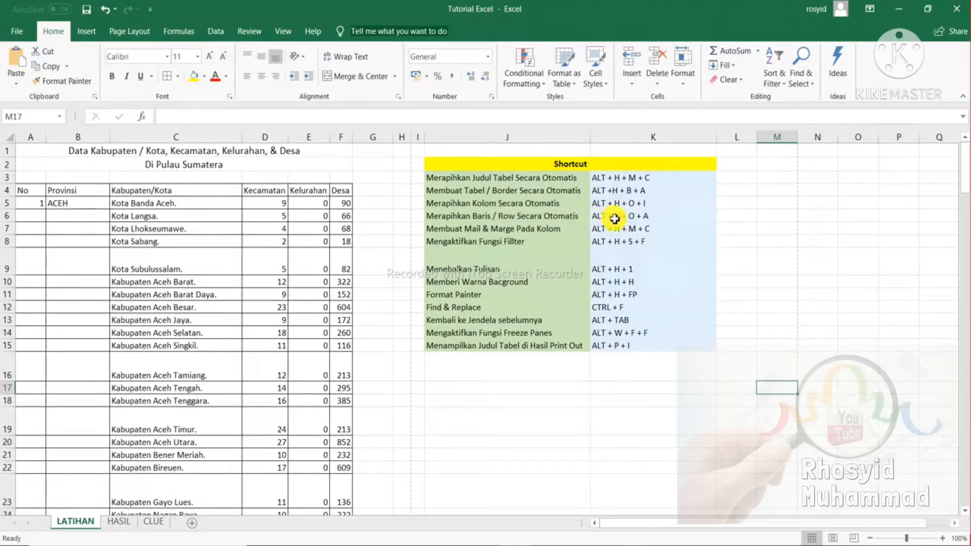
# AutoFit the row heights of the whole regional data table.
pyautogui.click(238, 271)
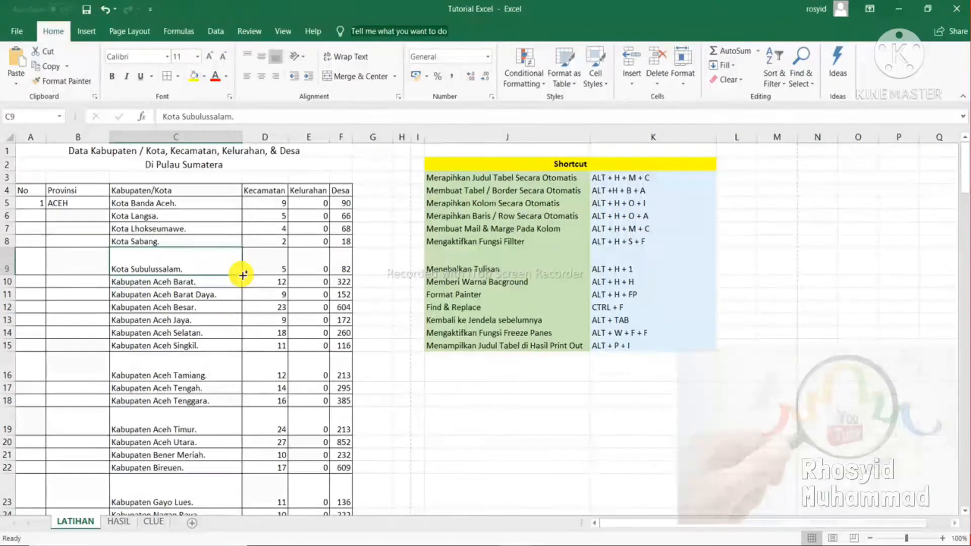
pyautogui.hotkey('ctrl', 'a')
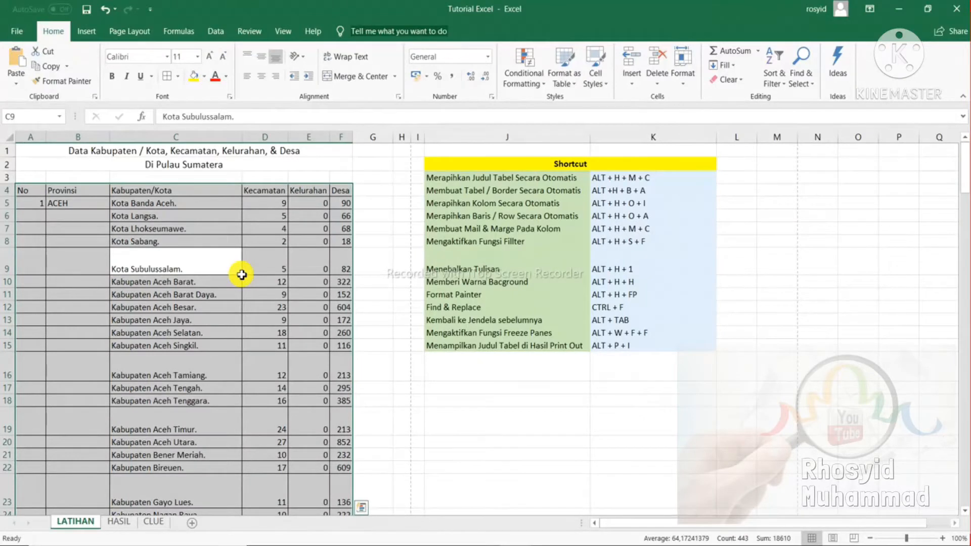
pyautogui.press('alt')
pyautogui.press('h')
pyautogui.press('o')
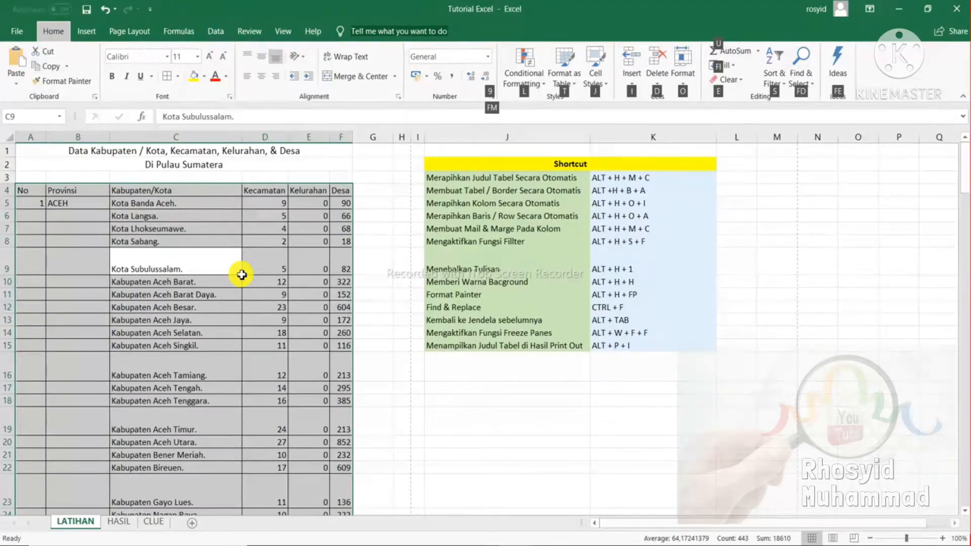
pyautogui.press('a')
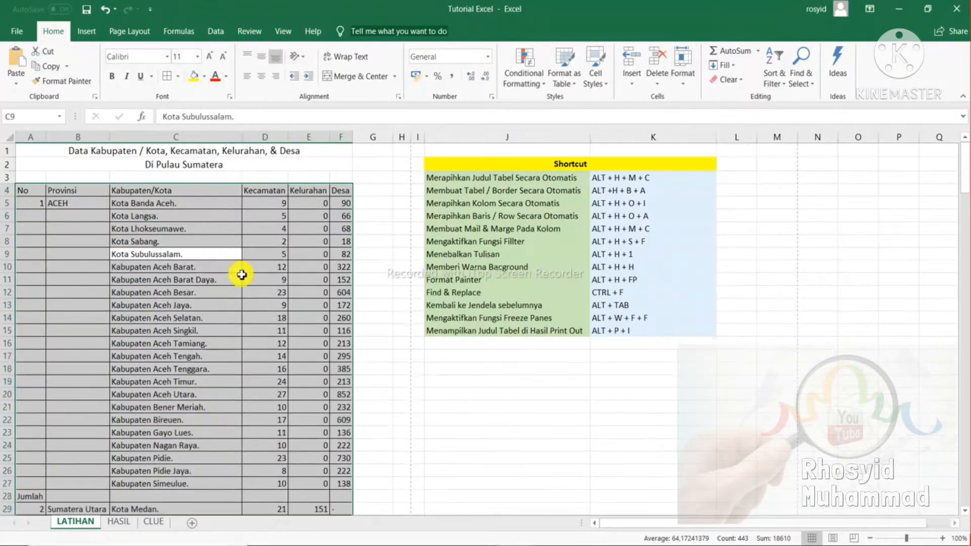
# Examine the row heights from the Aceh rows down into the Sumatera Utara rows and back up to the title.
pyautogui.click(133, 384)
pyautogui.press('Down')
pyautogui.press('Down')
pyautogui.press('Down')
pyautogui.press('Down')
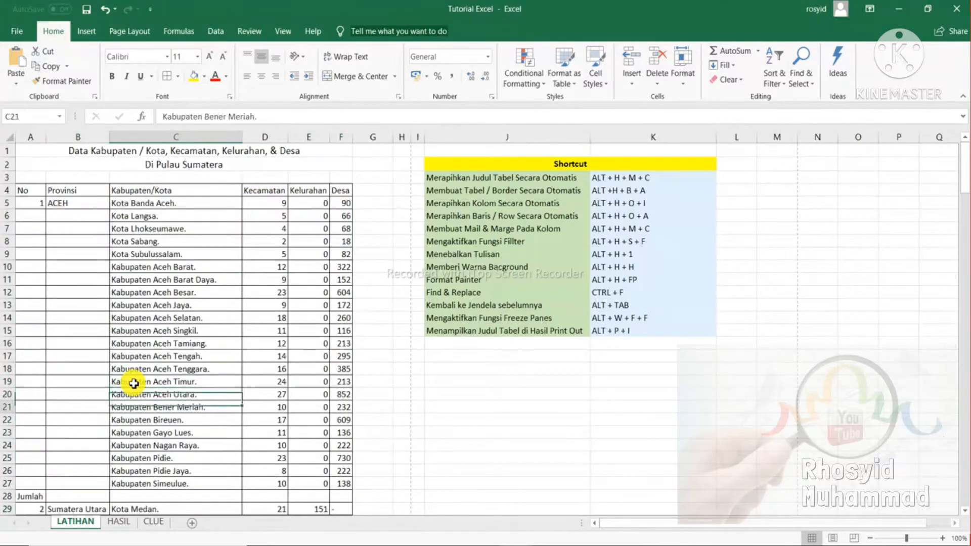
pyautogui.press('Down')
pyautogui.press('Down')
pyautogui.press('Down')
pyautogui.press('Down')
pyautogui.press('Down')
pyautogui.press('Down')
pyautogui.press('Down')
pyautogui.press('Down')
pyautogui.press('Down')
pyautogui.press('Down')
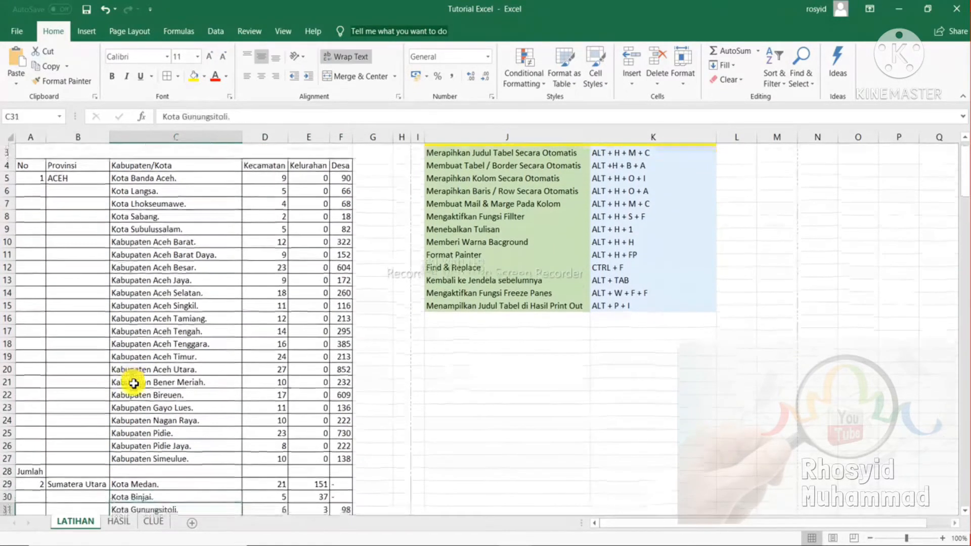
pyautogui.press('Down')
pyautogui.press('Down')
pyautogui.press('Up')
pyautogui.press('Up')
pyautogui.press('Up')
pyautogui.press('Up')
pyautogui.press('Up')
pyautogui.press('Up')
pyautogui.press('Up')
pyautogui.press('Up')
pyautogui.press('Up')
pyautogui.press('Up')
pyautogui.press('Up')
pyautogui.press('Up')
pyautogui.press('Up')
pyautogui.press('Up')
pyautogui.press('Up')
pyautogui.press('Up')
pyautogui.press('Up')
pyautogui.press('Up')
pyautogui.press('Up')
pyautogui.press('Up')
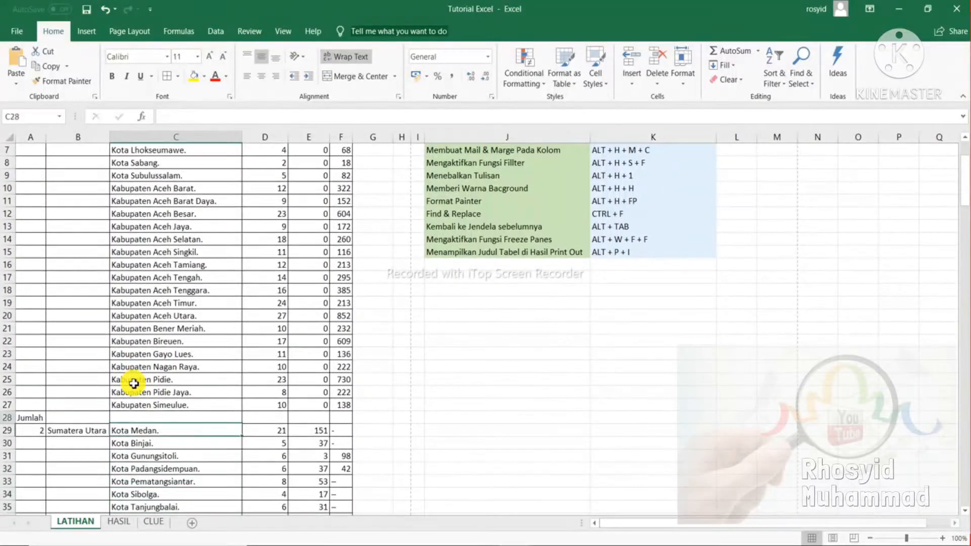
pyautogui.press('Up')
pyautogui.press('Up')
pyautogui.press('Up')
pyautogui.press('Up')
pyautogui.press('Up')
pyautogui.press('Up')
pyautogui.press('Up')
pyautogui.press('Up')
pyautogui.press('Up')
pyautogui.press('Up')
pyautogui.press('Up')
pyautogui.press('Up')
pyautogui.press('Up')
pyautogui.press('Up')
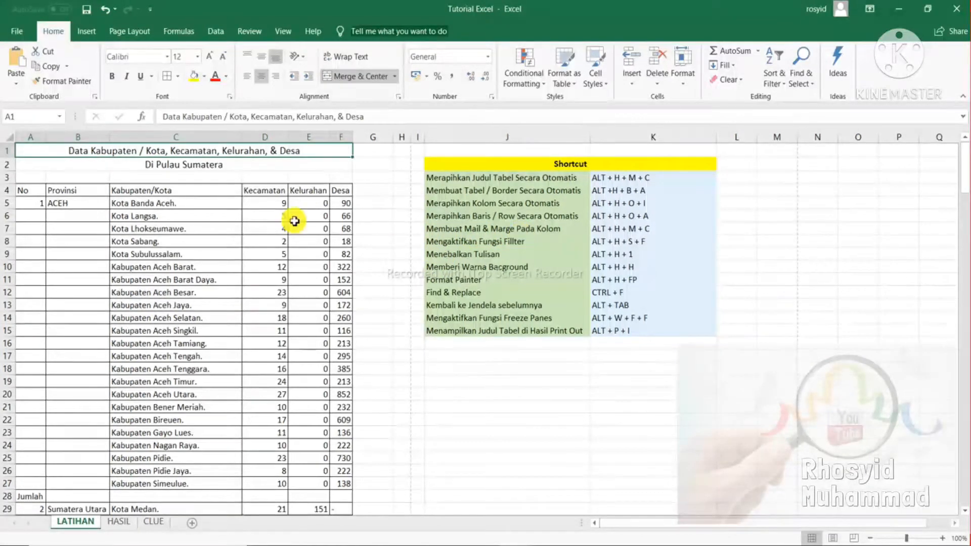
# Merge and center the province name ACEH down B5:B27.
pyautogui.click(61, 202)
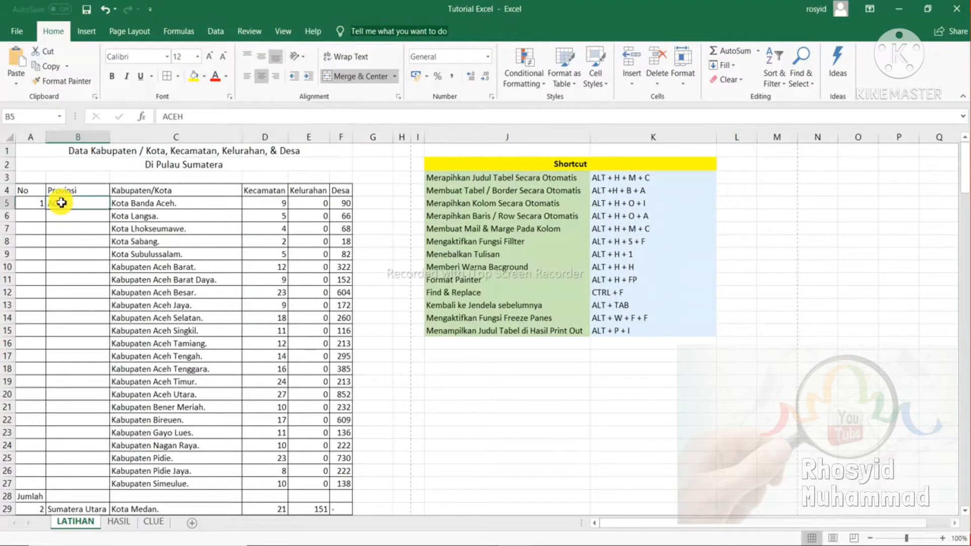
pyautogui.moveTo(61, 203); pyautogui.dragTo(79, 483)
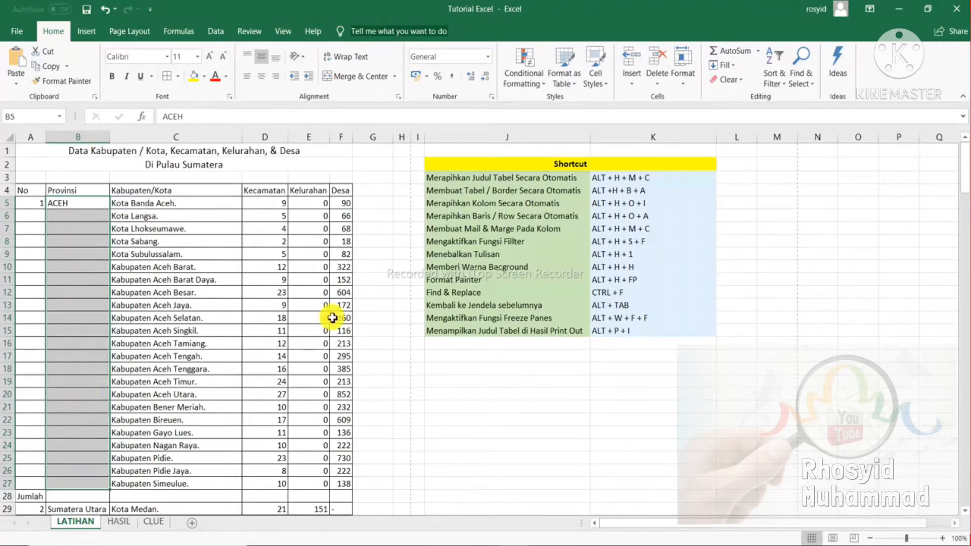
pyautogui.press('alt')
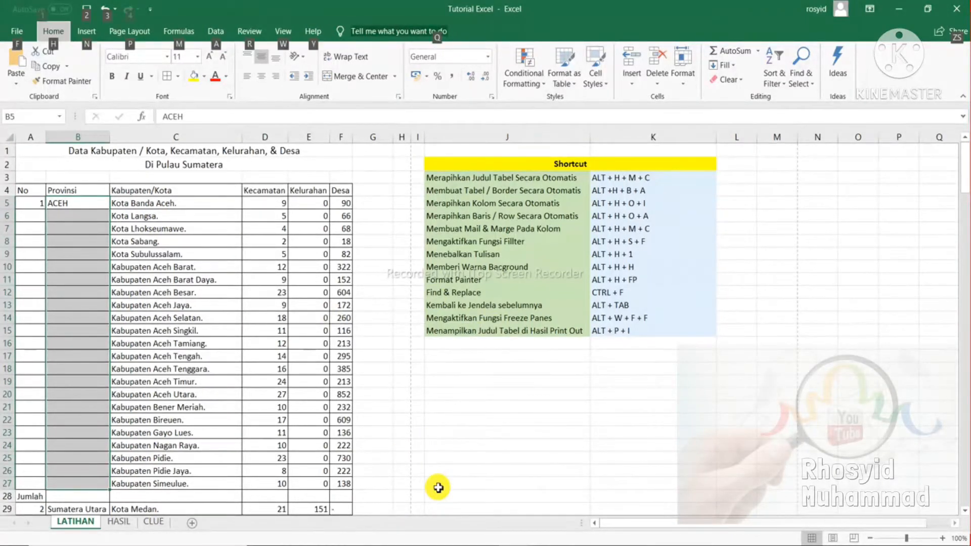
pyautogui.press('h')
pyautogui.press('m')
pyautogui.press('c')
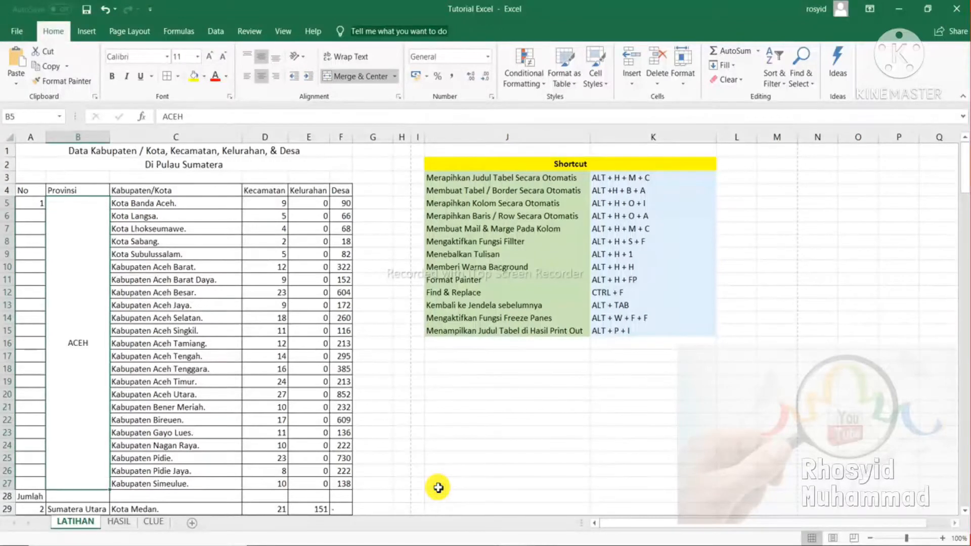
pyautogui.click(239, 383)
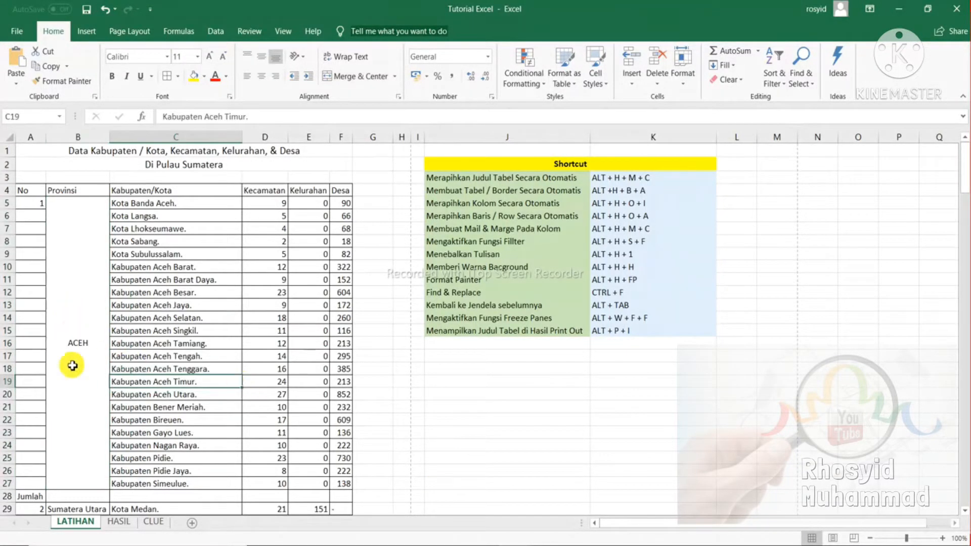
# Merge and center Aceh's row number 1 down A5:A27 in the No column.
pyautogui.moveTo(32, 484); pyautogui.dragTo(33, 206)
pyautogui.hotkey('alt', 'h')
pyautogui.press('m')
pyautogui.press('c')
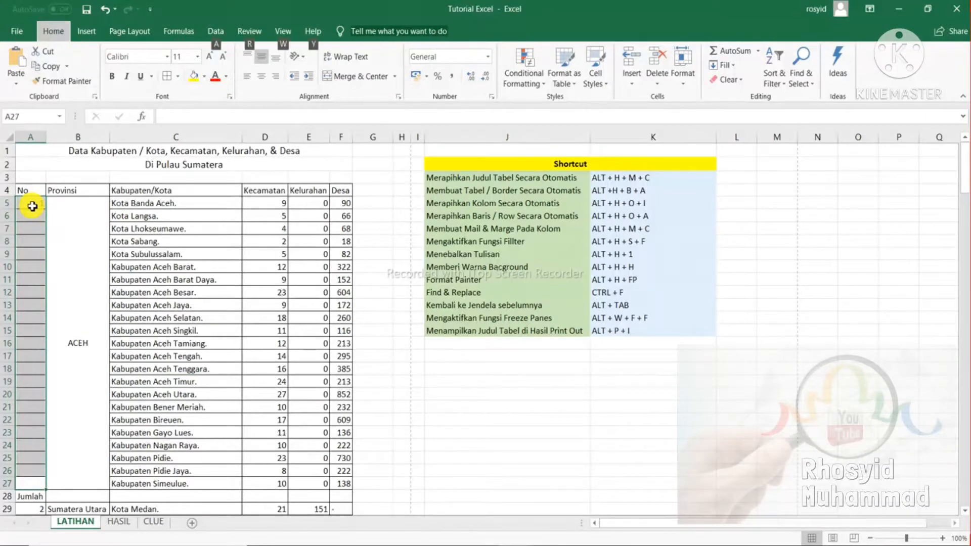
# Merge and center the Jumlah label of the Aceh block across A28:C28.
pyautogui.click(72, 431)
pyautogui.press('Down')
pyautogui.press('Down')
pyautogui.press('Down')
pyautogui.press('Down')
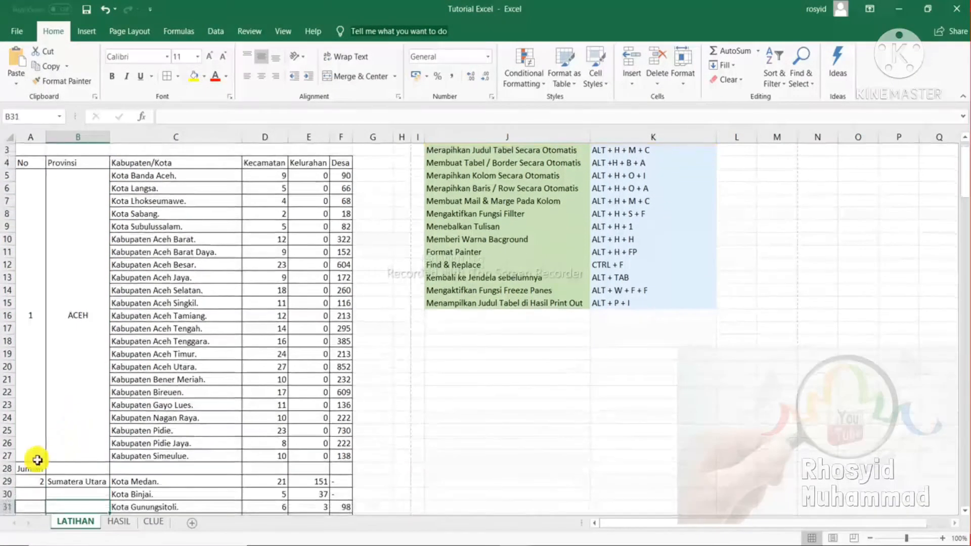
pyautogui.click(26, 469)
pyautogui.moveTo(25, 469); pyautogui.dragTo(214, 468)
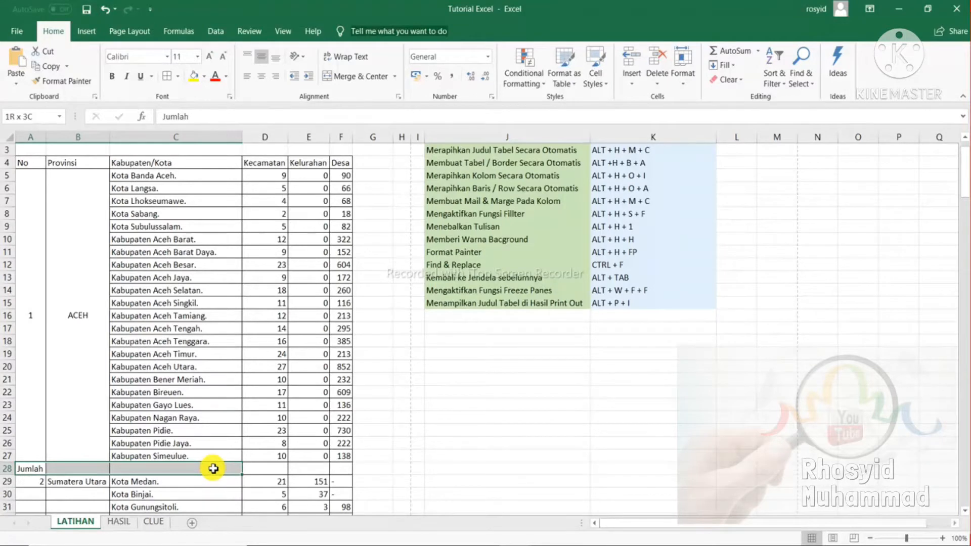
pyautogui.moveTo(213, 468); pyautogui.dragTo(214, 468)
pyautogui.press('alt')
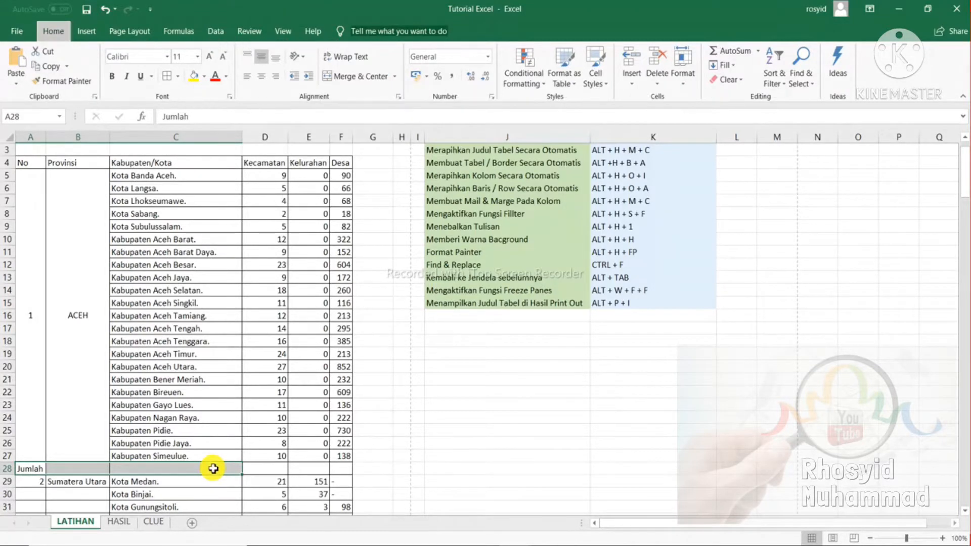
pyautogui.press('h')
pyautogui.press('m')
pyautogui.press('c')
# Read through the Shortcut list for the entry on activating the filter.
pyautogui.click(445, 223)
pyautogui.press('Up')
pyautogui.press('Up')
pyautogui.press('Up')
pyautogui.press('Up')
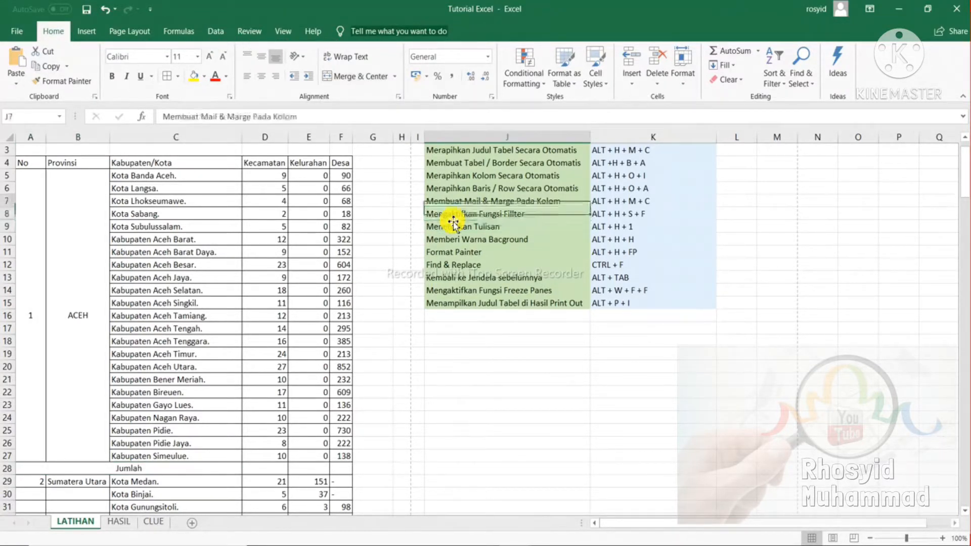
pyautogui.press('Down')
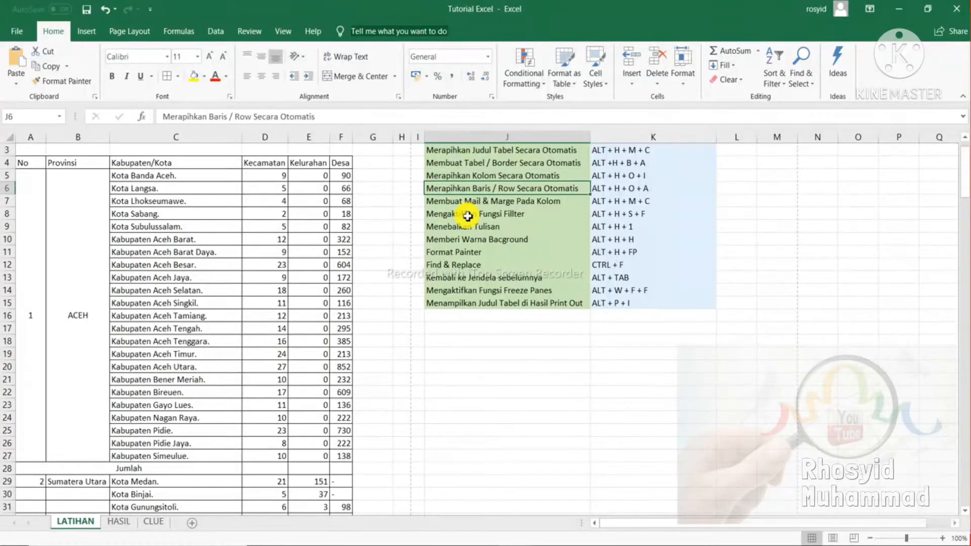
pyautogui.click(467, 216)
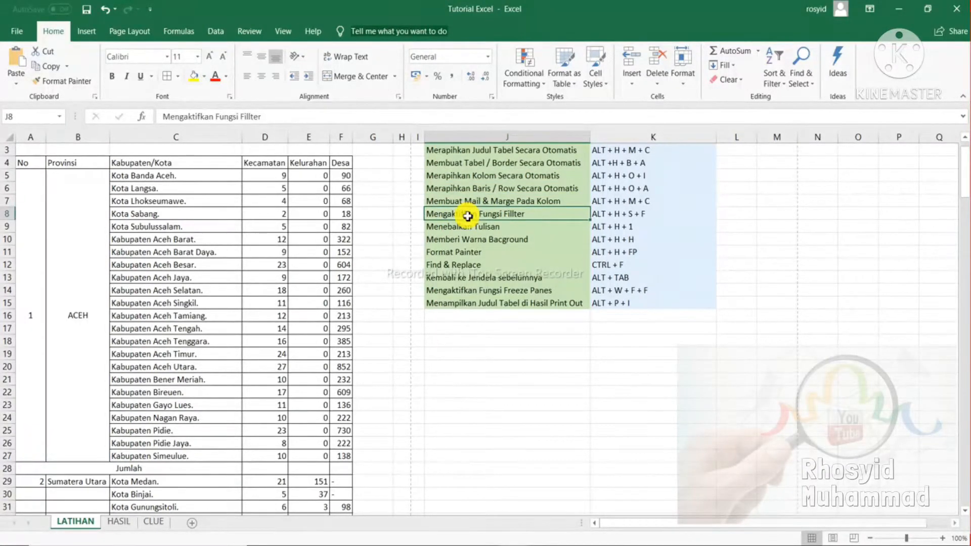
pyautogui.press('Up')
pyautogui.press('Up')
pyautogui.press('Up')
pyautogui.press('Up')
pyautogui.press('Up')
pyautogui.press('Up')
pyautogui.press('Up')
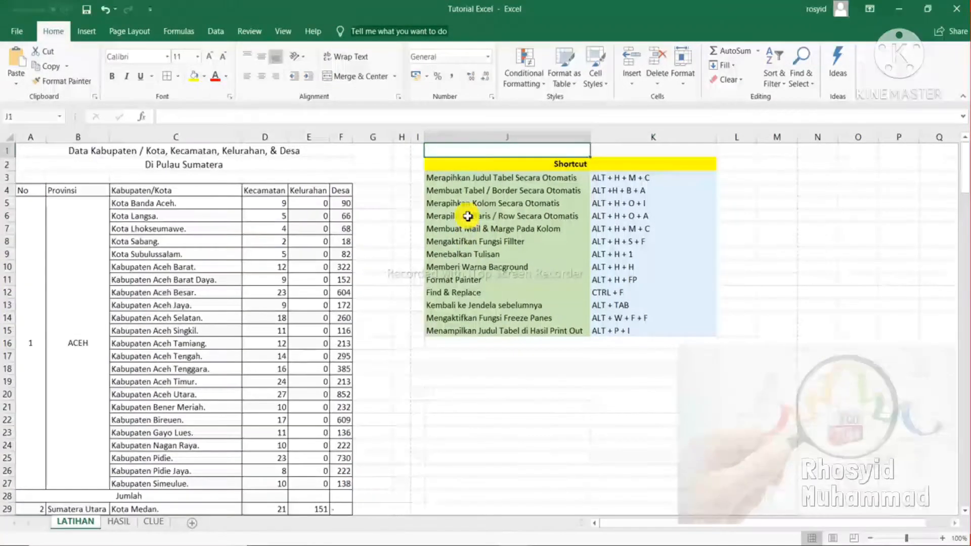
pyautogui.press('Left')
pyautogui.press('Left')
pyautogui.press('Left')
pyautogui.press('Left')
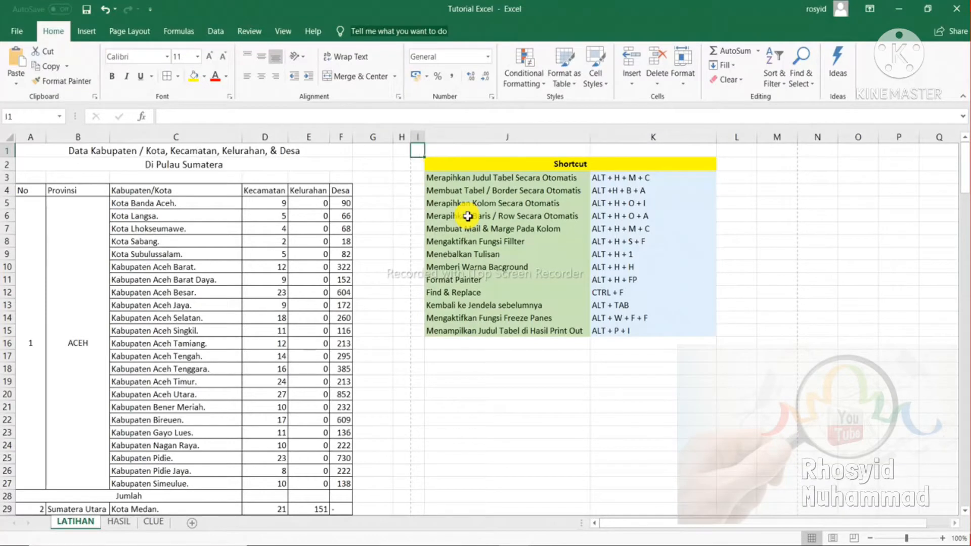
pyautogui.press('Down')
pyautogui.press('Down')
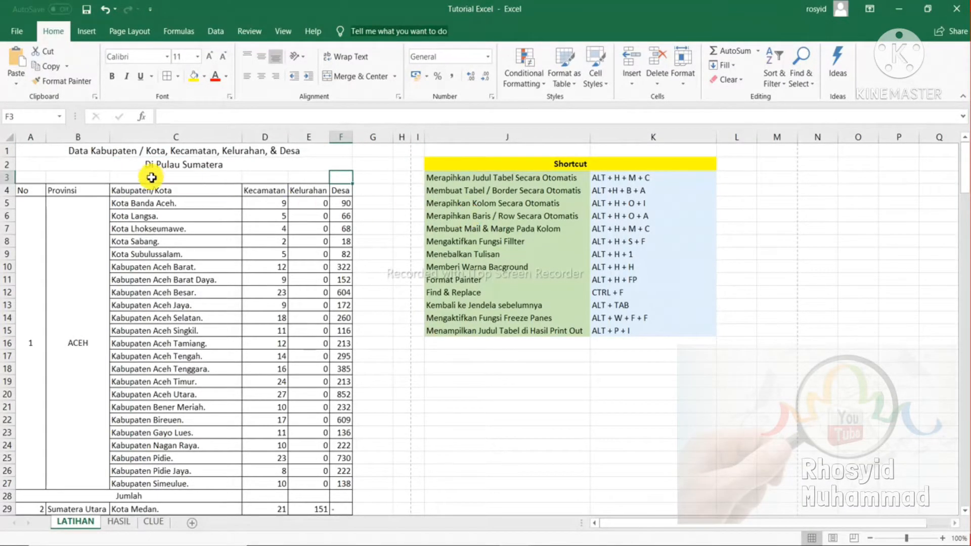
# Turn on filters for the table's header row A4:F4.
pyautogui.moveTo(32, 190); pyautogui.dragTo(342, 192)
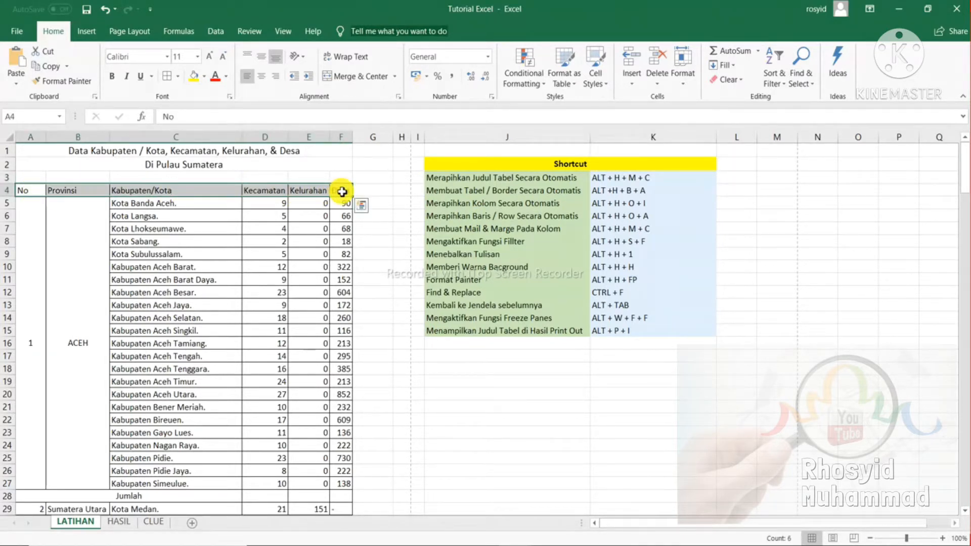
pyautogui.press('alt')
pyautogui.press('h')
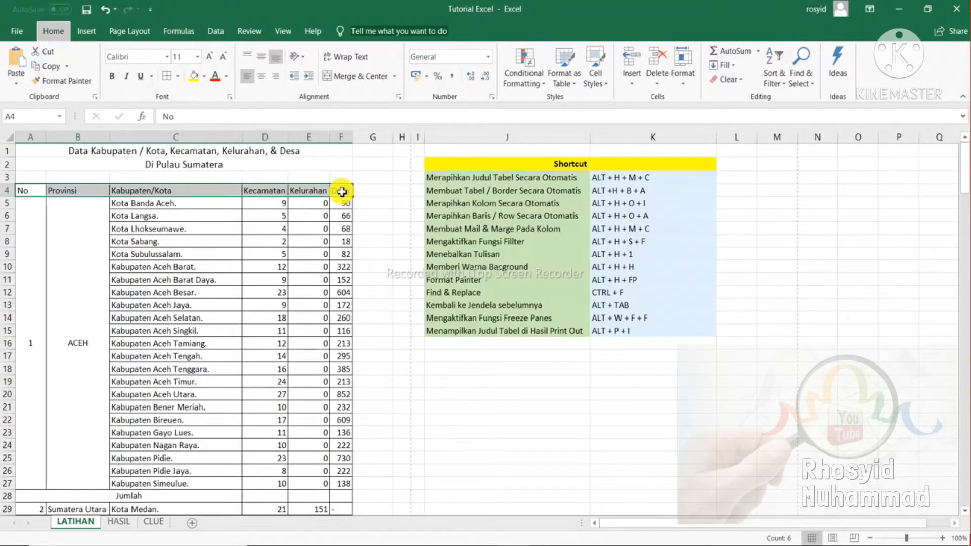
pyautogui.press('s')
pyautogui.press('f')
pyautogui.click(387, 283)
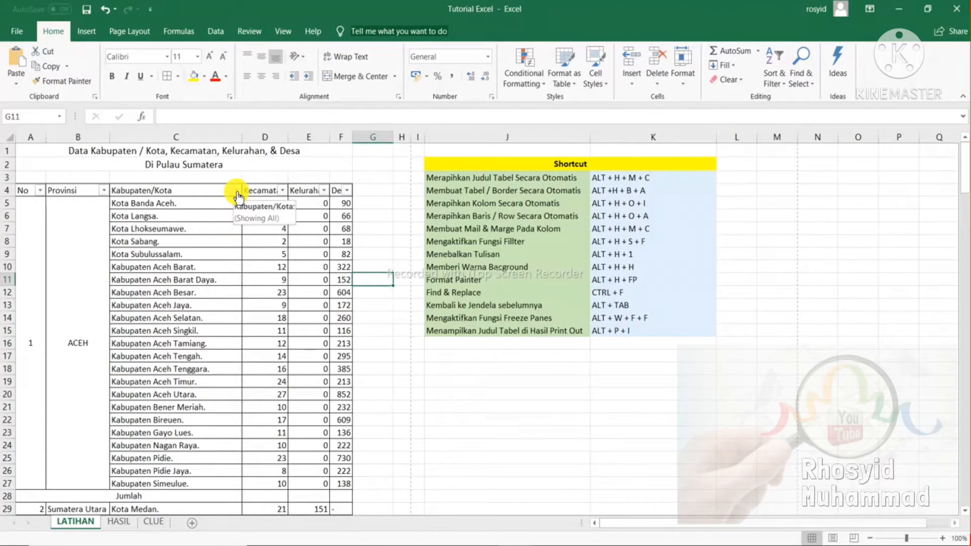
# Filter the Kabupaten/Kota column to show only Kabupaten Natuna.
pyautogui.hotkey('ctrl', 'Home')
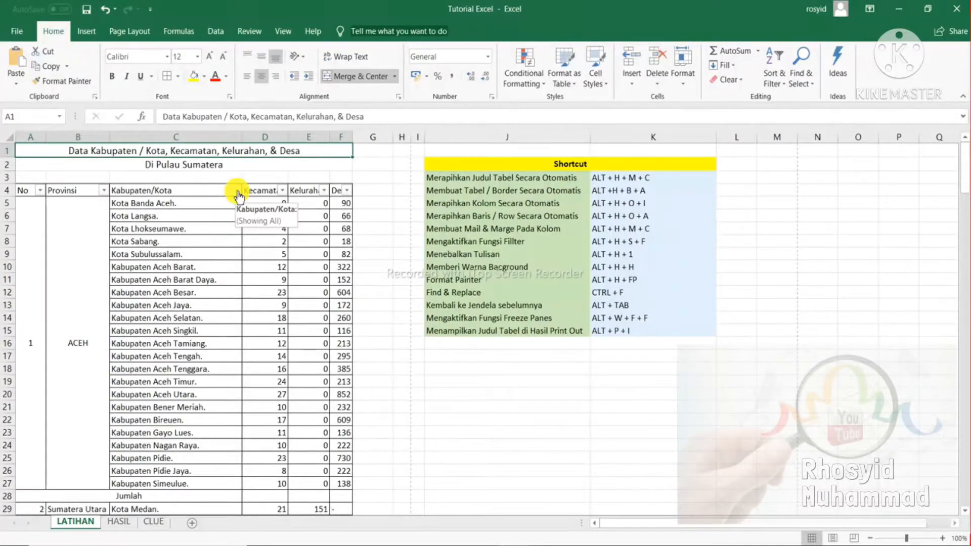
pyautogui.click(236, 191)
pyautogui.click(135, 320)
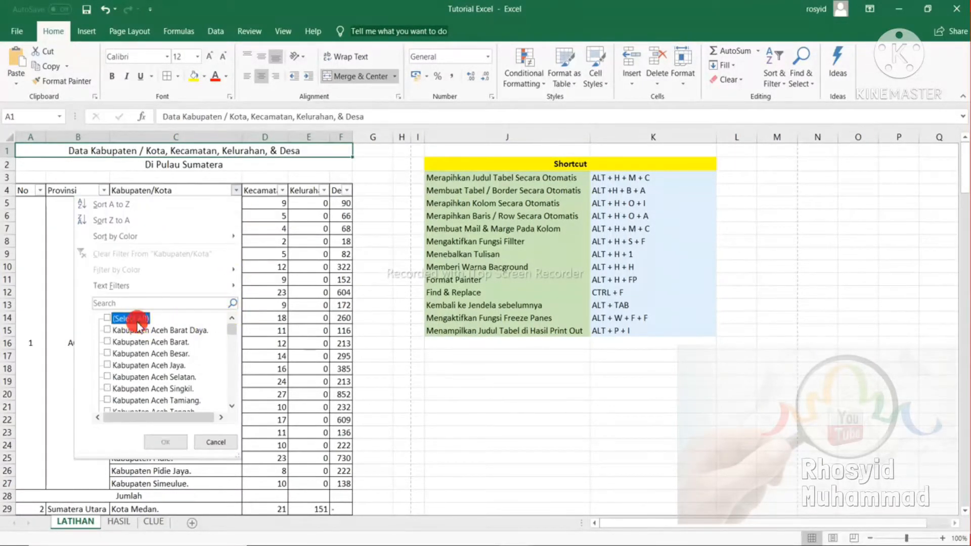
pyautogui.moveTo(231, 329); pyautogui.dragTo(232, 356)
pyautogui.click(107, 388)
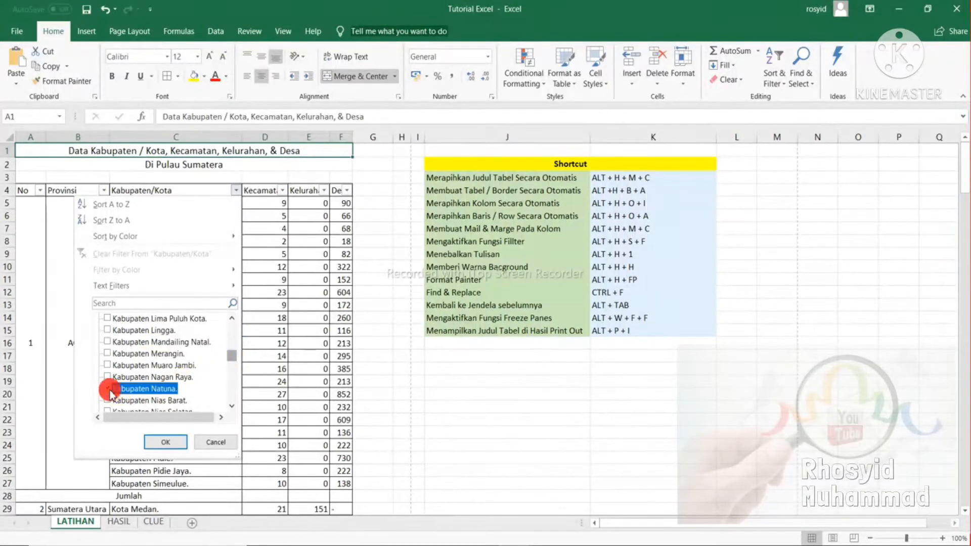
pyautogui.click(166, 442)
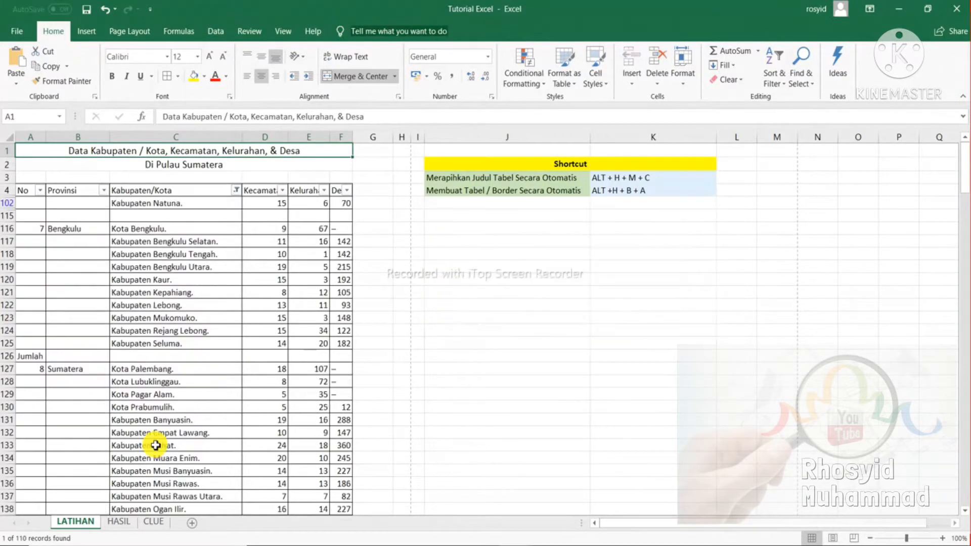
# Check the filtered Kabupaten Natuna row across its columns and clear the Kabupaten/Kota filter.
pyautogui.click(182, 203)
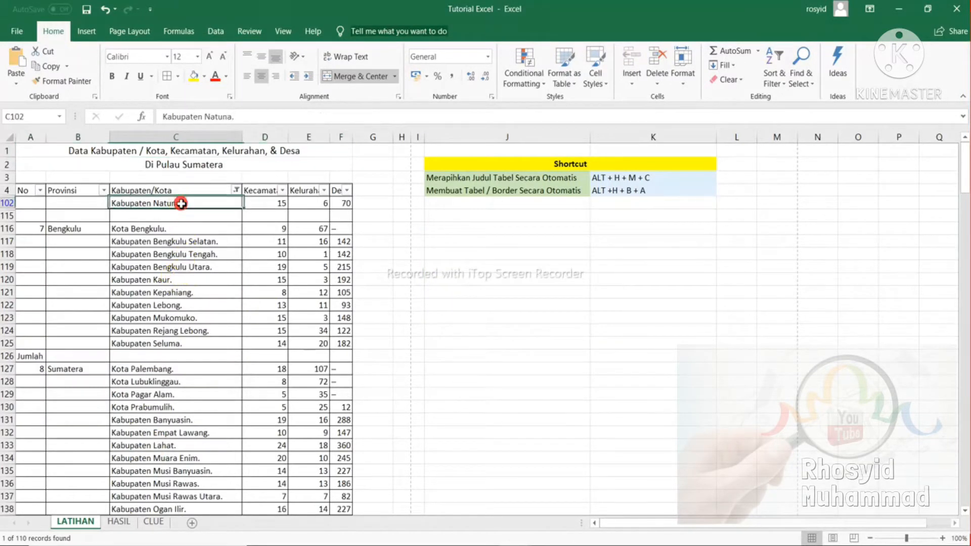
pyautogui.press('Right')
pyautogui.press('Right')
pyautogui.press('Right')
pyautogui.press('Right')
pyautogui.press('Right')
pyautogui.press('Left')
pyautogui.press('Left')
pyautogui.press('Left')
pyautogui.press('Left')
pyautogui.press('Left')
pyautogui.press('Left')
pyautogui.press('Left')
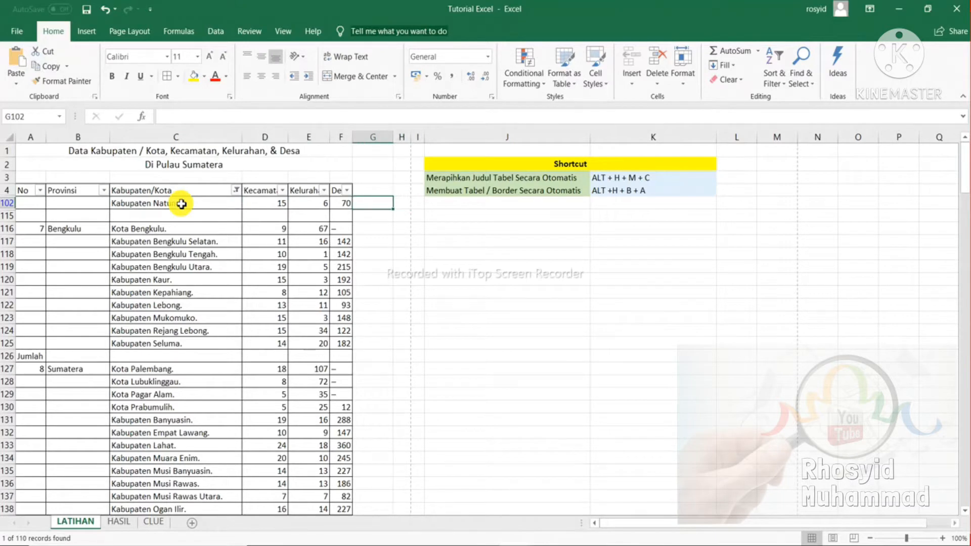
pyautogui.click(235, 191)
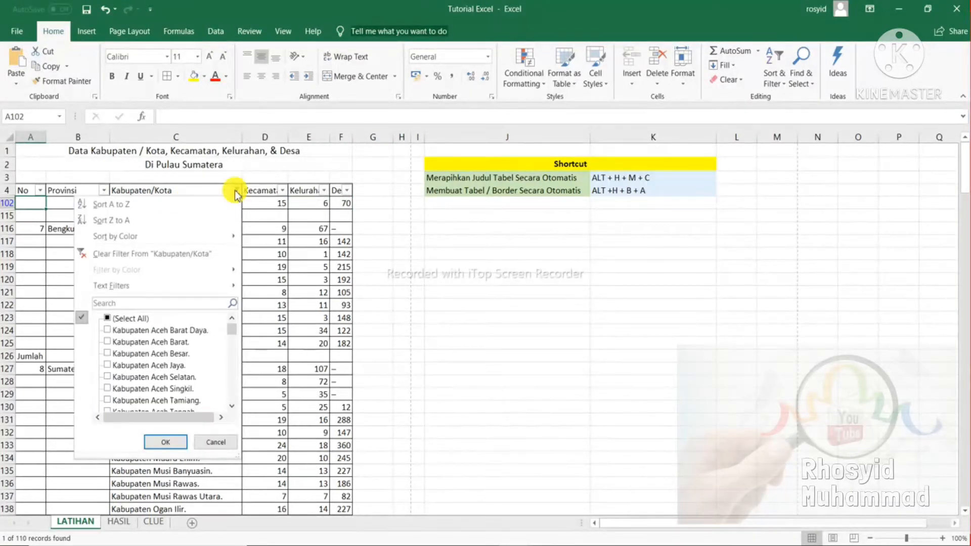
pyautogui.click(120, 253)
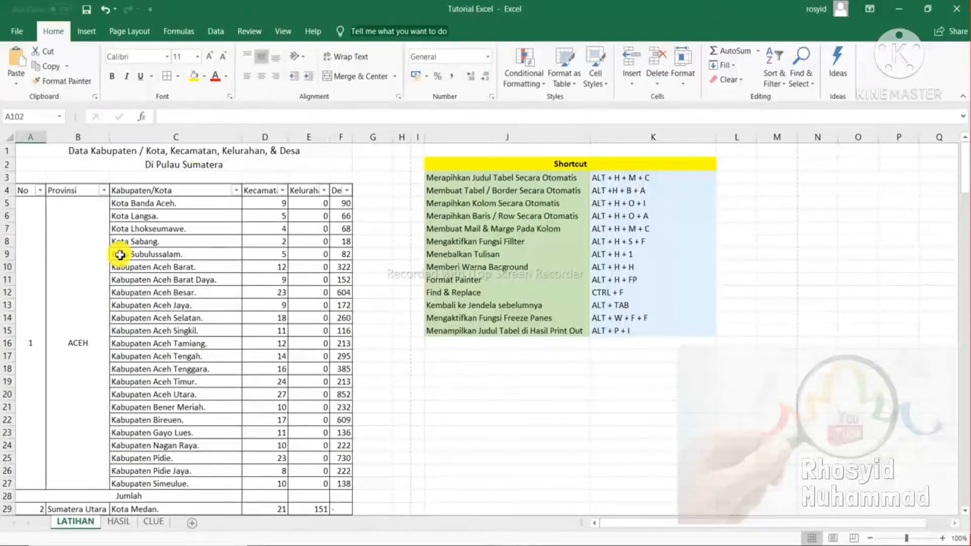
# Make the two table titles and the header row bold, covering A1:F4.
pyautogui.moveTo(41, 152); pyautogui.dragTo(39, 186)
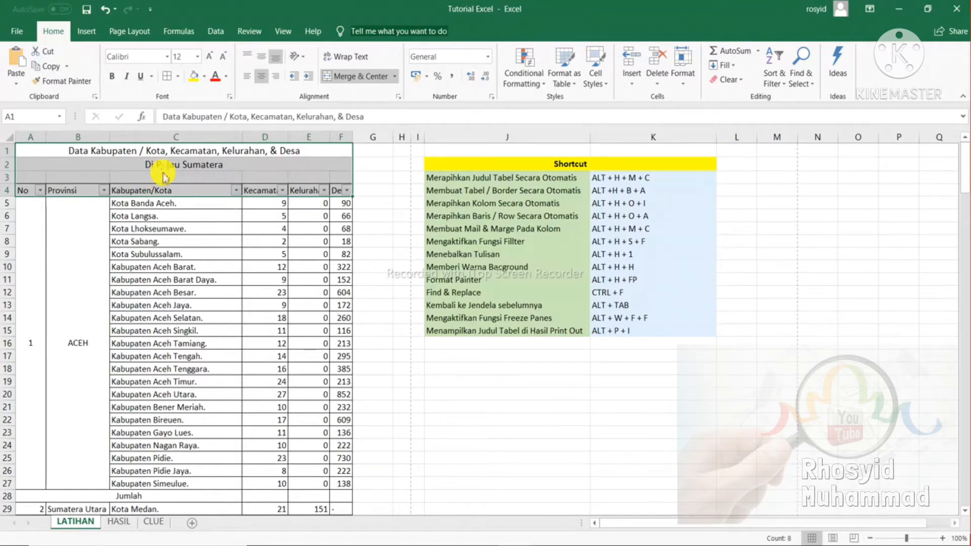
pyautogui.press('alt')
pyautogui.press('h')
pyautogui.press('1')
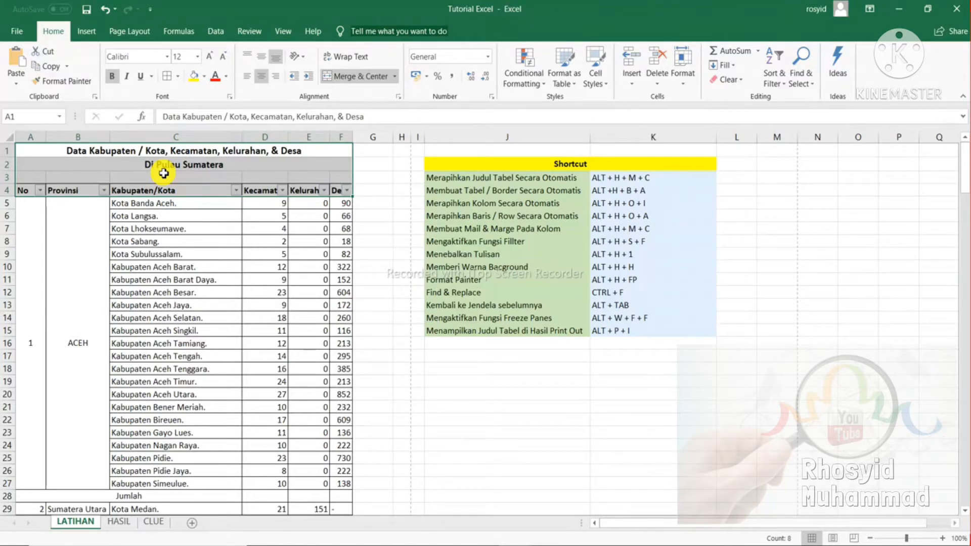
# Center the column headings horizontally in the header row A4:F4.
pyautogui.moveTo(24, 186); pyautogui.dragTo(336, 193)
pyautogui.press('alt')
pyautogui.press('h')
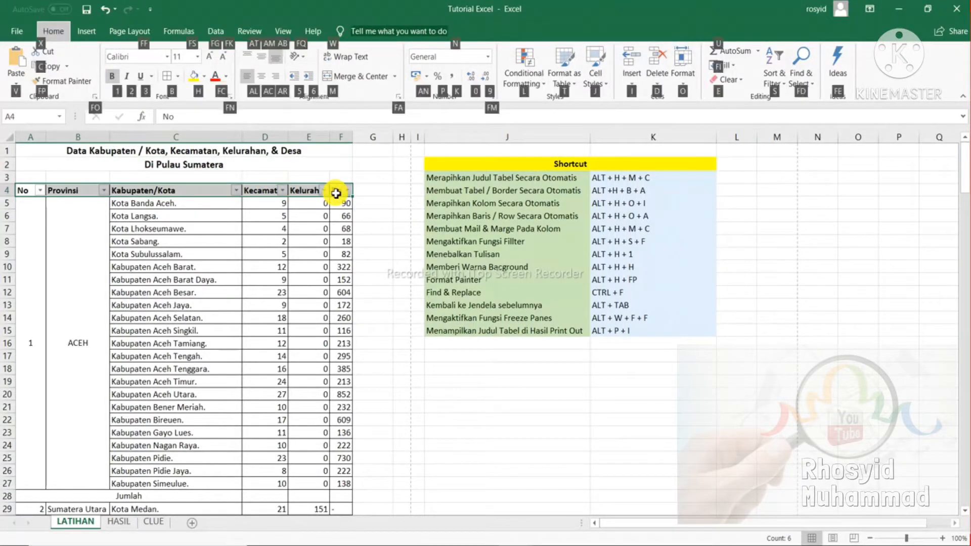
pyautogui.press('a')
pyautogui.press('c')
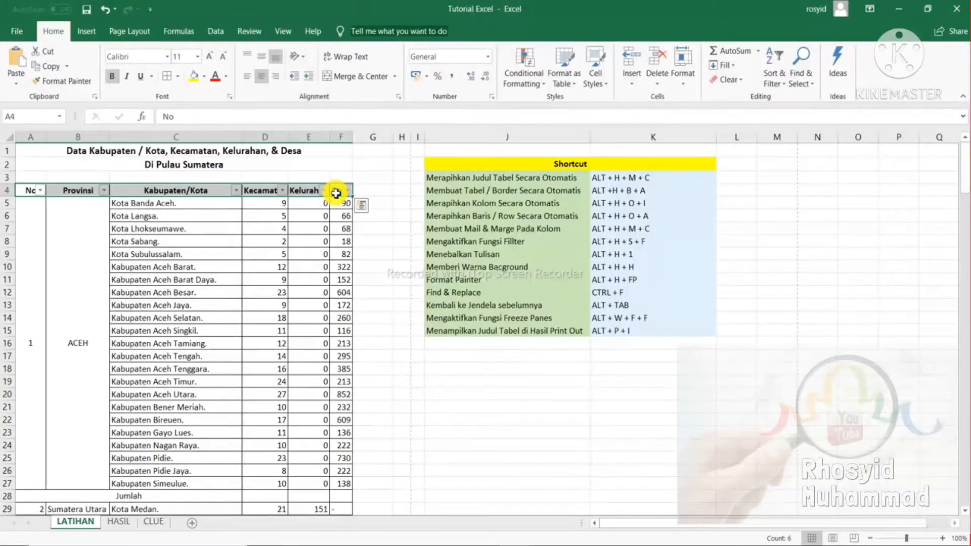
pyautogui.click(387, 247)
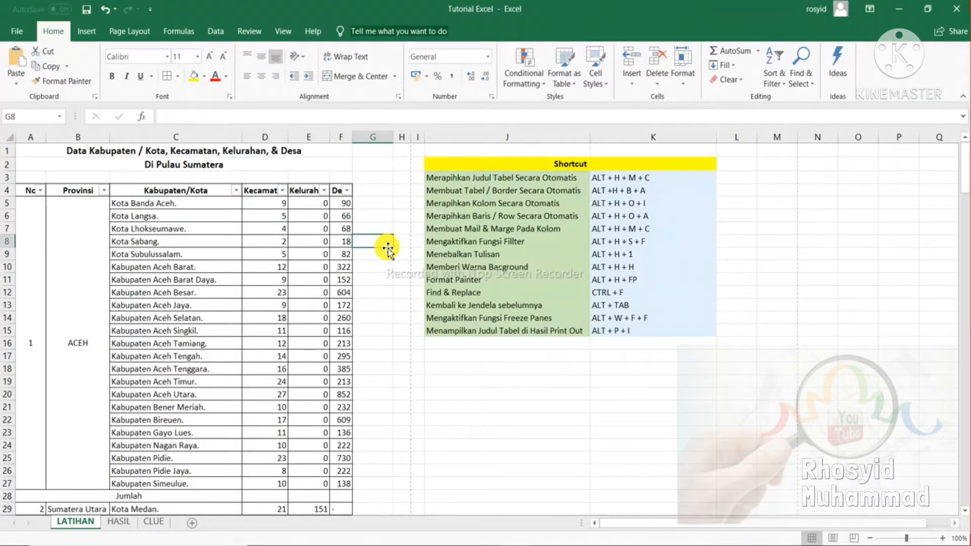
# Try a light blue background fill on the two title rows.
pyautogui.moveTo(34, 152); pyautogui.dragTo(33, 164)
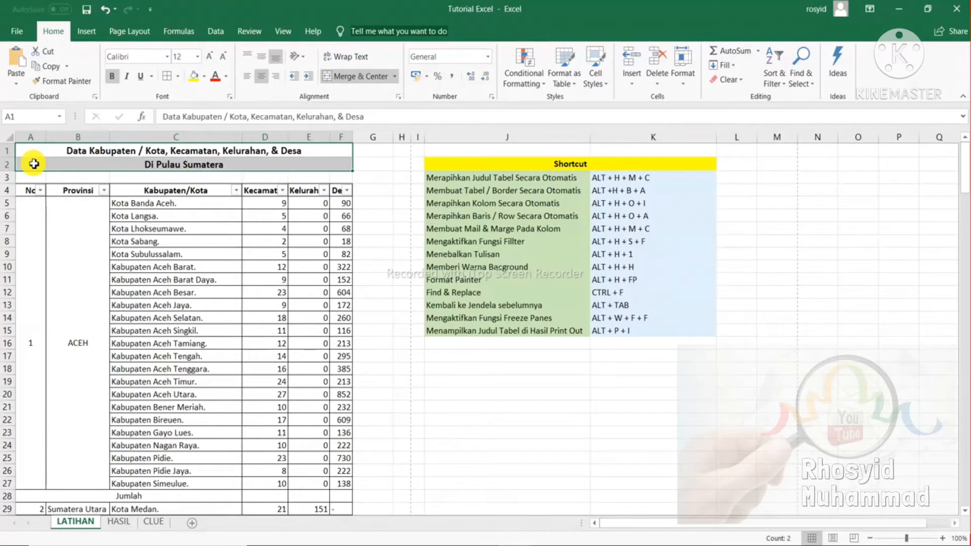
pyautogui.hotkey('alt', 'h')
pyautogui.press('h')
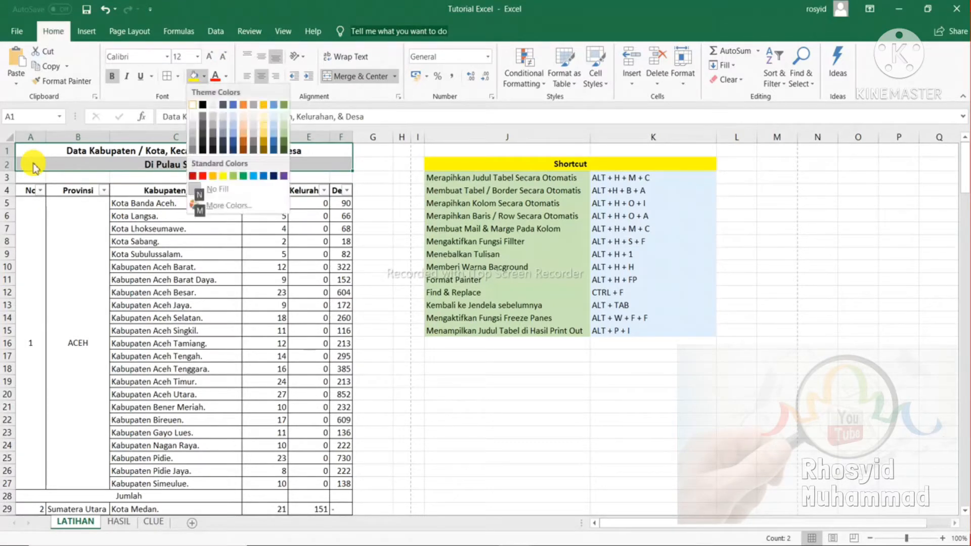
pyautogui.click(273, 126)
pyautogui.moveTo(31, 189); pyautogui.dragTo(333, 190)
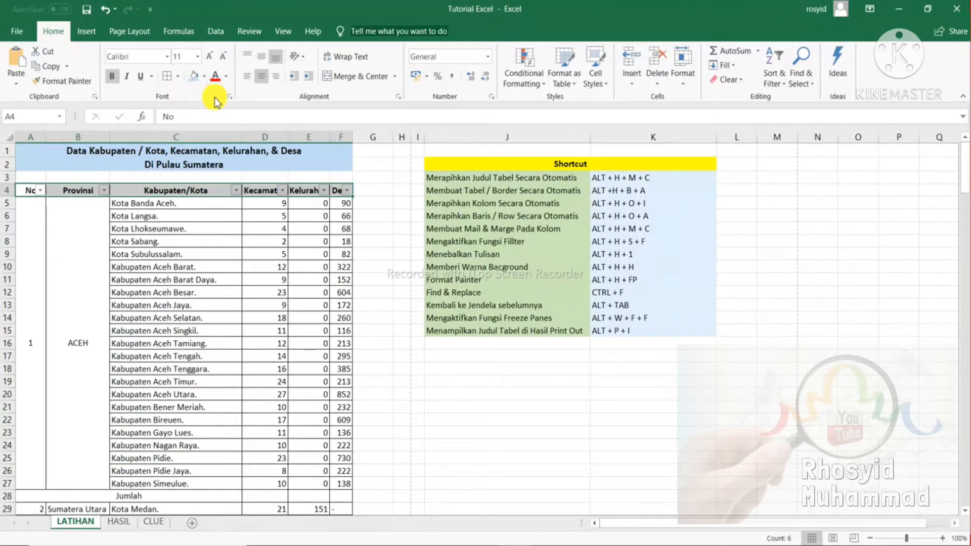
# Fill the title rows A1:F2 with a light blue theme color.
pyautogui.click(260, 150)
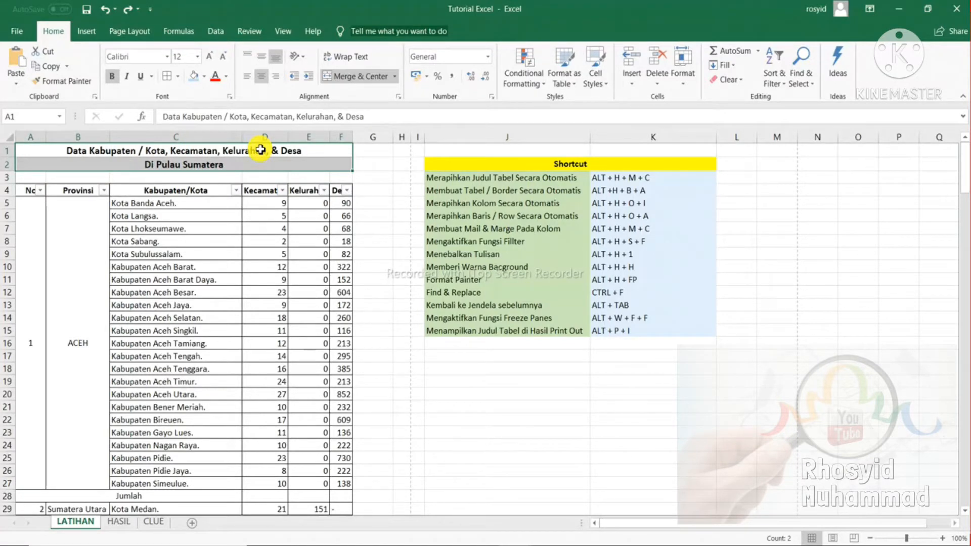
pyautogui.hotkey('alt', 'h')
pyautogui.press('h')
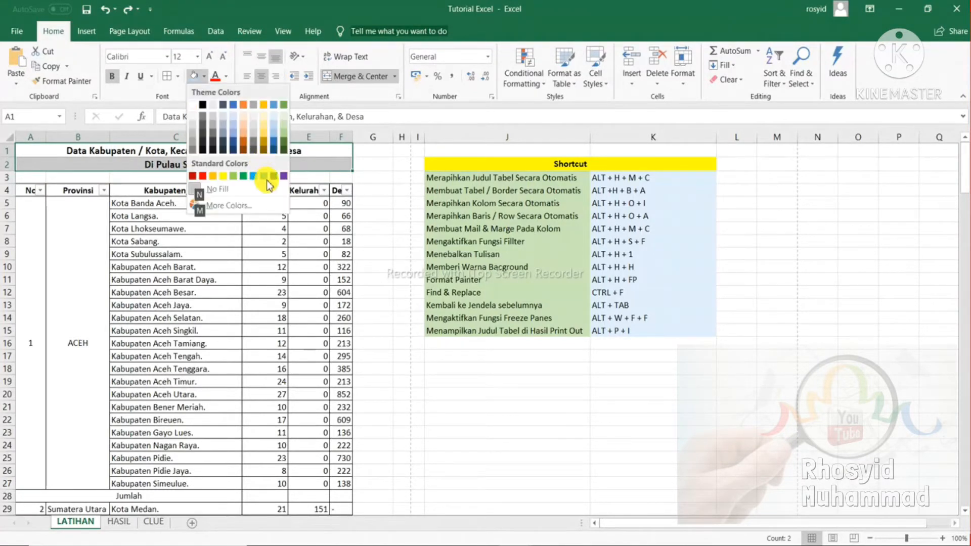
pyautogui.click(274, 123)
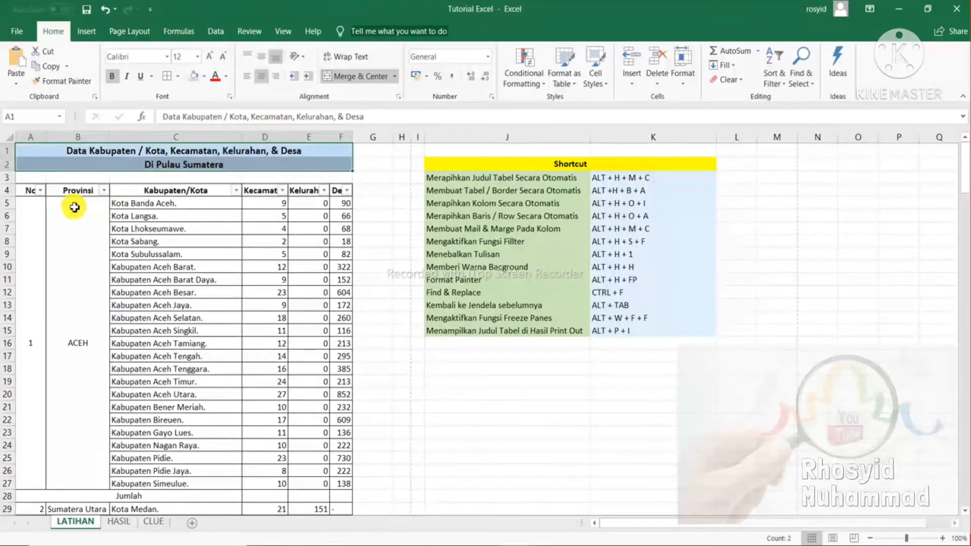
# Fill the header row A4:F4 with a light gold theme color.
pyautogui.moveTo(26, 191); pyautogui.dragTo(343, 191)
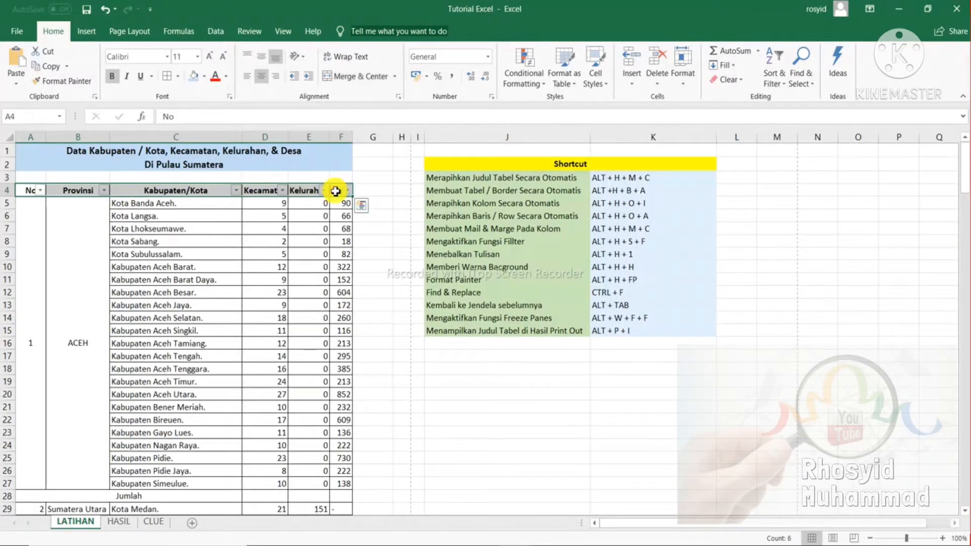
pyautogui.hotkey('alt', 'h')
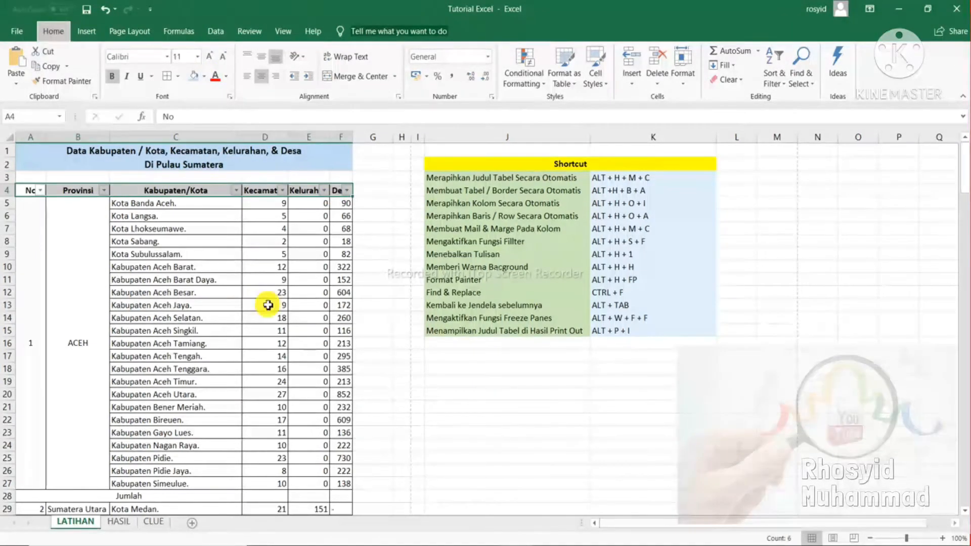
pyautogui.press('h')
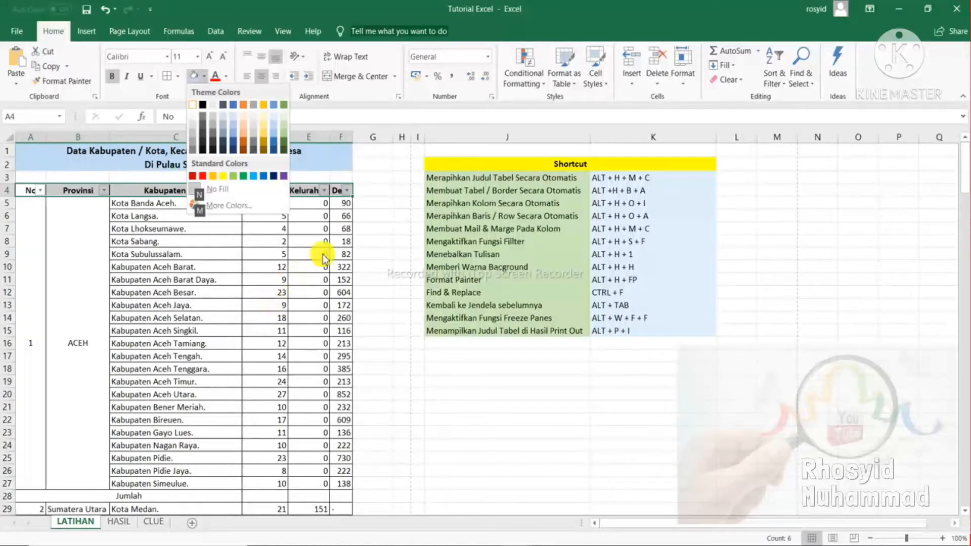
pyautogui.click(265, 117)
pyautogui.click(399, 343)
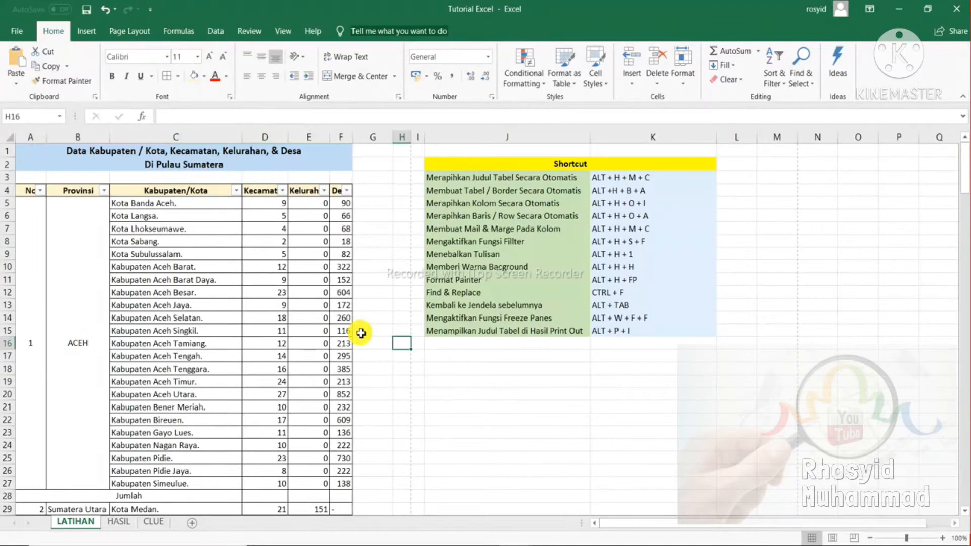
# Remove the bold text and the background fill from the header cells B4:F4.
pyautogui.click(87, 341)
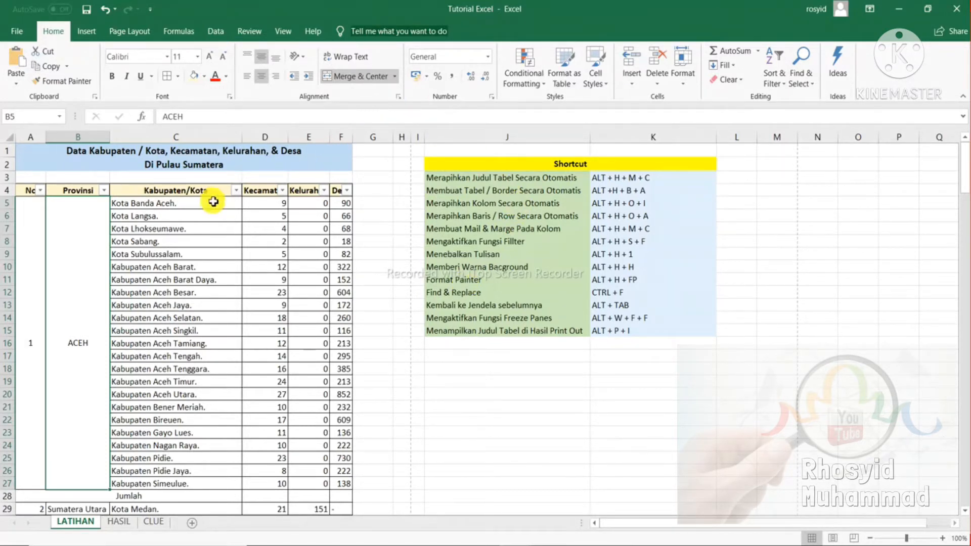
pyautogui.moveTo(76, 191); pyautogui.dragTo(345, 191)
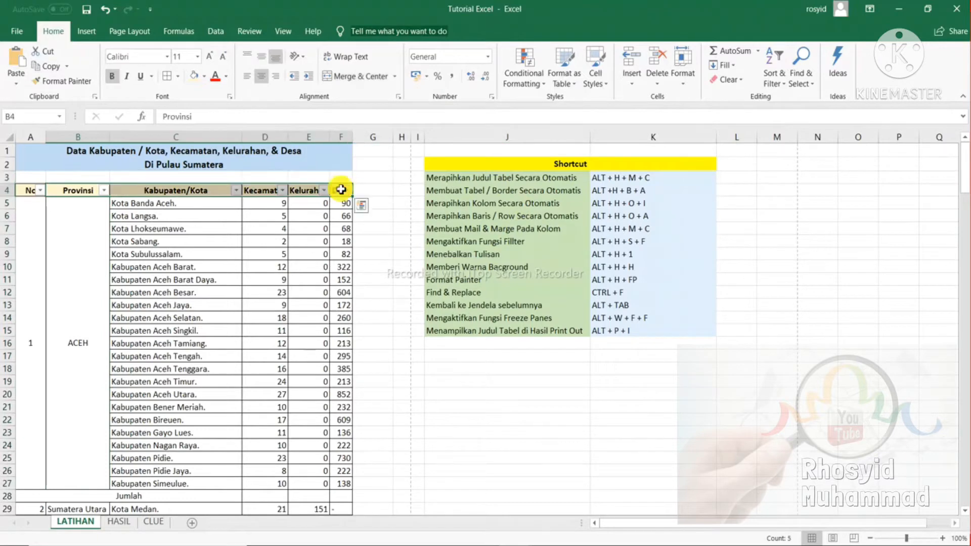
pyautogui.click(204, 77)
pyautogui.click(209, 191)
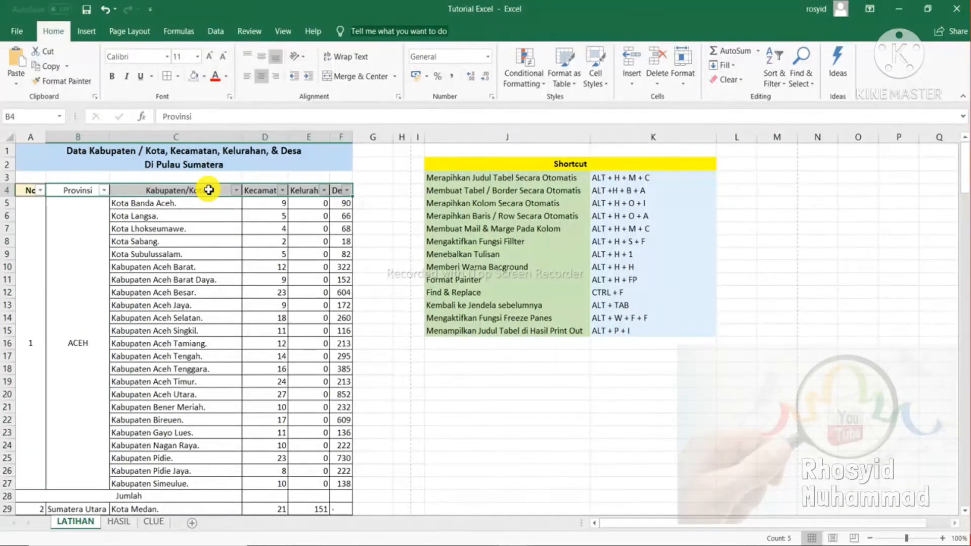
pyautogui.click(196, 225)
# Left-align the column headings in the header cells B4:F4.
pyautogui.click(81, 191)
pyautogui.hotkey('shift', 'Right')
pyautogui.hotkey('shift', 'Right')
pyautogui.hotkey('shift', 'Right')
pyautogui.hotkey('shift', 'Right')
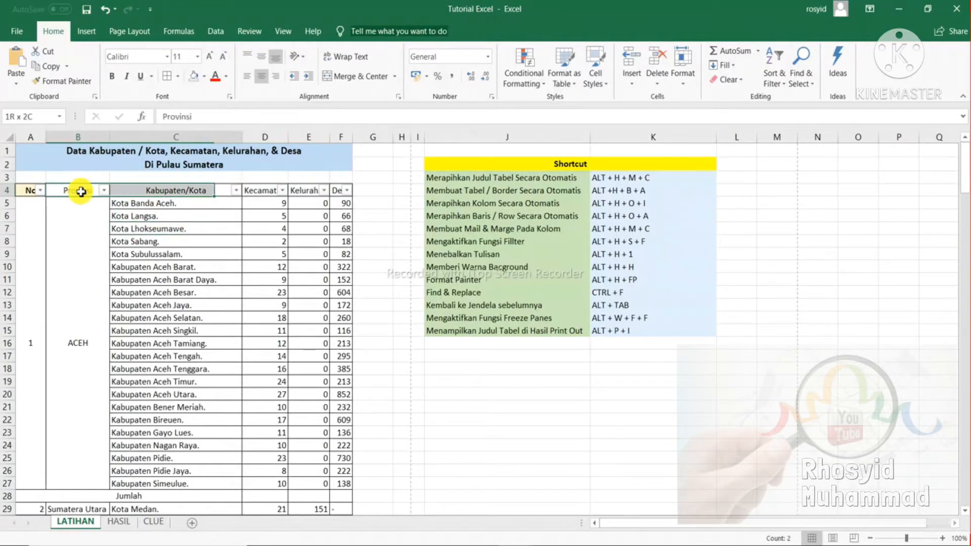
pyautogui.hotkey('alt', 'h')
pyautogui.press('a')
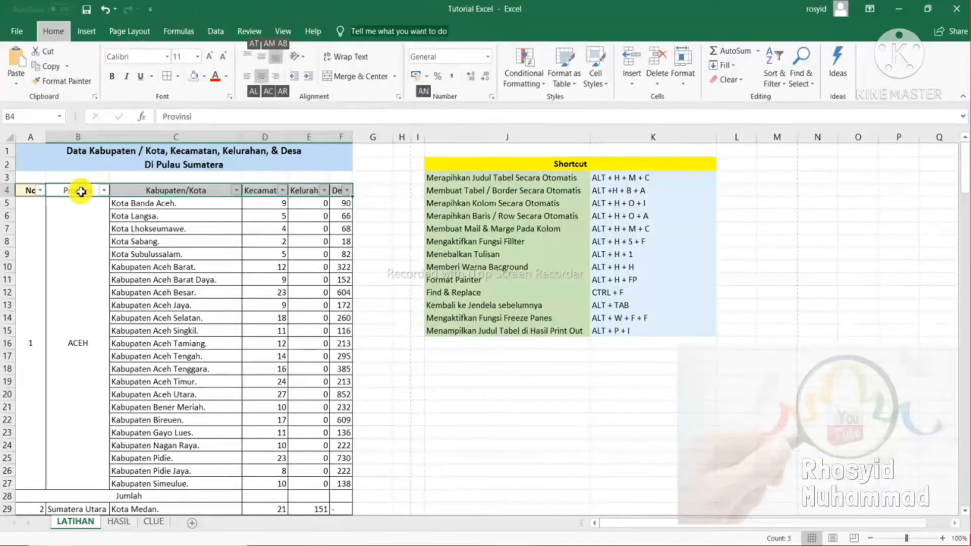
pyautogui.press('l')
pyautogui.click(145, 267)
# Copy the formatting of header cell A4 onto B4:F4 with Format Painter.
pyautogui.click(29, 194)
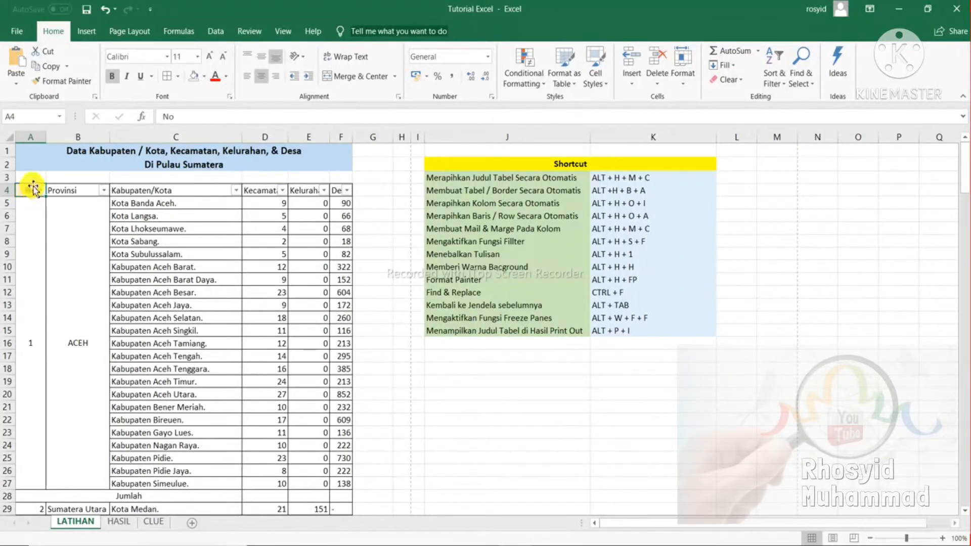
pyautogui.hotkey('alt', 'h')
pyautogui.press('f')
pyautogui.press('p')
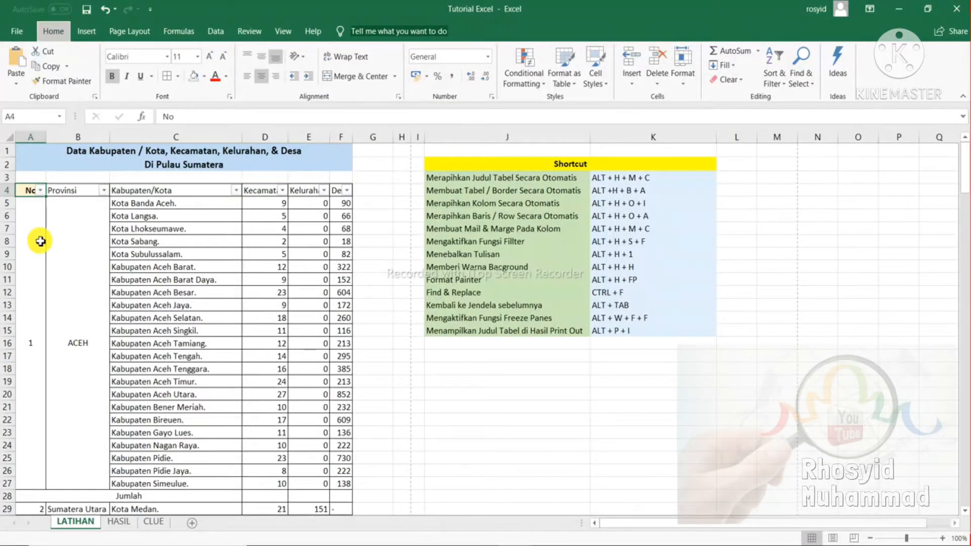
pyautogui.moveTo(57, 190); pyautogui.dragTo(335, 189)
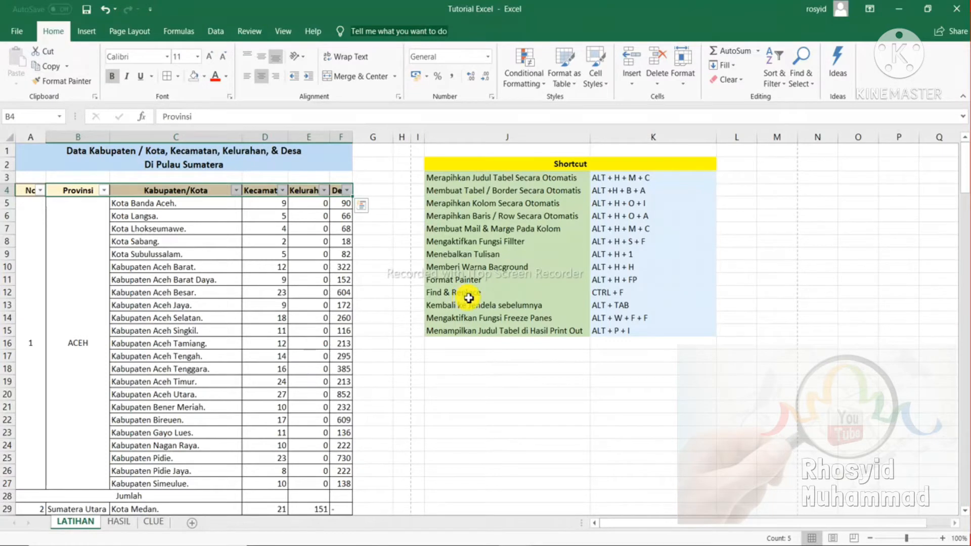
pyautogui.click(380, 331)
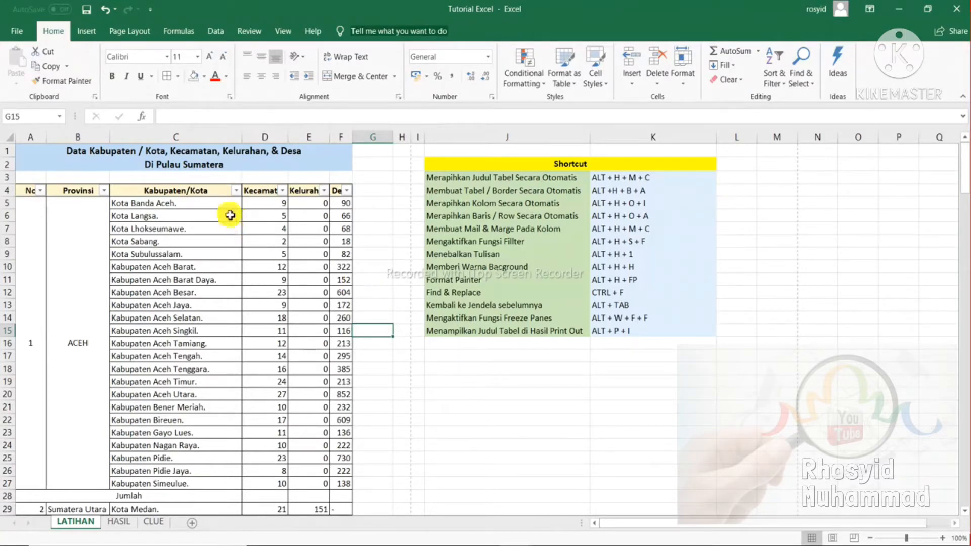
pyautogui.click(193, 209)
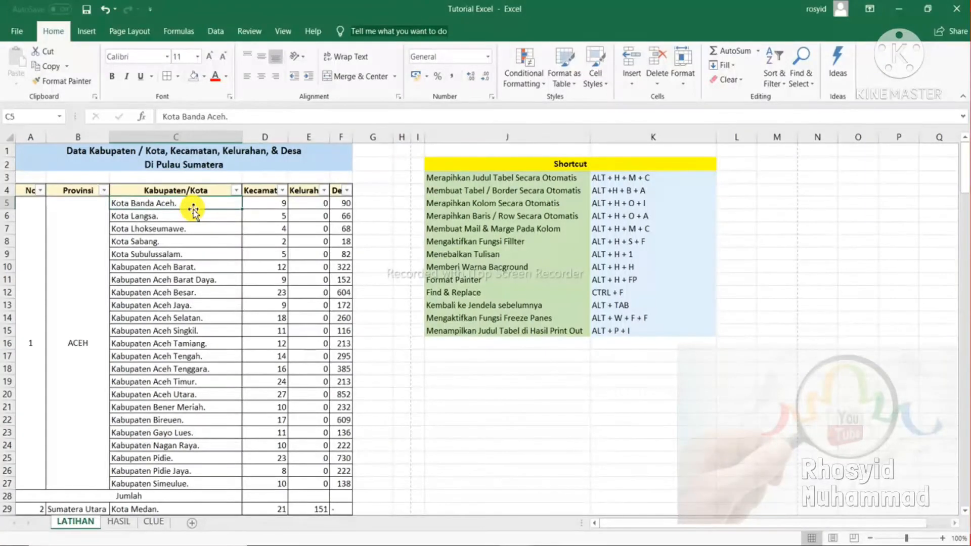
pyautogui.hotkey('ctrl', 'shift', 'Right')
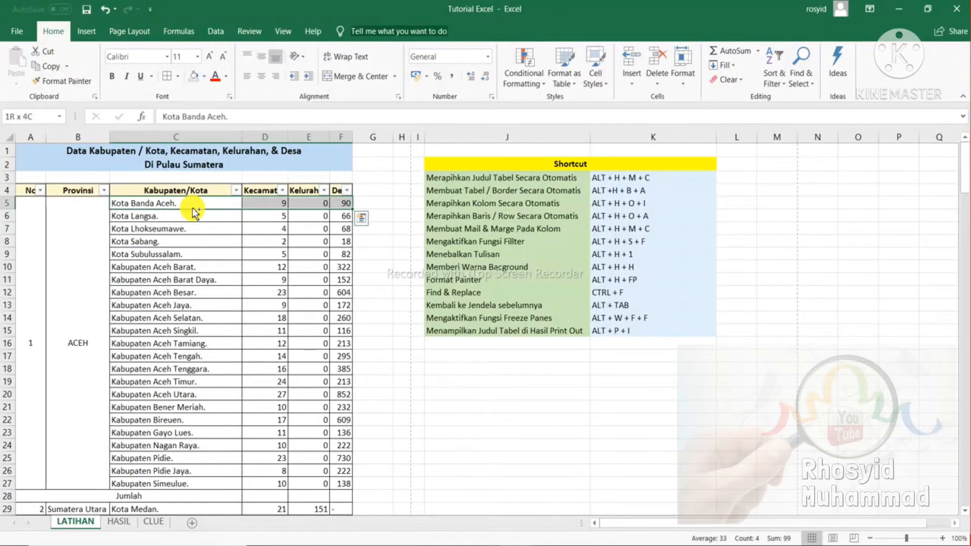
pyautogui.hotkey('ctrl', 'shift', 'Down')
pyautogui.hotkey('ctrl', 'shift', 'Left')
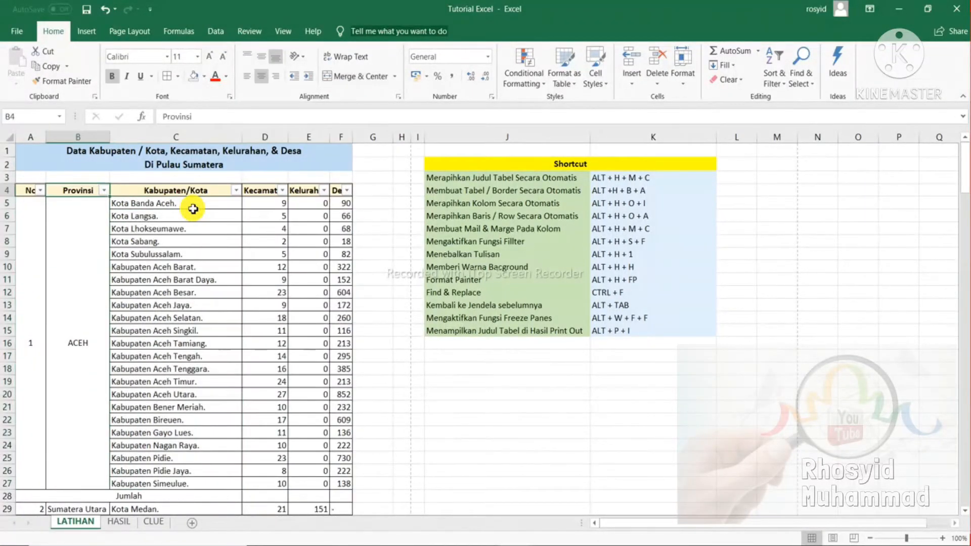
pyautogui.hotkey('shift', 'Down')
pyautogui.hotkey('shift', 'Down')
pyautogui.hotkey('shift', 'Down')
pyautogui.hotkey('shift', 'Down')
pyautogui.hotkey('shift', 'Down')
pyautogui.hotkey('shift', 'Down')
pyautogui.hotkey('shift', 'Down')
pyautogui.hotkey('shift', 'Down')
pyautogui.hotkey('shift', 'Down')
pyautogui.hotkey('shift', 'Down')
pyautogui.hotkey('shift', 'Down')
pyautogui.hotkey('shift', 'Down')
pyautogui.hotkey('shift', 'Down')
pyautogui.hotkey('shift', 'Down')
pyautogui.hotkey('shift', 'Down')
pyautogui.hotkey('shift', 'Down')
pyautogui.hotkey('shift', 'Down')
pyautogui.hotkey('shift', 'Down')
pyautogui.hotkey('shift', 'Down')
pyautogui.hotkey('shift', 'Down')
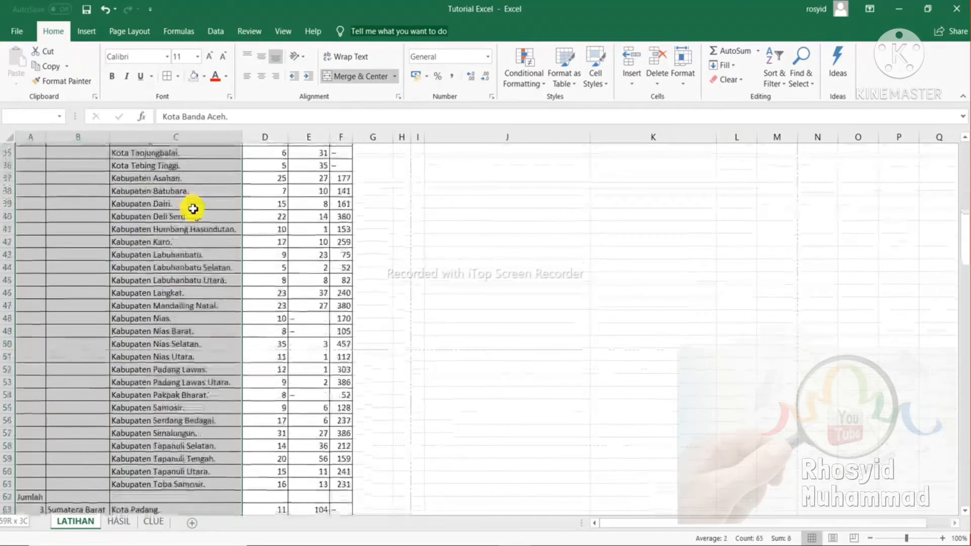
pyautogui.hotkey('shift', 'Down')
pyautogui.hotkey('shift', 'Down')
pyautogui.hotkey('shift', 'Down')
pyautogui.hotkey('shift', 'Down')
pyautogui.hotkey('shift', 'Down')
pyautogui.hotkey('shift', 'Down')
pyautogui.hotkey('shift', 'Down')
pyautogui.hotkey('shift', 'Down')
pyautogui.hotkey('shift', 'Down')
pyautogui.hotkey('shift', 'Down')
pyautogui.hotkey('shift', 'Down')
pyautogui.hotkey('shift', 'Down')
pyautogui.hotkey('shift', 'Down')
pyautogui.hotkey('shift', 'Down')
pyautogui.hotkey('shift', 'Down')
pyautogui.hotkey('shift', 'Down')
pyautogui.hotkey('shift', 'Down')
pyautogui.hotkey('shift', 'Down')
pyautogui.hotkey('shift', 'Down')
pyautogui.hotkey('shift', 'Down')
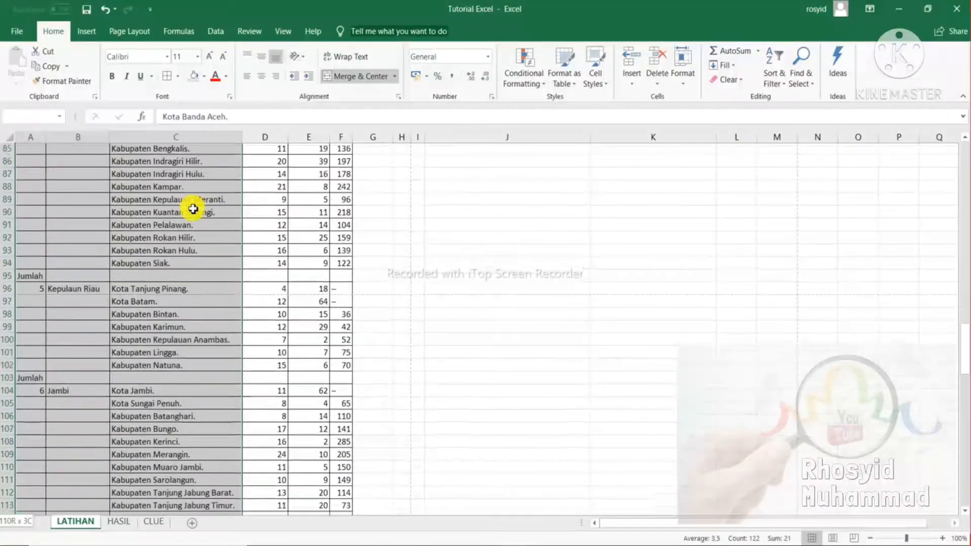
pyautogui.hotkey('shift', 'Down')
pyautogui.hotkey('shift', 'Down')
pyautogui.hotkey('shift', 'Down')
pyautogui.hotkey('shift', 'Down')
pyautogui.hotkey('shift', 'Down')
pyautogui.hotkey('shift', 'Down')
pyautogui.hotkey('shift', 'Down')
pyautogui.hotkey('shift', 'Down')
pyautogui.hotkey('shift', 'Down')
pyautogui.hotkey('shift', 'Down')
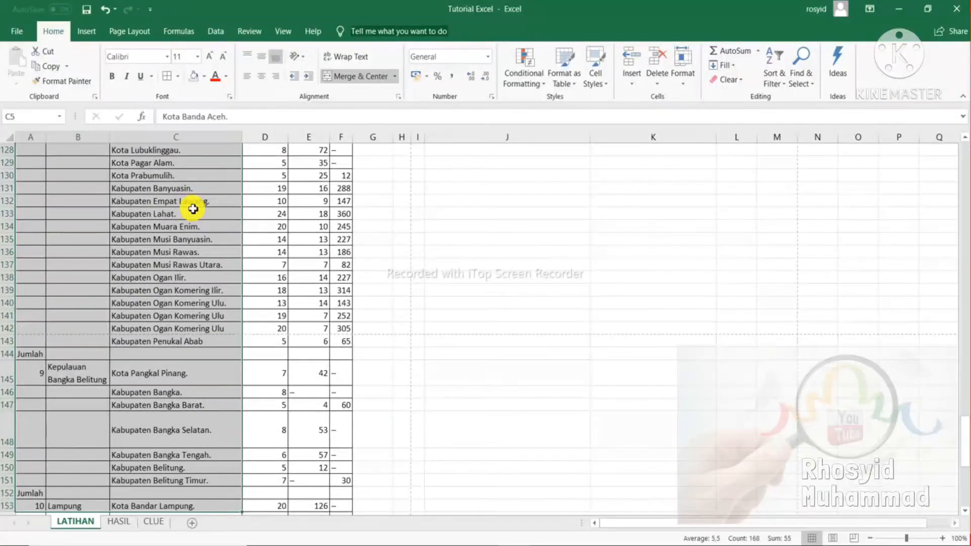
pyautogui.click(366, 228)
pyautogui.hotkey('ctrl', 'Up')
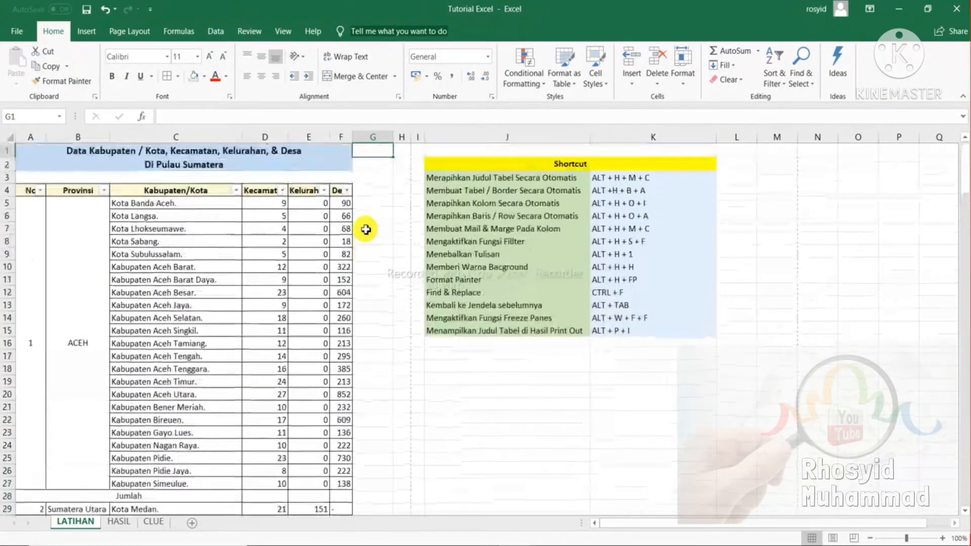
# Try replacing every period in the Kabupaten/Kota column C with a question mark.
pyautogui.click(211, 136)
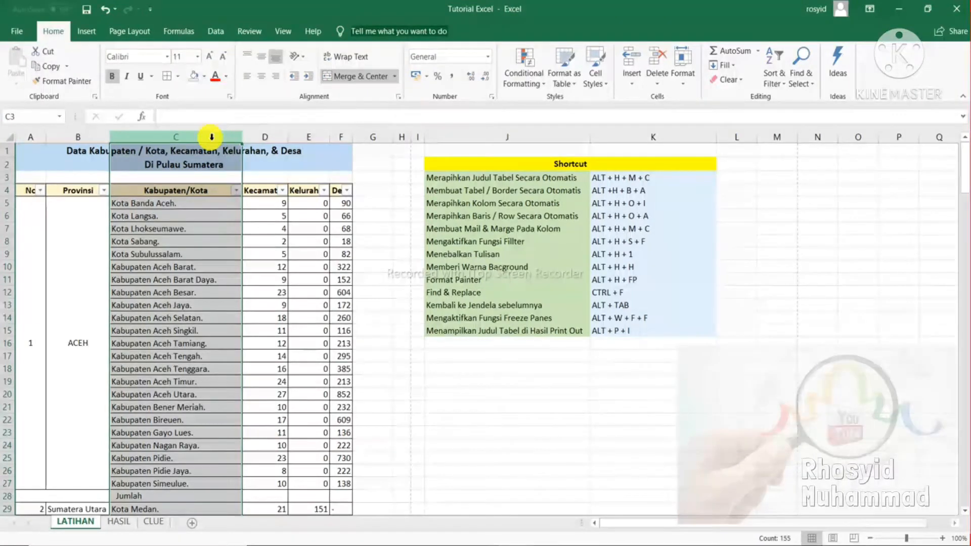
pyautogui.hotkey('ctrl', 'f')
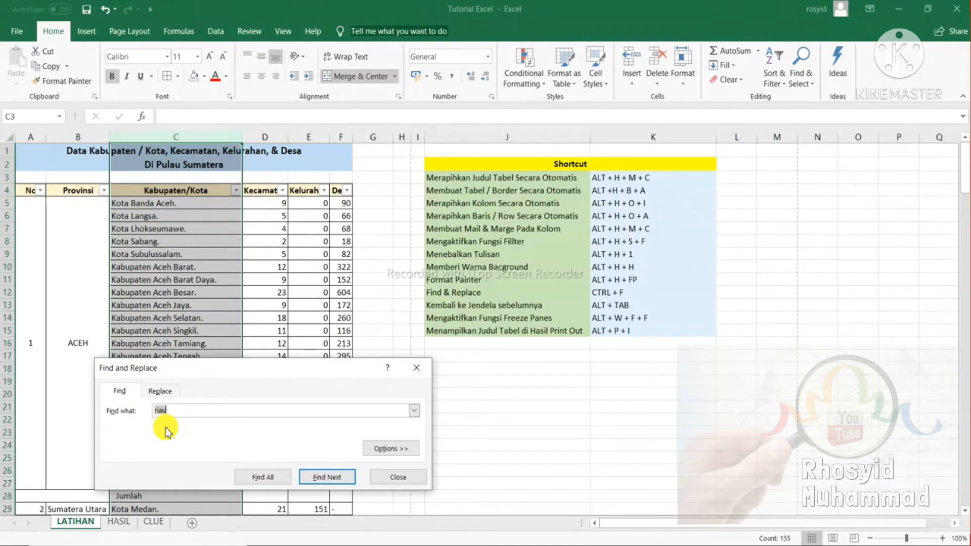
pyautogui.click(159, 394)
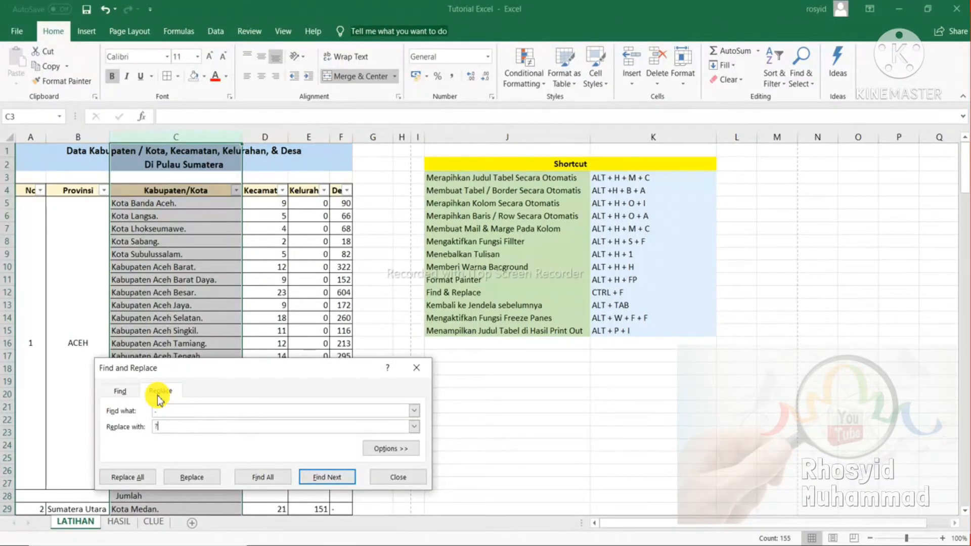
pyautogui.click(138, 476)
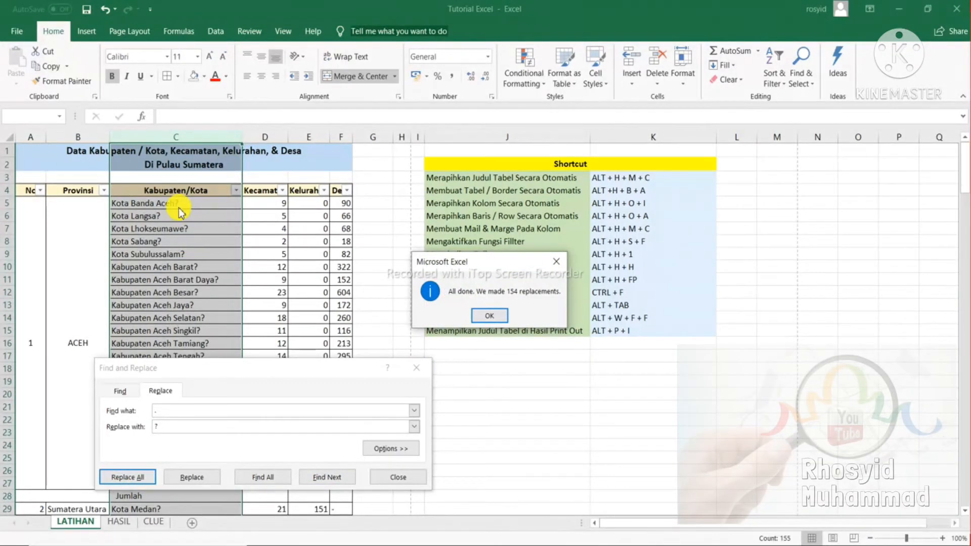
pyautogui.click(500, 317)
pyautogui.click(404, 477)
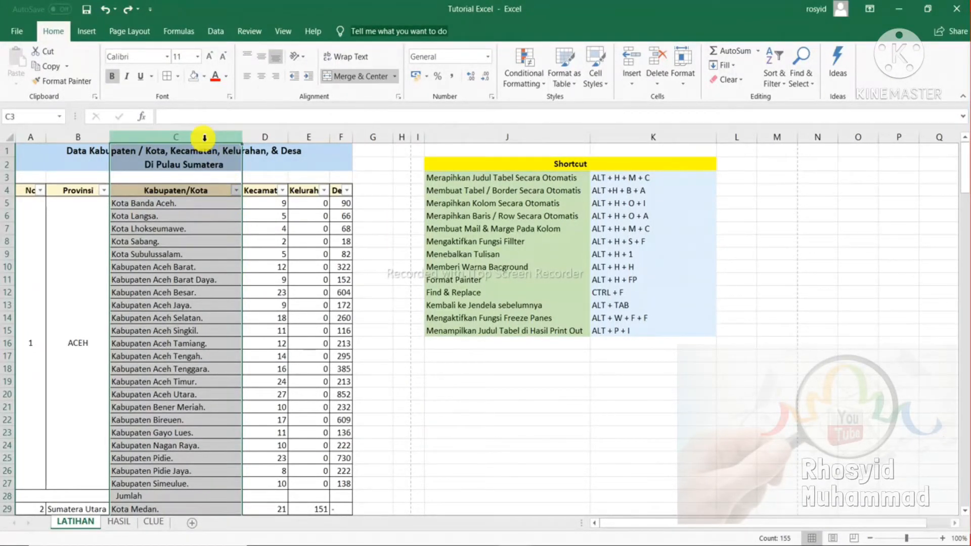
# Remove every period from the Kabupaten/Kota column C by replacing all of them with nothing.
pyautogui.hotkey('ctrl', 'f')
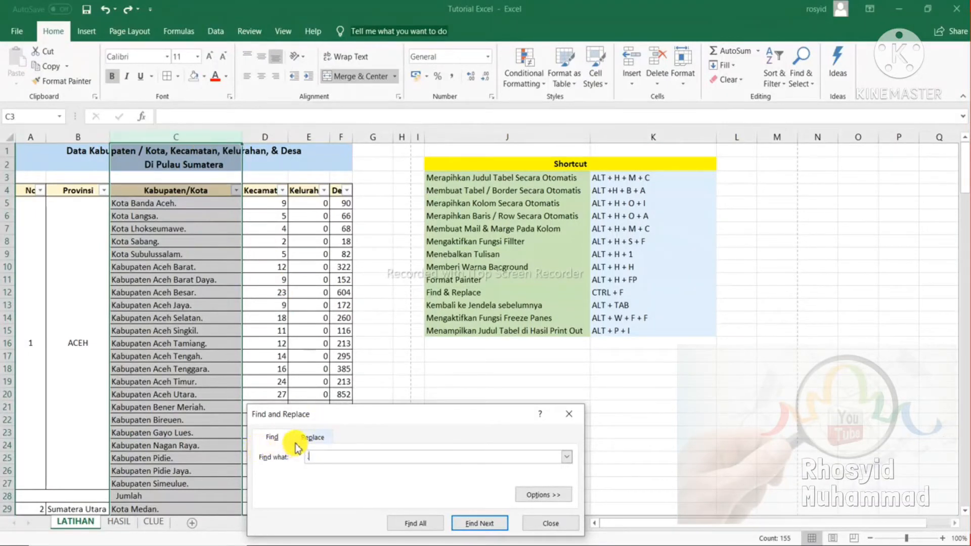
pyautogui.click(310, 438)
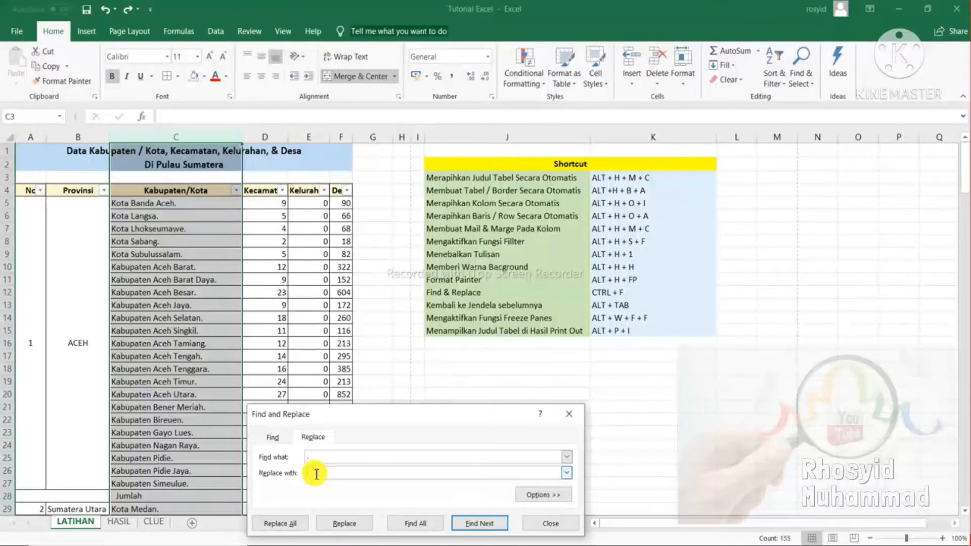
pyautogui.click(296, 526)
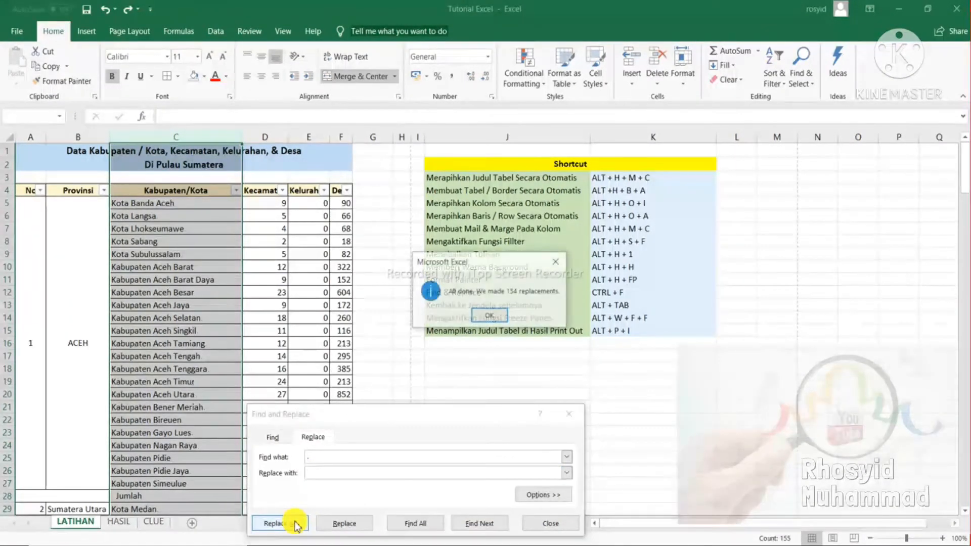
pyautogui.click(496, 312)
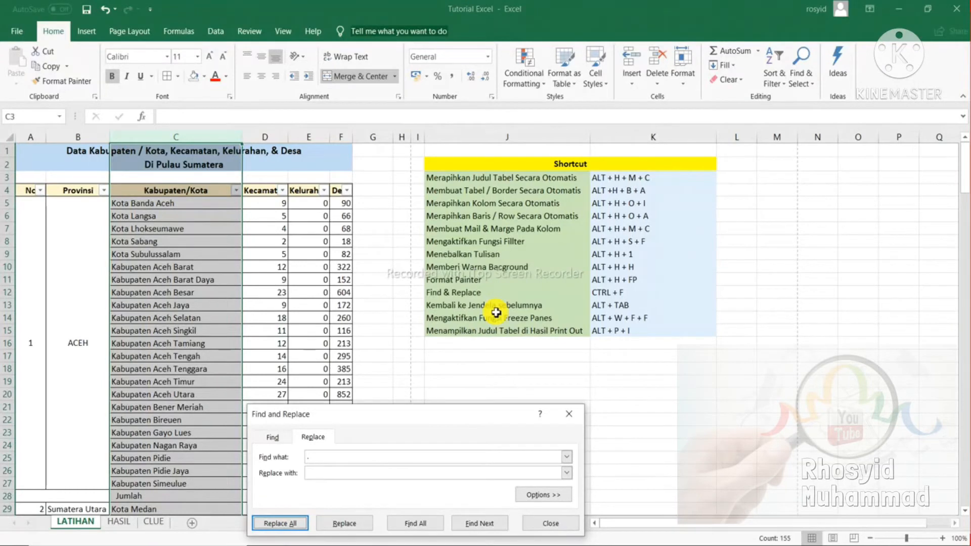
pyautogui.click(550, 521)
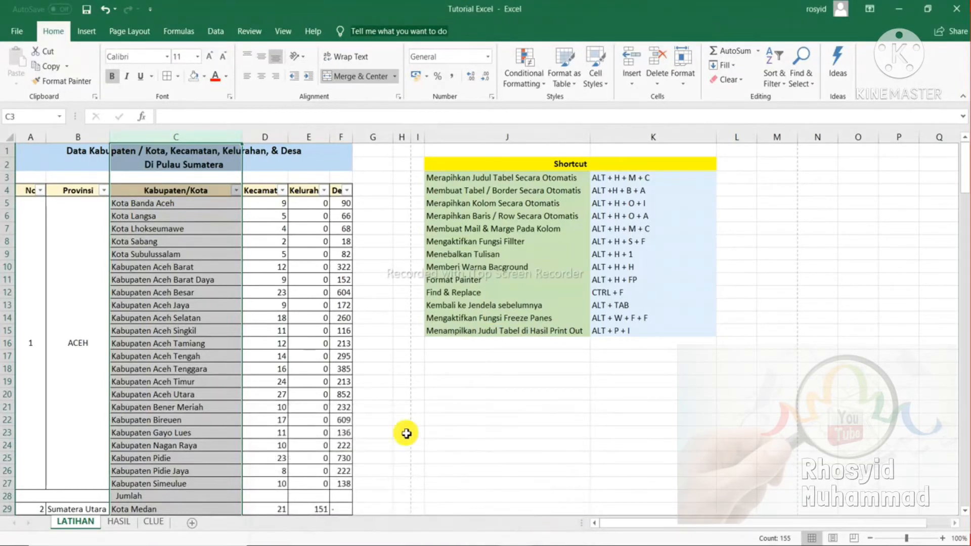
pyautogui.click(372, 381)
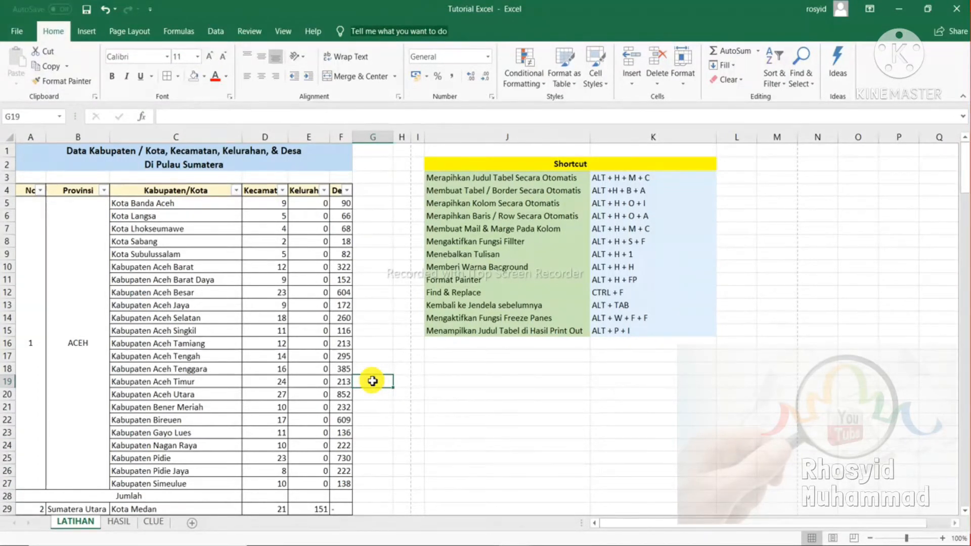
# Search the LATIHAN sheet for "siak" and close the search dialog.
pyautogui.hotkey('ctrl', 'f')
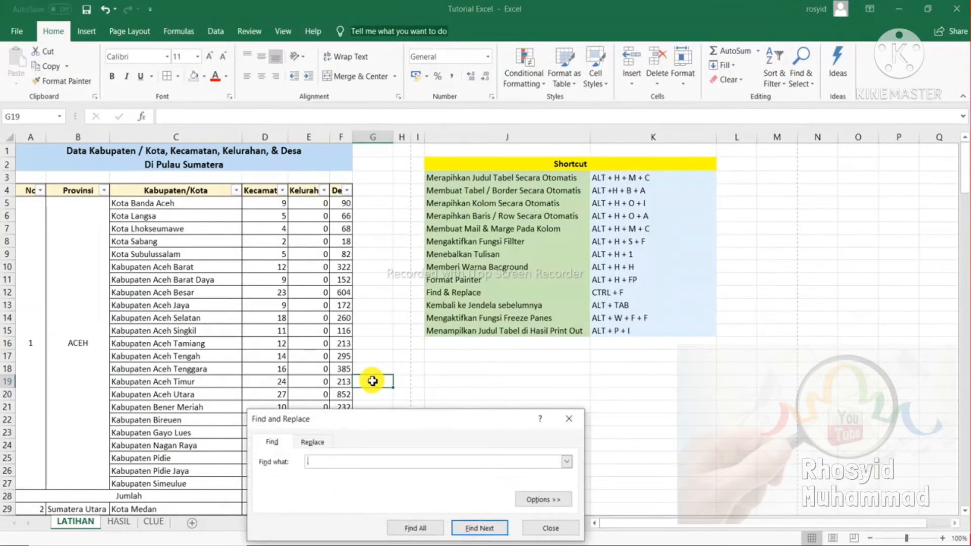
pyautogui.write('sual')
pyautogui.write('ia')
pyautogui.write('k')
pyautogui.click(415, 528)
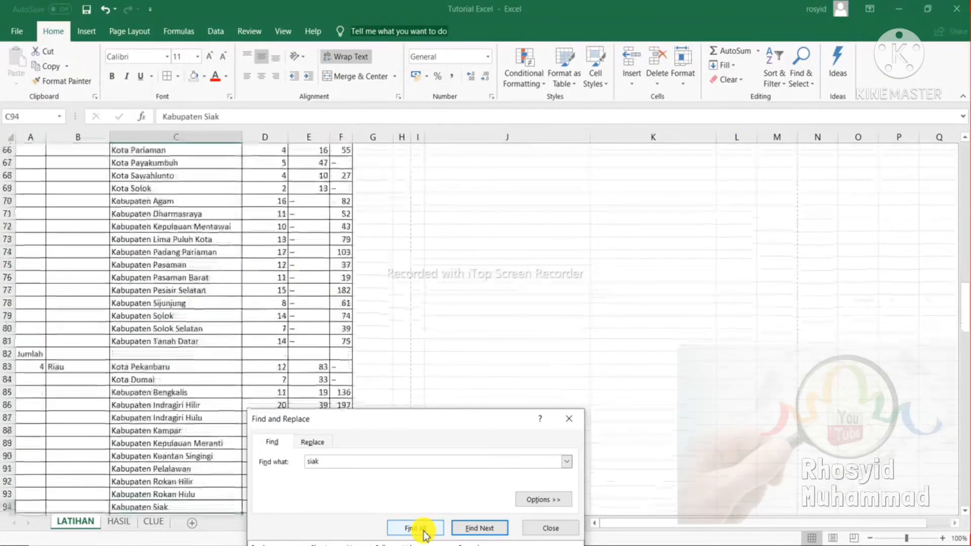
pyautogui.click(533, 528)
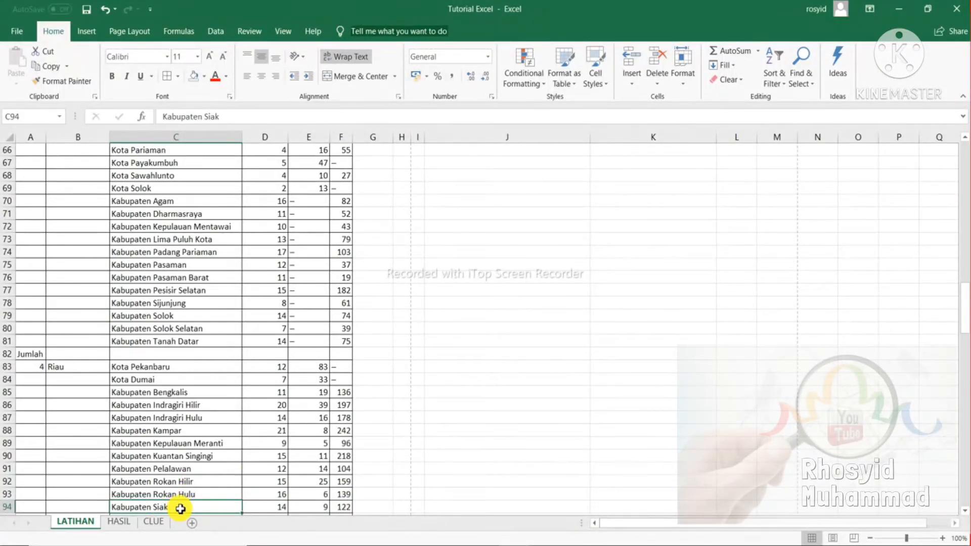
# Look through the Kabupaten/Kota entries below Kabupaten Siak, down to the Bengkulu rows and back up.
pyautogui.press('Down')
pyautogui.press('Down')
pyautogui.press('Down')
pyautogui.press('Down')
pyautogui.press('Down')
pyautogui.press('Down')
pyautogui.press('Down')
pyautogui.press('Down')
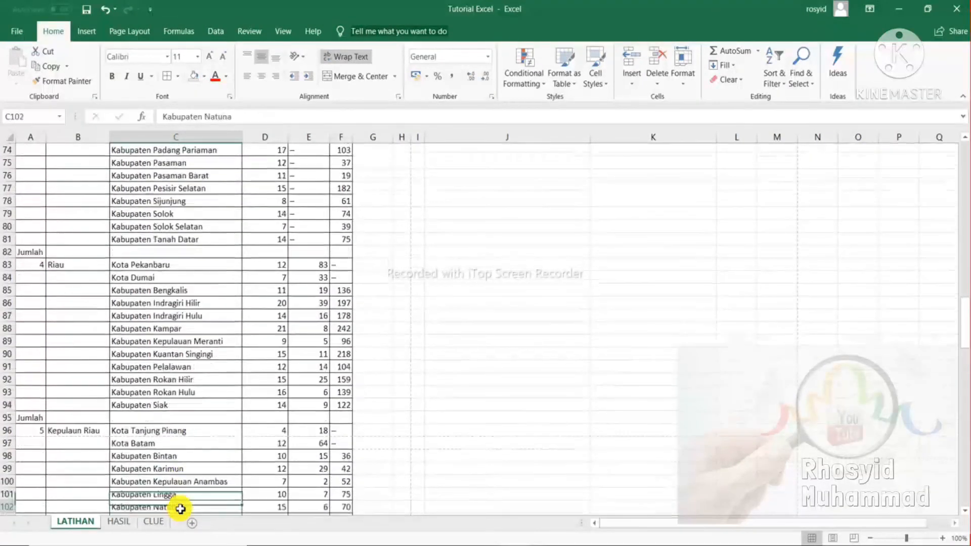
pyautogui.press('Down')
pyautogui.press('Down')
pyautogui.press('Down')
pyautogui.press('Down')
pyautogui.press('Down')
pyautogui.press('Down')
pyautogui.press('Down')
pyautogui.press('Down')
pyautogui.press('Down')
pyautogui.press('Down')
pyautogui.press('Down')
pyautogui.press('Down')
pyautogui.press('Down')
pyautogui.press('Down')
pyautogui.press('Down')
pyautogui.press('Down')
pyautogui.press('Down')
pyautogui.press('Down')
pyautogui.press('Down')
pyautogui.press('Down')
pyautogui.press('Up')
pyautogui.press('Up')
pyautogui.press('Up')
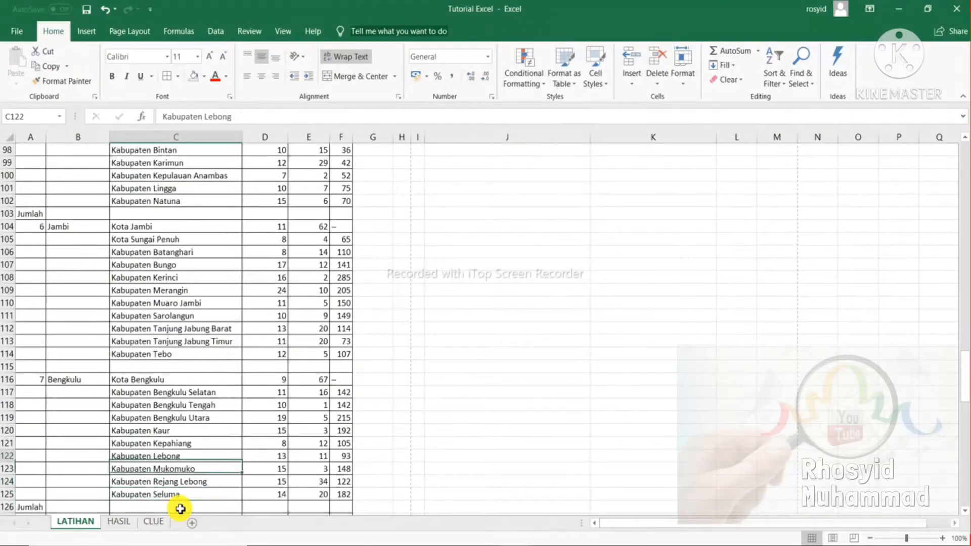
pyautogui.press('Up')
pyautogui.press('Up')
pyautogui.press('Up')
pyautogui.press('Up')
pyautogui.press('Up')
pyautogui.press('Up')
pyautogui.press('Up')
pyautogui.press('Up')
pyautogui.press('Up')
pyautogui.press('Up')
pyautogui.press('Up')
pyautogui.press('Up')
pyautogui.press('Up')
pyautogui.press('Up')
pyautogui.press('Up')
pyautogui.press('Up')
pyautogui.press('Up')
pyautogui.press('Up')
pyautogui.press('Up')
pyautogui.press('Up')
# Search the LATIHAN sheet for "natuna" and close the search dialog.
pyautogui.hotkey('ctrl', 'f')
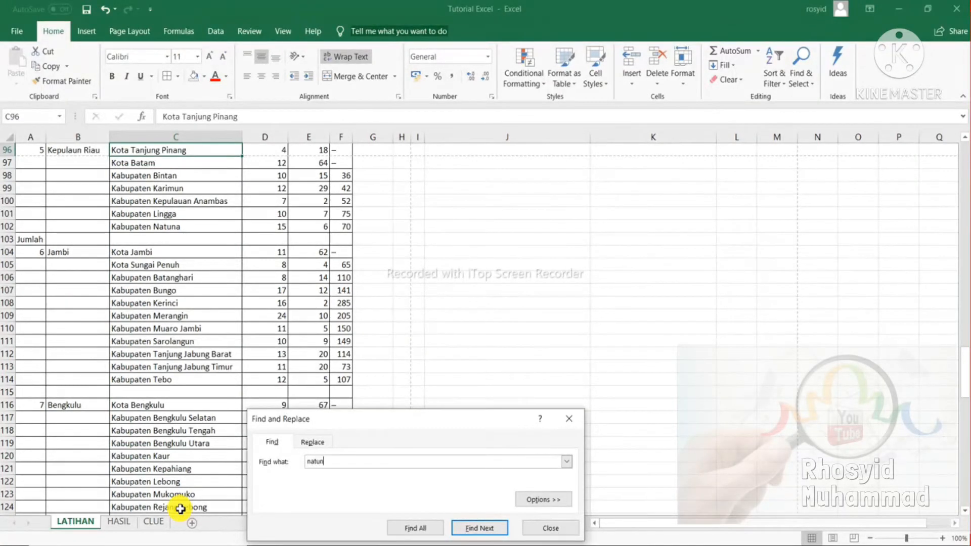
pyautogui.press('Return')
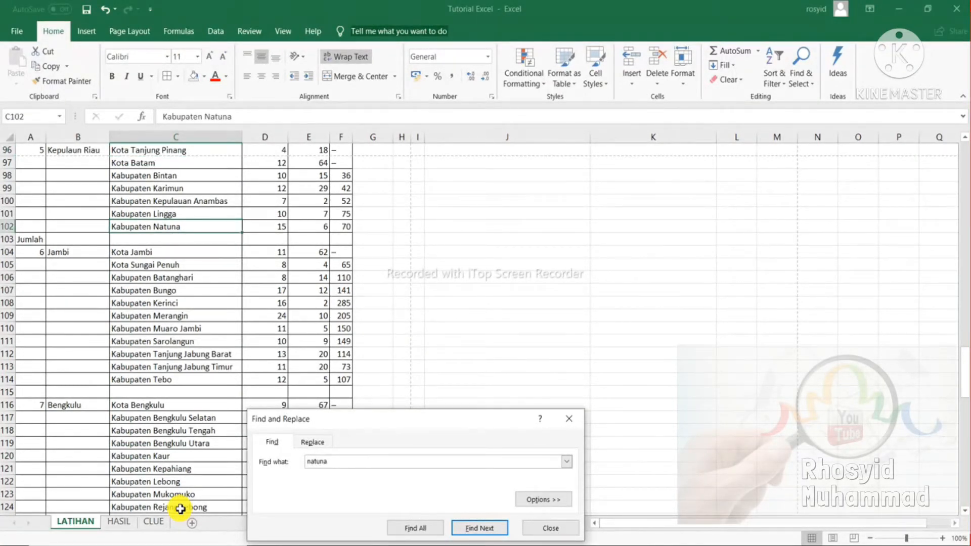
pyautogui.press('Escape')
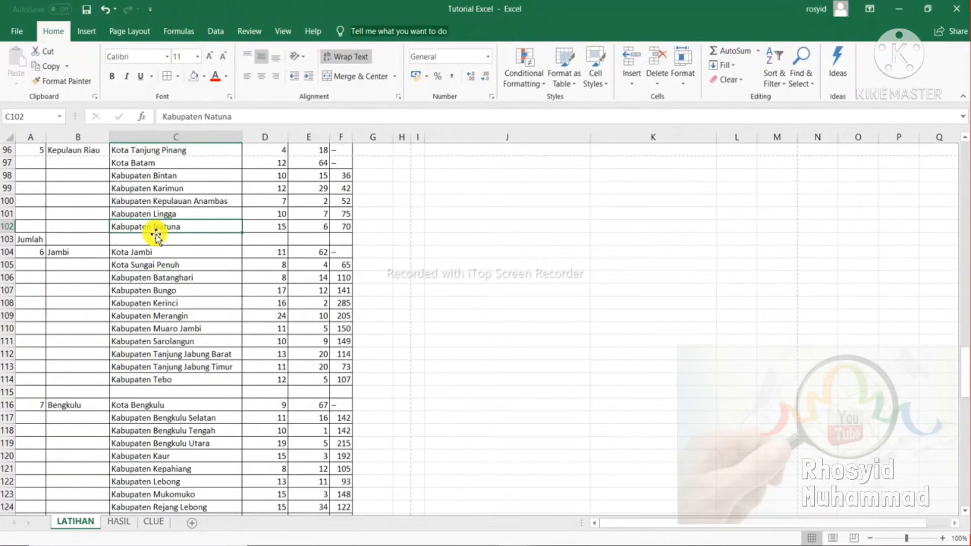
# Look through the Kabupaten/Kota entries above Kabupaten Natuna, up into the Sumatera Utara rows and down to Kabupaten Toba Samosir.
pyautogui.press('Up')
pyautogui.press('Up')
pyautogui.press('Up')
pyautogui.press('Up')
pyautogui.press('Up')
pyautogui.press('Up')
pyautogui.press('Up')
pyautogui.press('Up')
pyautogui.press('Up')
pyautogui.press('Up')
pyautogui.press('Up')
pyautogui.press('Up')
pyautogui.press('Up')
pyautogui.press('Up')
pyautogui.press('Up')
pyautogui.press('Up')
pyautogui.press('Up')
pyautogui.press('Up')
pyautogui.press('Up')
pyautogui.press('Up')
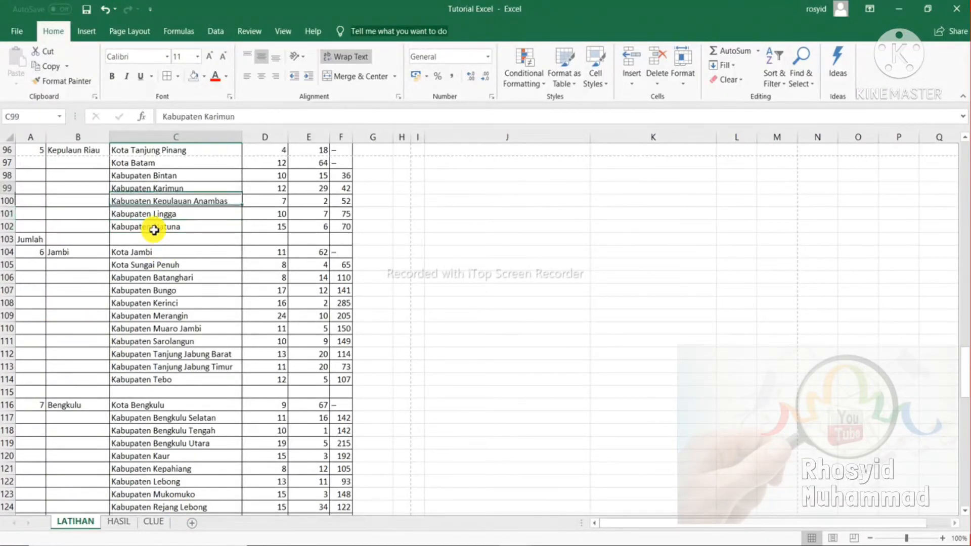
pyautogui.press('Up')
pyautogui.press('Up')
pyautogui.press('Up')
pyautogui.press('Up')
pyautogui.press('Up')
pyautogui.press('Up')
pyautogui.press('Up')
pyautogui.press('Up')
pyautogui.press('Up')
pyautogui.press('Up')
pyautogui.press('Up')
pyautogui.press('Up')
pyautogui.press('Up')
pyautogui.press('Up')
pyautogui.press('Up')
pyautogui.press('Up')
pyautogui.press('Up')
pyautogui.press('Up')
pyautogui.press('Up')
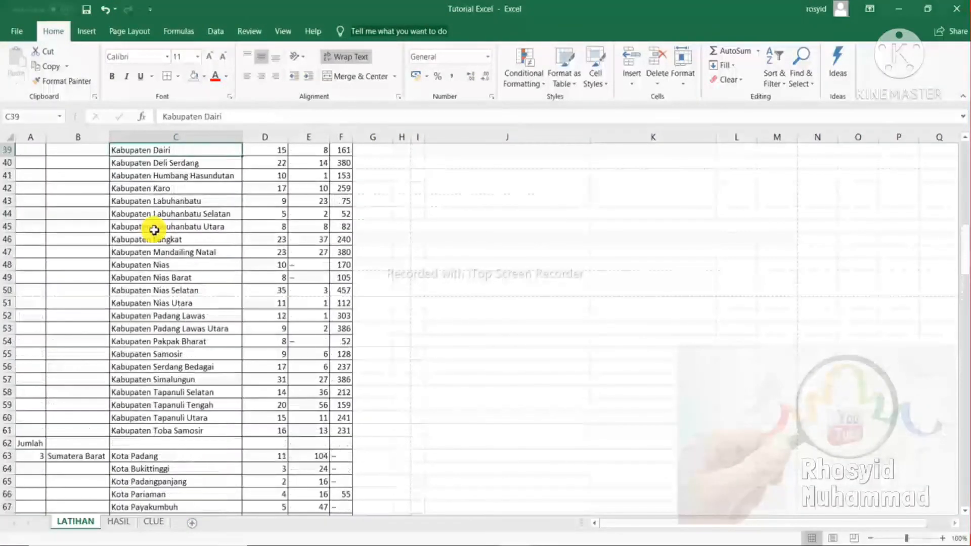
pyautogui.press('Up')
pyautogui.press('Up')
pyautogui.press('Up')
pyautogui.press('Up')
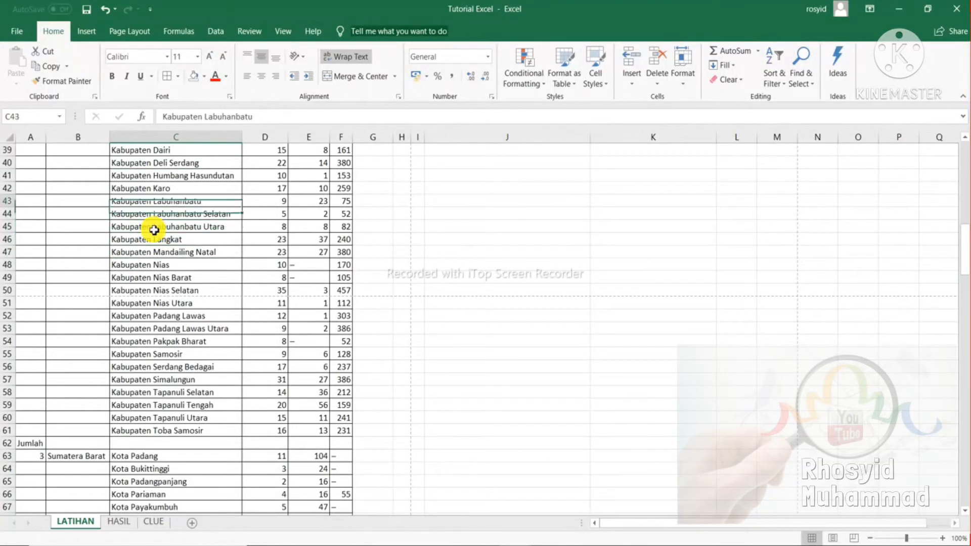
pyautogui.press('Down')
pyautogui.press('Down')
pyautogui.press('Down')
pyautogui.press('Down')
pyautogui.press('Down')
pyautogui.press('Down')
pyautogui.press('Down')
pyautogui.press('Down')
pyautogui.press('Down')
pyautogui.press('Down')
pyautogui.press('Down')
pyautogui.press('Down')
pyautogui.press('Down')
pyautogui.press('Down')
pyautogui.press('Down')
pyautogui.press('Down')
pyautogui.press('Down')
pyautogui.press('Down')
pyautogui.press('Down')
pyautogui.press('Down')
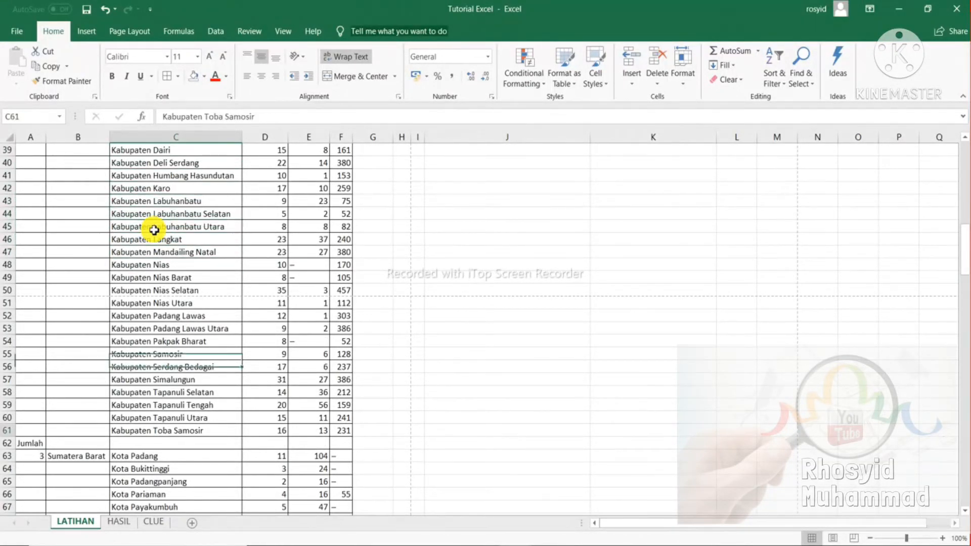
# Jump to the last row of column C, search the LATIHAN sheet for "karo", and close the search dialog.
pyautogui.hotkey('ctrl', 'Down')
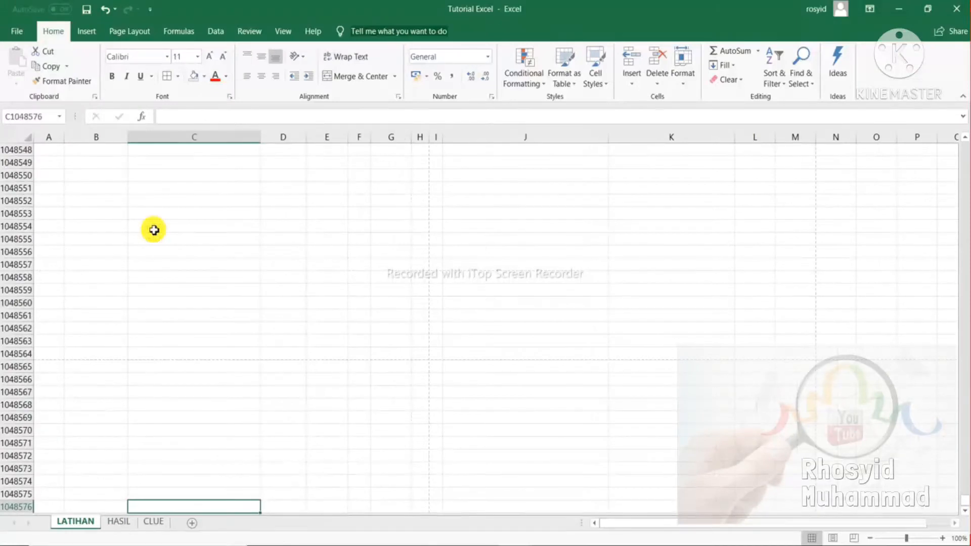
pyautogui.hotkey('ctrl', 'f')
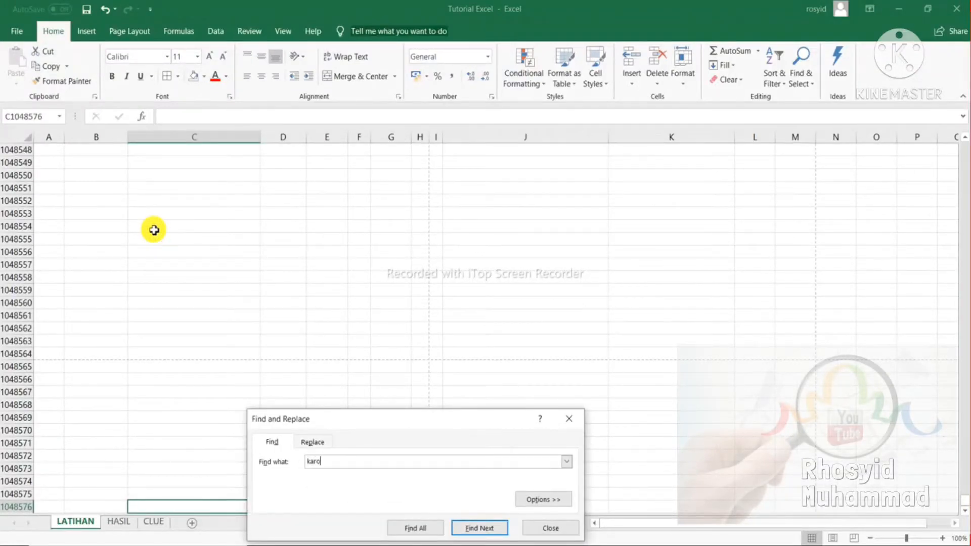
pyautogui.press('Return')
pyautogui.press('Escape')
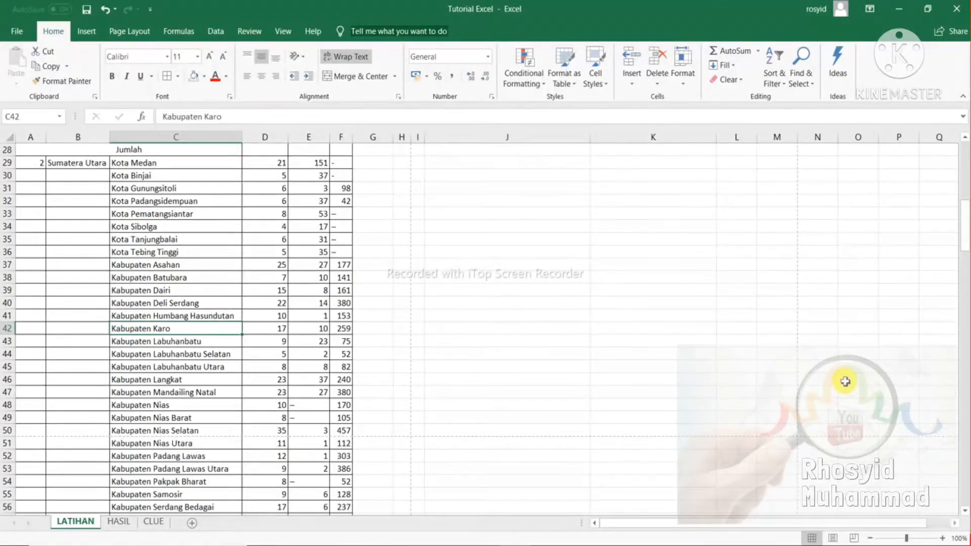
# Return the sheet to its first rows, then bring up the Snipping Tool window and the NAS folder window.
pyautogui.moveTo(962, 238); pyautogui.dragTo(961, 130)
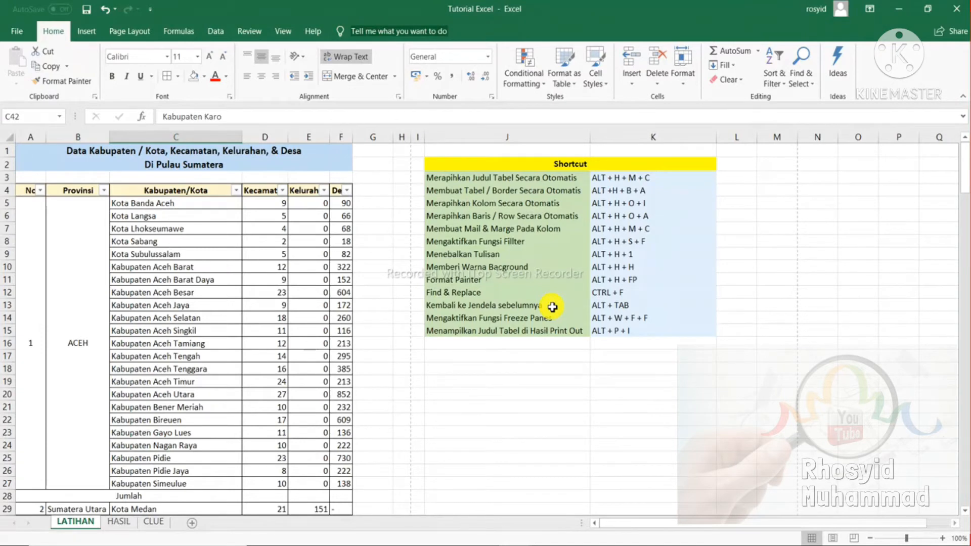
pyautogui.click(510, 544)
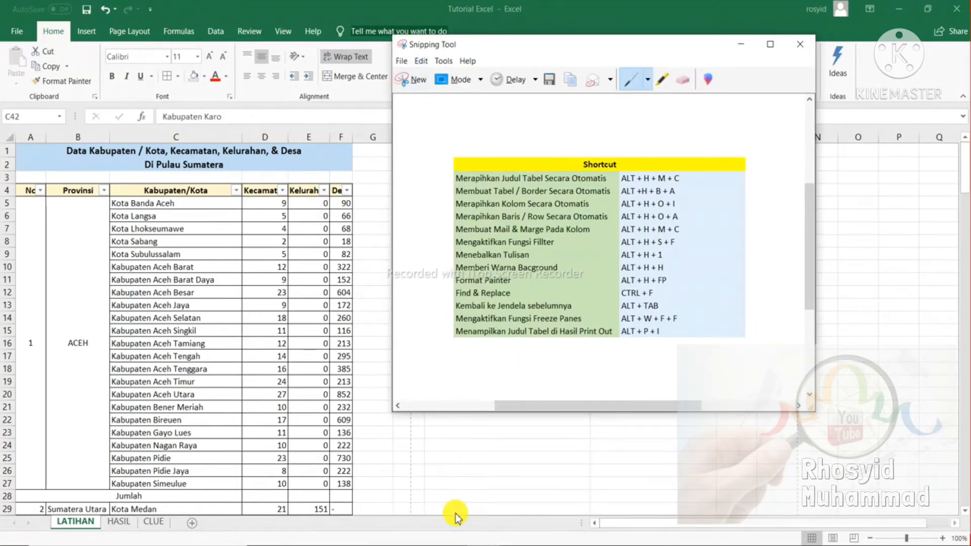
pyautogui.click(427, 545)
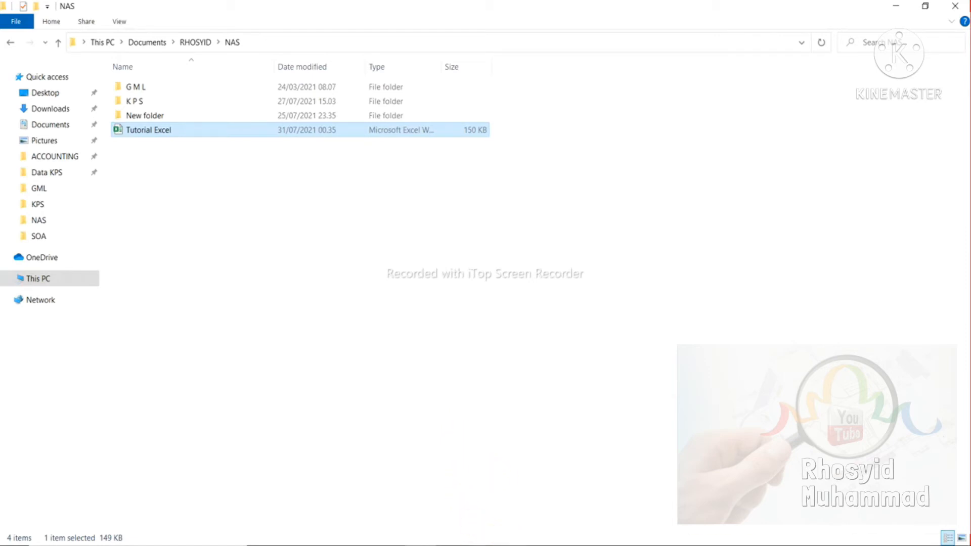
pyautogui.moveTo(477, 538)
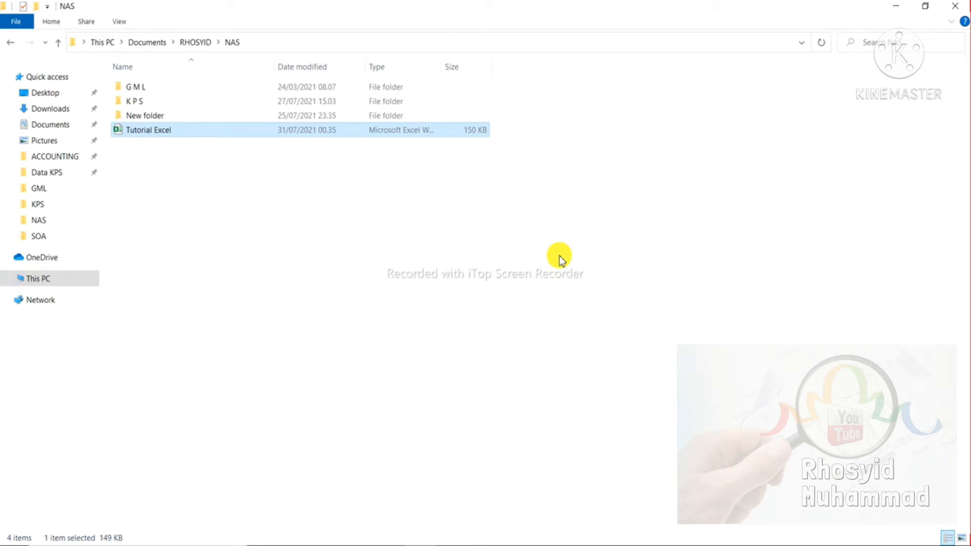
# Cycle forwards and backwards through the open windows and switch from the NAS folder to the Tutorial Excel workbook.
pyautogui.hotkey('alt', 'Tab')
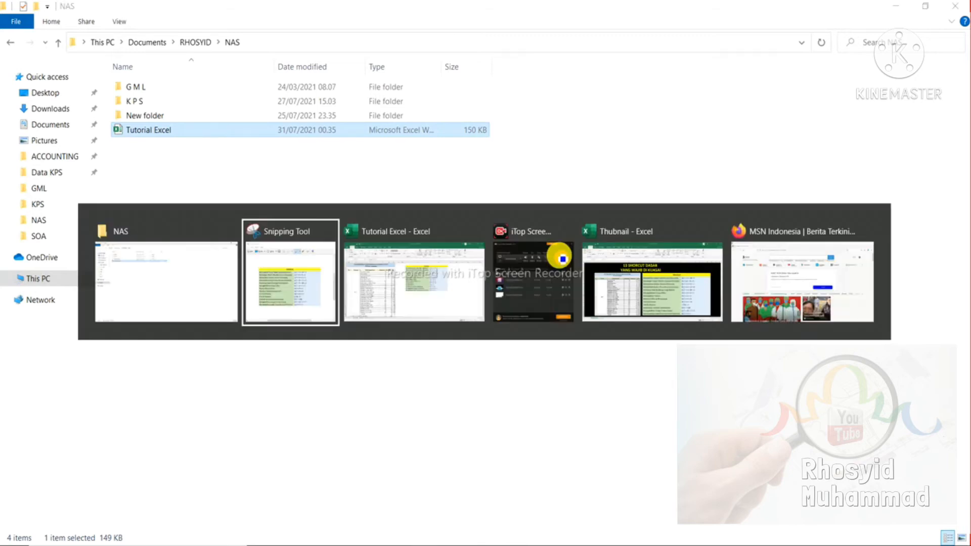
pyautogui.hotkey('alt', 'Tab')
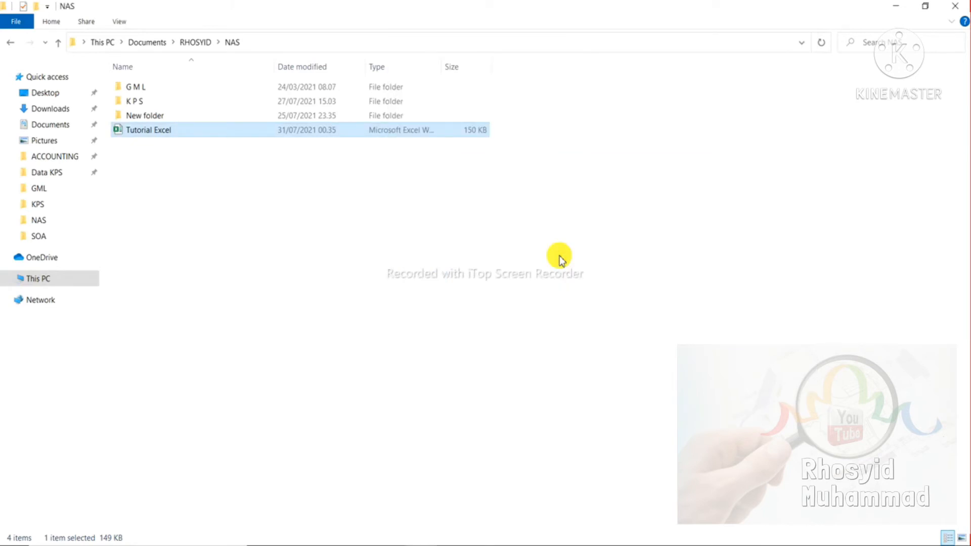
pyautogui.hotkey('alt', 'Tab')
pyautogui.press('Tab')
pyautogui.press('Tab')
pyautogui.press('Tab')
pyautogui.press('Tab')
pyautogui.press('Tab')
pyautogui.press('Tab')
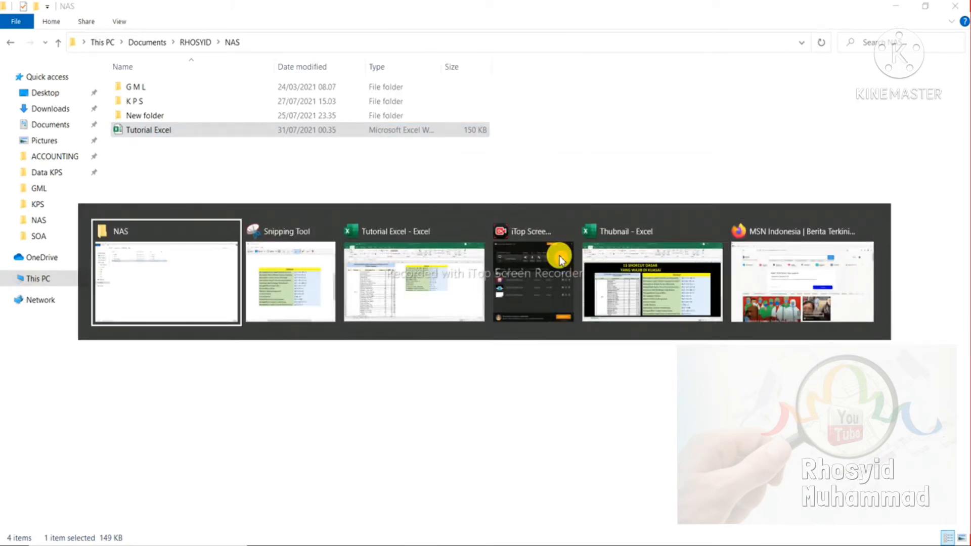
pyautogui.hotkey('shift', 'Tab')
pyautogui.hotkey('shift', 'Tab')
pyautogui.hotkey('shift', 'Tab')
pyautogui.hotkey('shift', 'Tab')
pyautogui.hotkey('shift', 'Tab')
pyautogui.press('Tab')
pyautogui.press('Tab')
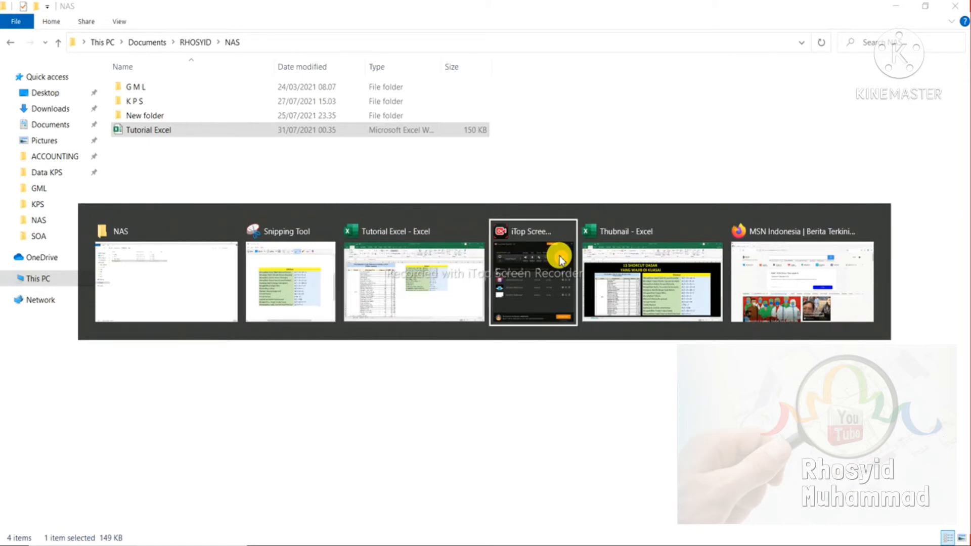
pyautogui.press('Tab')
pyautogui.press('Tab')
pyautogui.hotkey('shift', 'Tab')
pyautogui.hotkey('shift', 'Tab')
pyautogui.hotkey('shift', 'Tab')
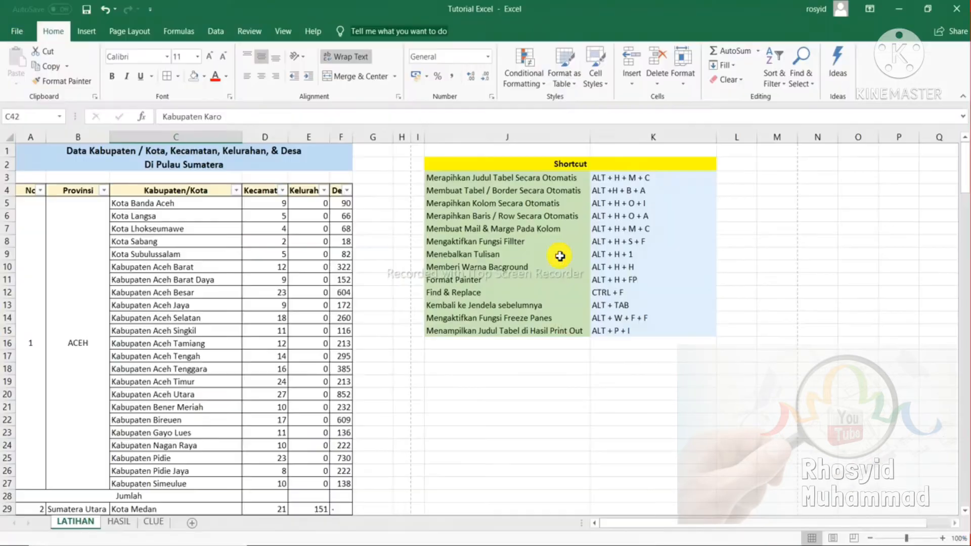
# Cycle through the open windows and switch to the Thubnail workbook.
pyautogui.hotkey('alt', 'Tab')
pyautogui.press('Tab')
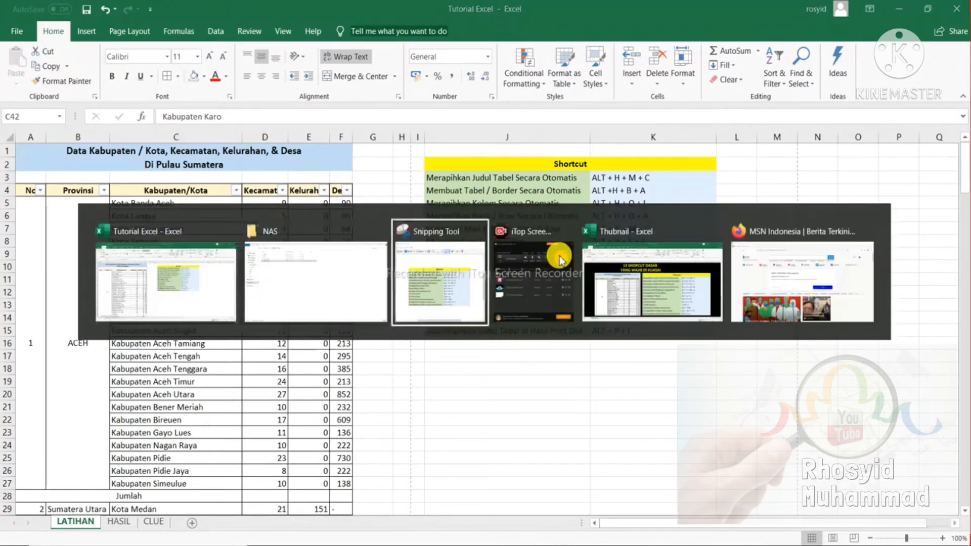
pyautogui.hotkey('shift', 'Tab')
pyautogui.hotkey('shift', 'Tab')
pyautogui.hotkey('alt', 'Tab')
pyautogui.press('Tab')
pyautogui.press('Tab')
pyautogui.press('Tab')
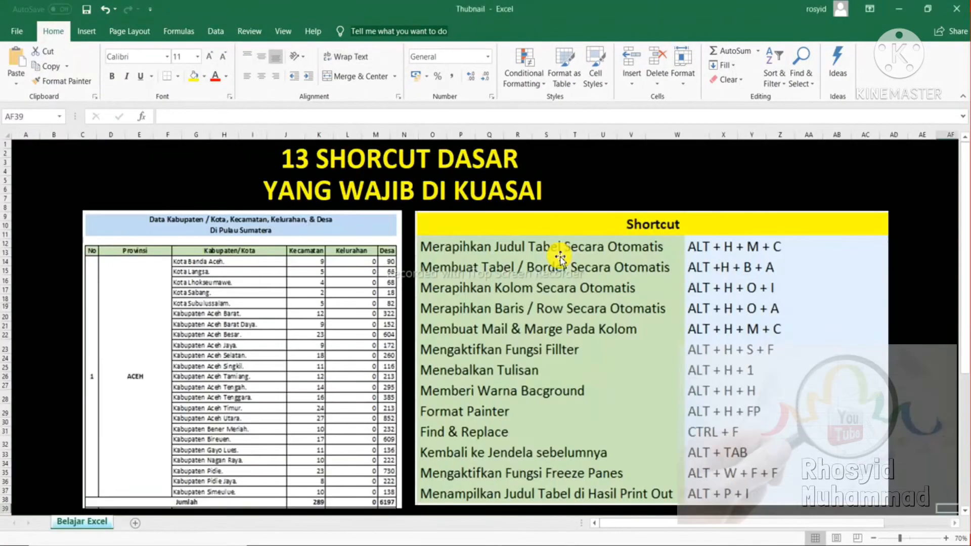
# Switch from the Thubnail workbook back to the Tutorial Excel workbook.
pyautogui.hotkey('alt', 'Tab')
pyautogui.press('Tab')
pyautogui.press('Tab')
pyautogui.press('Tab')
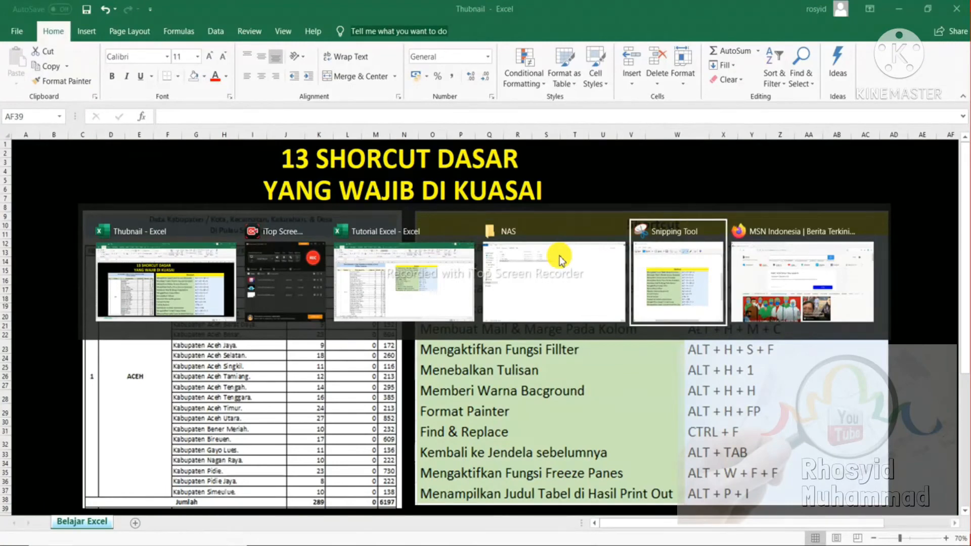
pyautogui.hotkey('shift', 'Tab')
pyautogui.hotkey('shift', 'Tab')
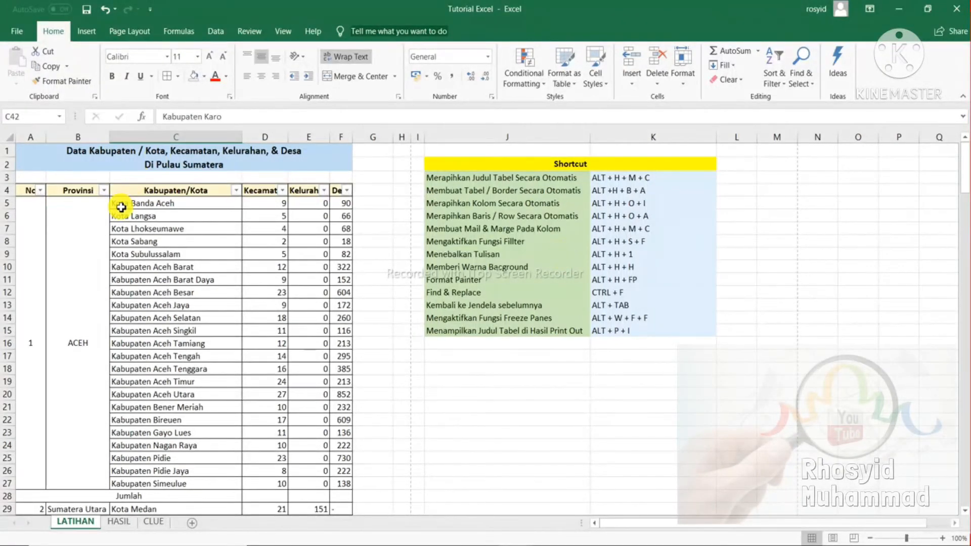
# Move down the Kabupaten/Kota column from Kota Sabang through the Sumatera Barat and Riau rows to review the long table.
pyautogui.click(138, 240)
pyautogui.press('Down')
pyautogui.press('Down')
pyautogui.press('Down')
pyautogui.press('Down')
pyautogui.press('Down')
pyautogui.press('Down')
pyautogui.press('Down')
pyautogui.press('Down')
pyautogui.press('Down')
pyautogui.press('Down')
pyautogui.press('Down')
pyautogui.press('Down')
pyautogui.press('Down')
pyautogui.press('Down')
pyautogui.press('Down')
pyautogui.press('Down')
pyautogui.press('Down')
pyautogui.press('Down')
pyautogui.press('Down')
pyautogui.press('Down')
pyautogui.press('Down')
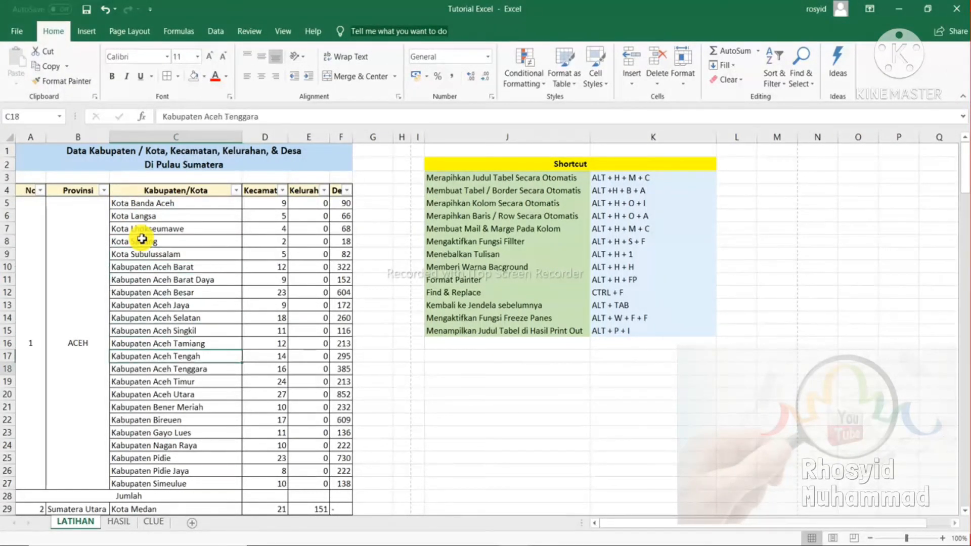
pyautogui.press('Down')
pyautogui.press('Down')
pyautogui.press('Down')
pyautogui.press('Down')
pyautogui.press('Down')
pyautogui.press('Down')
pyautogui.press('Down')
pyautogui.press('Down')
pyautogui.press('Down')
pyautogui.press('Down')
pyautogui.press('Down')
pyautogui.press('Down')
pyautogui.press('Down')
pyautogui.press('Down')
pyautogui.press('Down')
pyautogui.press('Down')
pyautogui.press('Down')
pyautogui.press('Down')
pyautogui.press('Down')
pyautogui.press('Down')
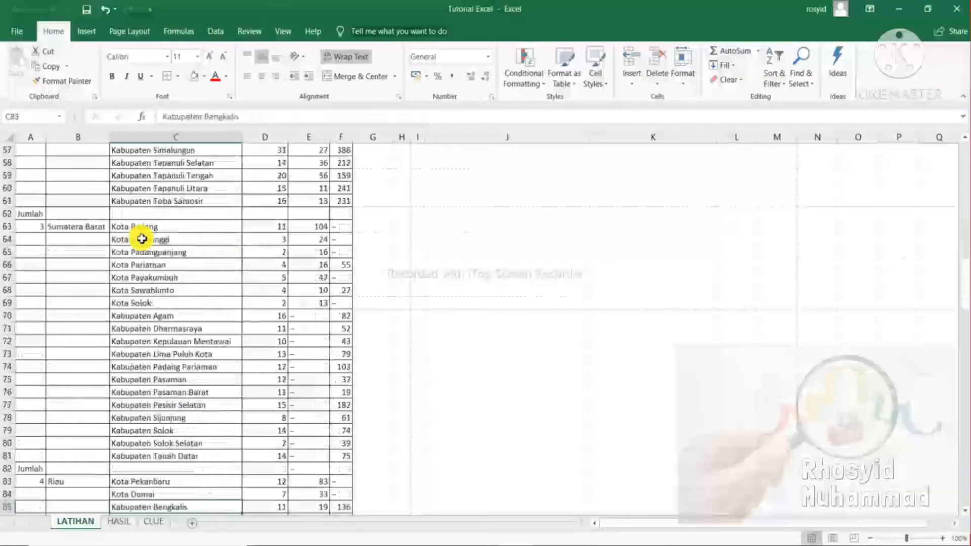
# Go back up the Kabupaten/Kota column from the Bengkulu rows to the table title in row 1.
pyautogui.press('Up')
pyautogui.press('Up')
pyautogui.press('Up')
pyautogui.press('Up')
pyautogui.press('Up')
pyautogui.press('Up')
pyautogui.press('Up')
pyautogui.press('Up')
pyautogui.press('Up')
pyautogui.press('Up')
pyautogui.press('Up')
pyautogui.press('Up')
pyautogui.press('Up')
pyautogui.press('Up')
pyautogui.press('Up')
pyautogui.press('Up')
pyautogui.press('Up')
pyautogui.press('Up')
pyautogui.press('Up')
pyautogui.press('Up')
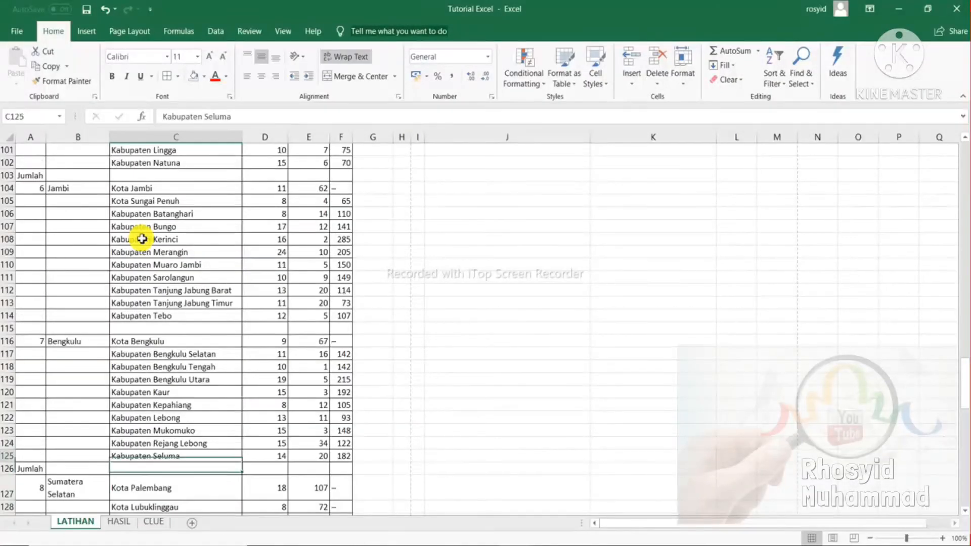
pyautogui.press('Up')
pyautogui.press('Up')
pyautogui.press('Up')
pyautogui.press('Up')
pyautogui.press('Up')
pyautogui.press('Up')
pyautogui.press('Up')
pyautogui.press('Up')
pyautogui.press('Up')
pyautogui.press('Up')
pyautogui.press('Up')
pyautogui.press('Up')
pyautogui.press('Up')
pyautogui.press('Up')
pyautogui.press('Up')
pyautogui.press('Up')
pyautogui.press('Up')
pyautogui.press('Up')
pyautogui.press('Up')
pyautogui.press('Up')
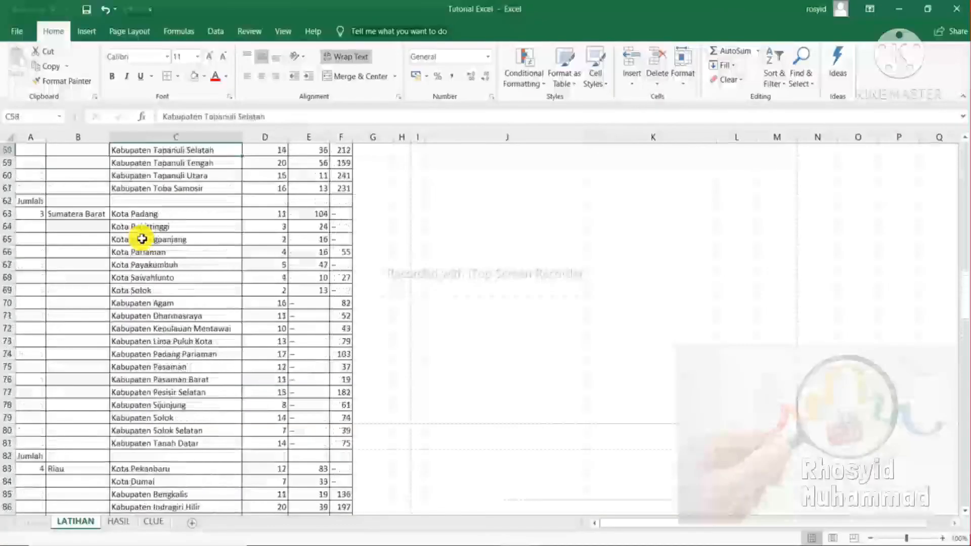
pyautogui.press('Up')
pyautogui.press('Up')
pyautogui.press('Up')
pyautogui.press('Up')
pyautogui.press('Up')
pyautogui.press('Up')
pyautogui.press('Up')
pyautogui.press('Up')
pyautogui.press('Up')
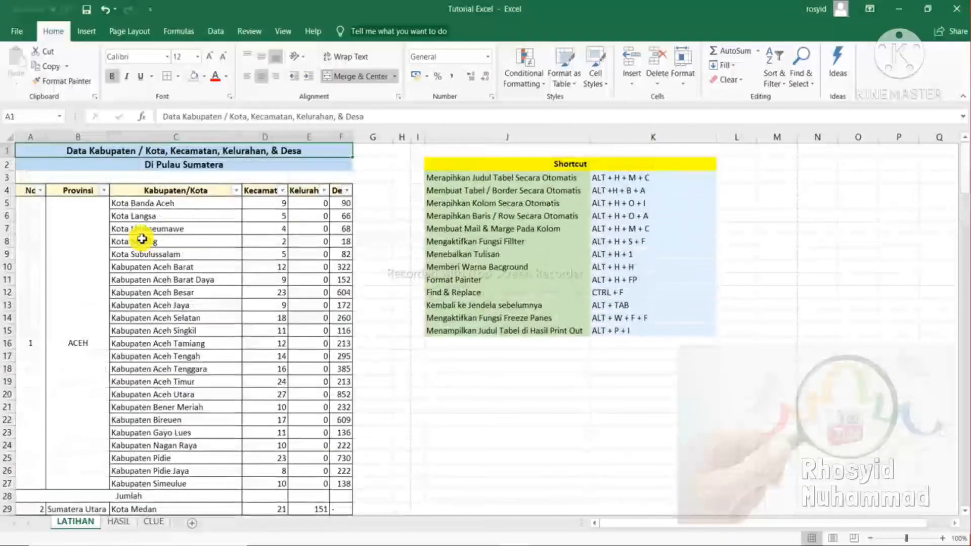
# Step through the first Aceh entries and highlight the title and header block in rows 1 to 4.
pyautogui.press('Down')
pyautogui.press('Down')
pyautogui.press('Down')
pyautogui.press('Down')
pyautogui.press('Down')
pyautogui.press('Down')
pyautogui.press('Down')
pyautogui.press('Down')
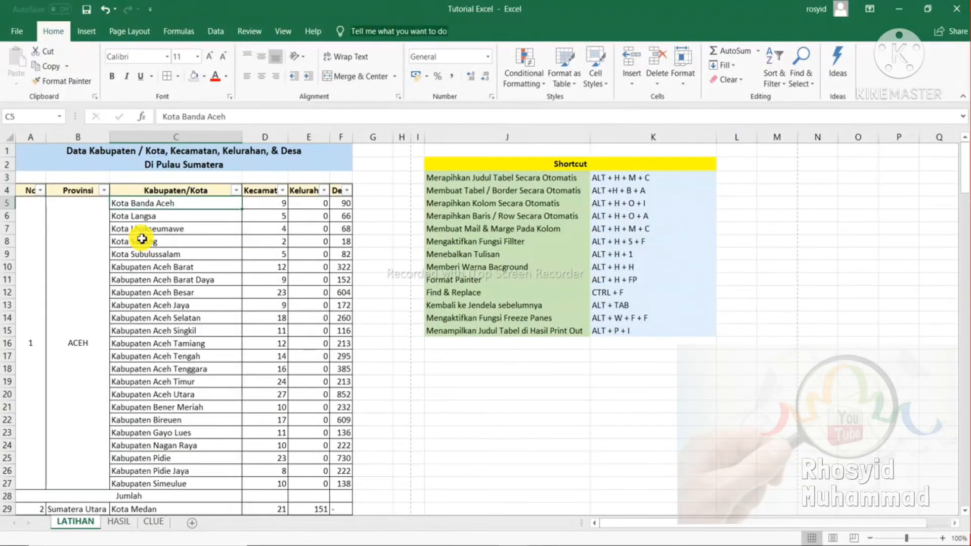
pyautogui.press('Down')
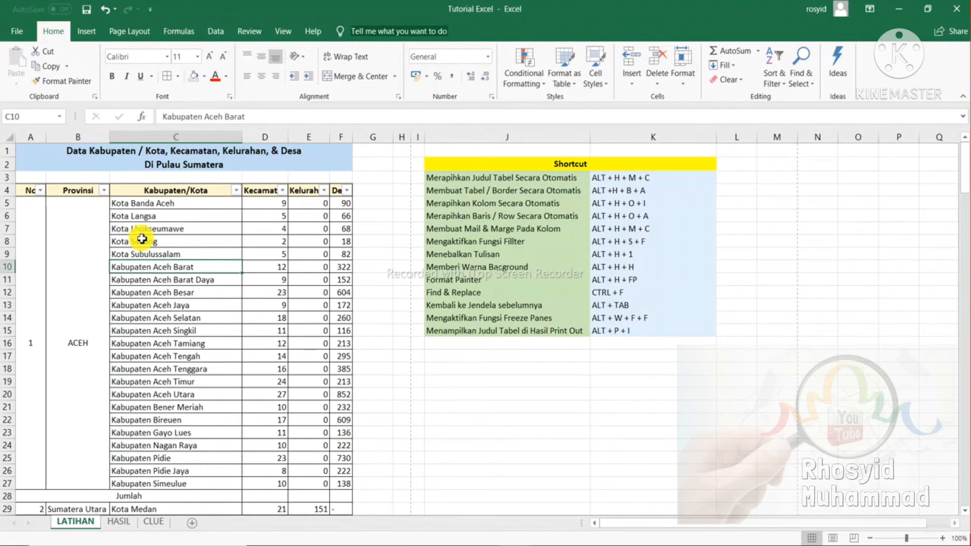
pyautogui.press('Down')
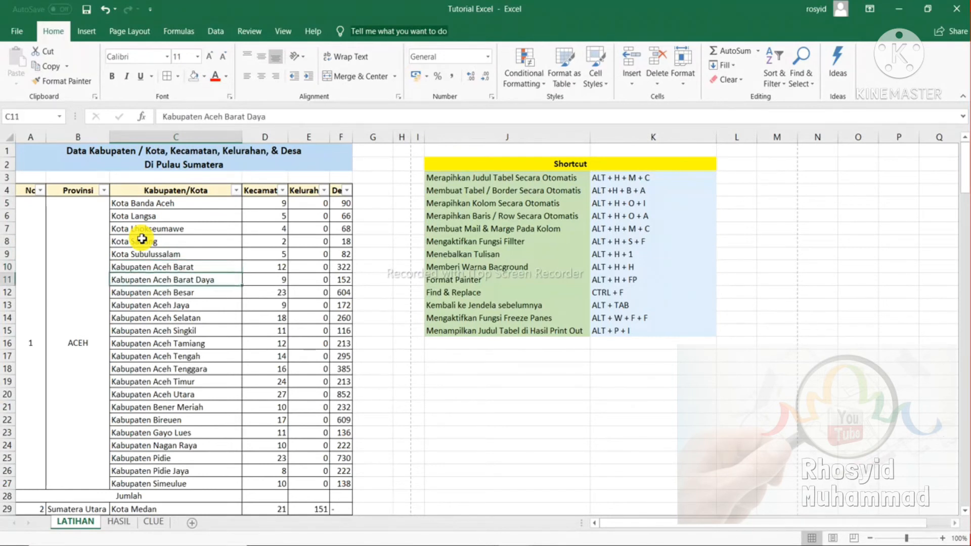
pyautogui.press('Up')
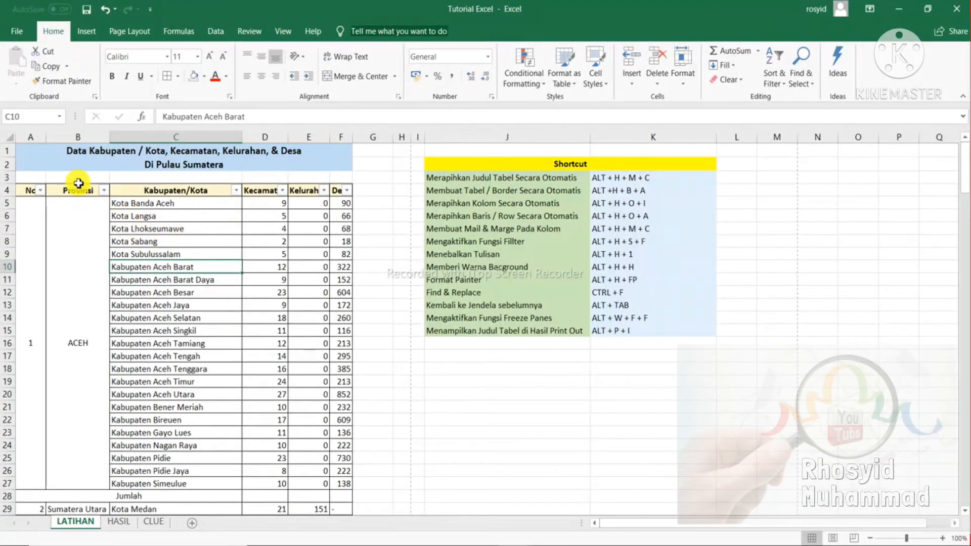
pyautogui.moveTo(22, 146); pyautogui.dragTo(22, 189)
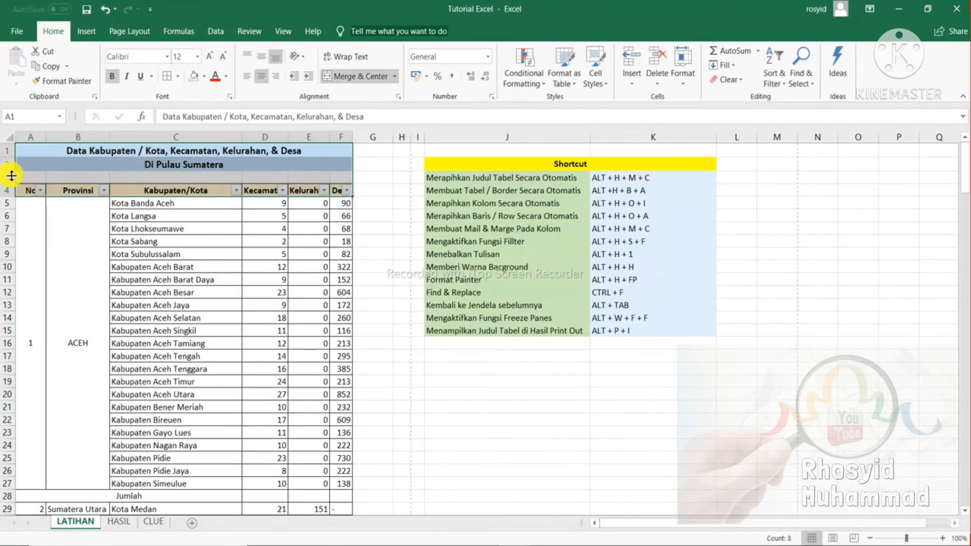
pyautogui.click(182, 241)
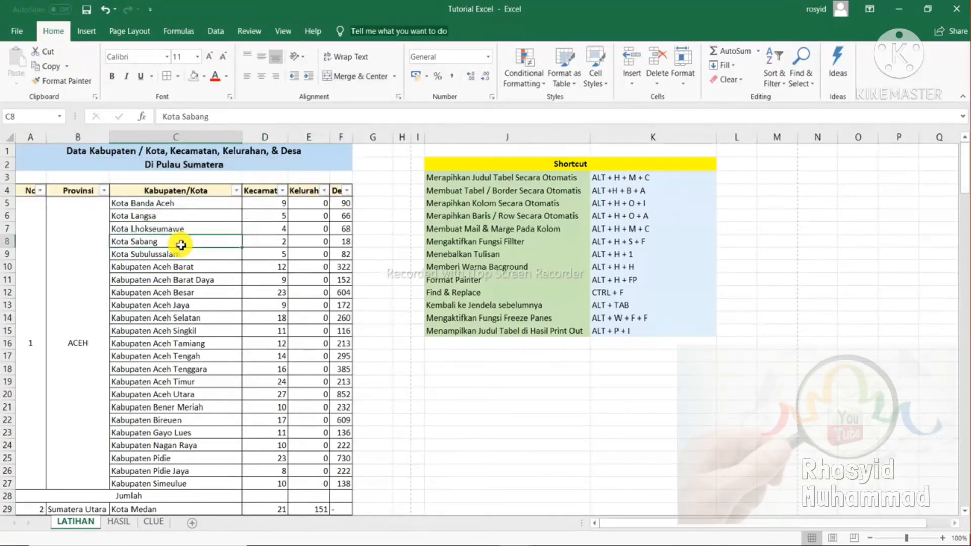
# Move down the Aceh entries from Kota Sabang to Kabupaten Aceh Utara and back up to the table title.
pyautogui.press('Down')
pyautogui.press('Down')
pyautogui.press('Down')
pyautogui.press('Down')
pyautogui.press('Down')
pyautogui.press('Down')
pyautogui.press('Down')
pyautogui.press('Down')
pyautogui.press('Down')
pyautogui.press('Down')
pyautogui.press('Down')
pyautogui.press('Down')
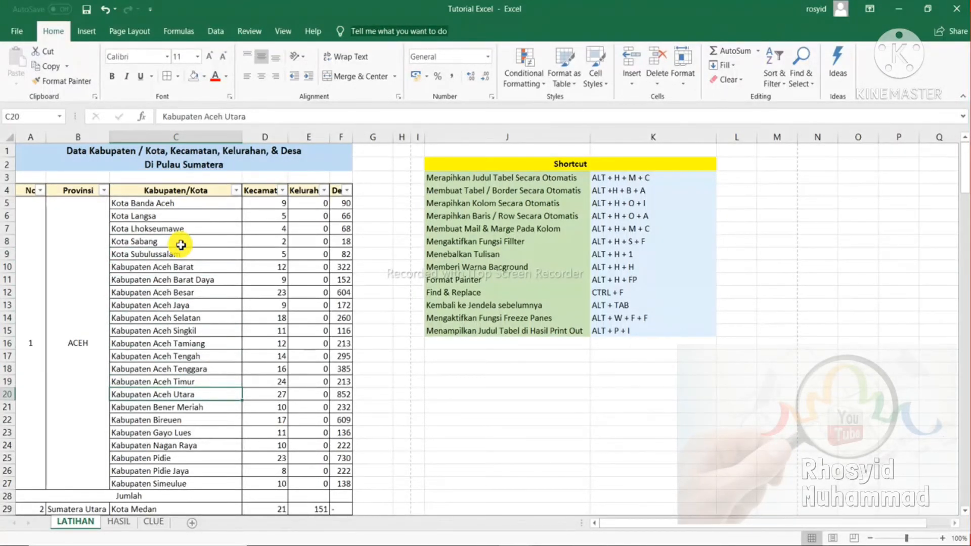
pyautogui.press('Up')
pyautogui.press('Up')
pyautogui.press('Up')
pyautogui.press('Up')
pyautogui.press('Up')
pyautogui.press('Up')
pyautogui.press('Up')
pyautogui.press('Up')
pyautogui.press('Up')
pyautogui.press('Up')
pyautogui.press('Up')
pyautogui.press('Up')
pyautogui.press('Up')
pyautogui.press('Up')
pyautogui.press('Up')
pyautogui.press('Up')
pyautogui.press('Up')
pyautogui.press('Up')
pyautogui.press('Up')
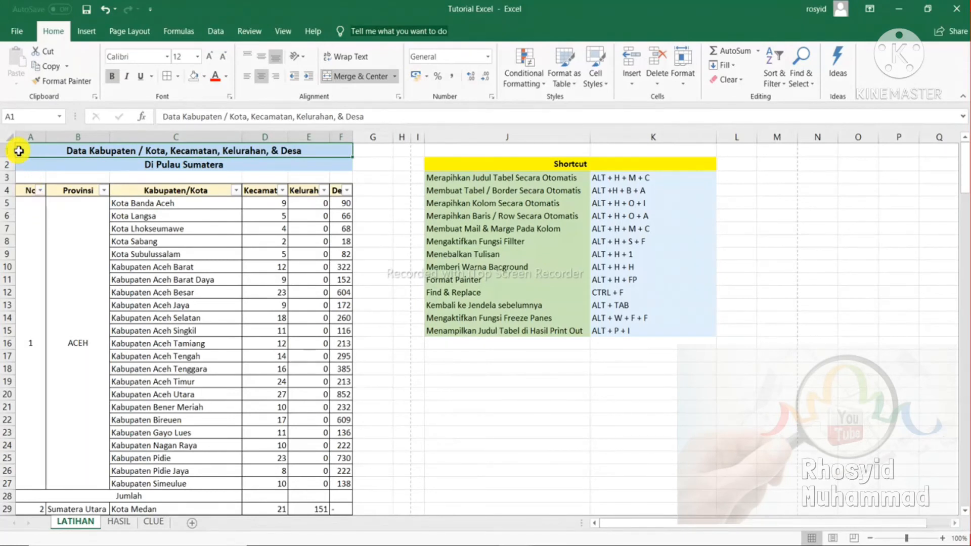
# Freeze the title and header rows 1 to 4 by applying Freeze Panes with the whole of row 5 selected.
pyautogui.moveTo(20, 153); pyautogui.dragTo(34, 188)
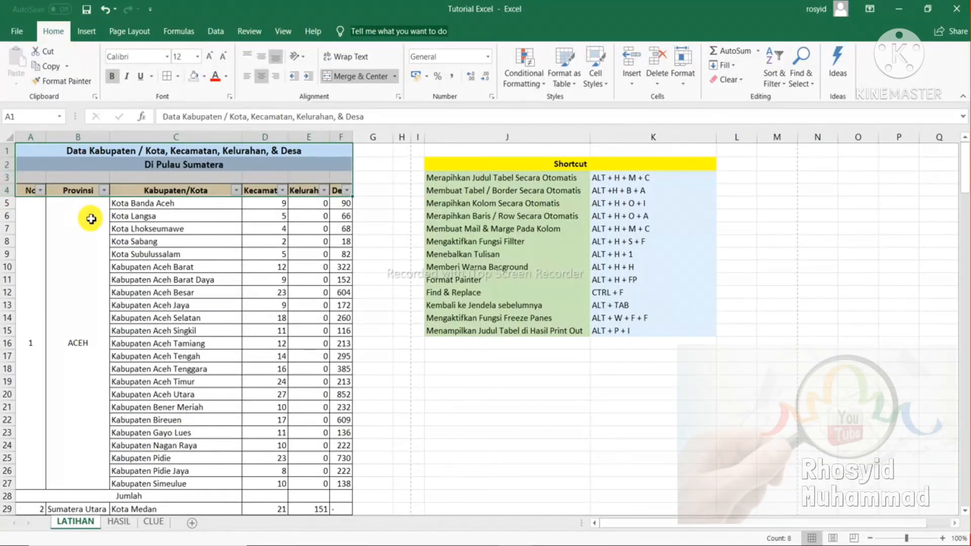
pyautogui.click(2, 205)
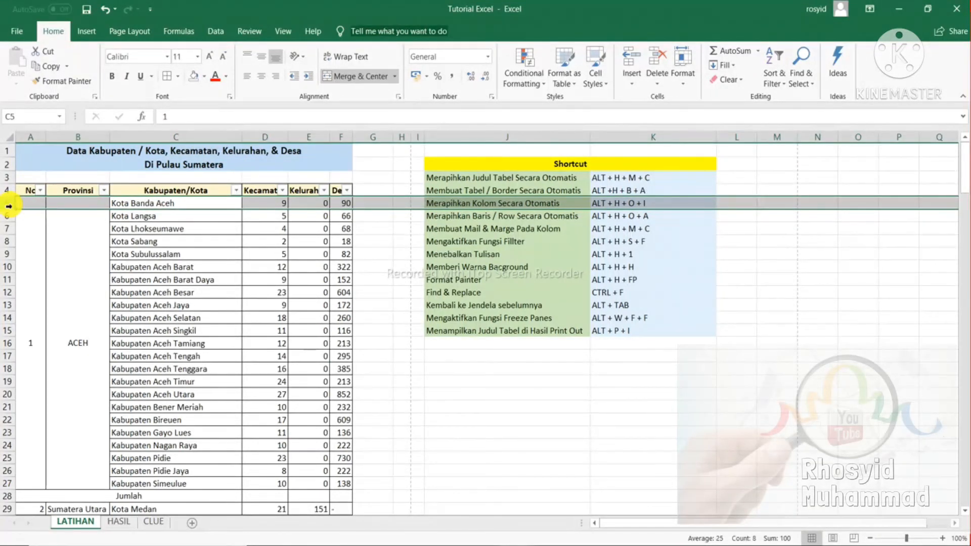
pyautogui.press('alt')
pyautogui.press('w')
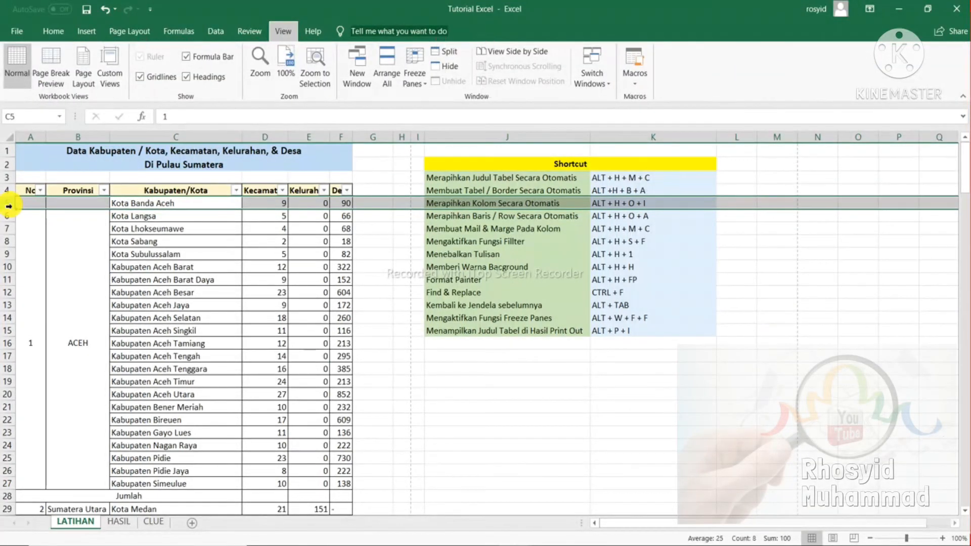
pyautogui.press('f')
pyautogui.press('f')
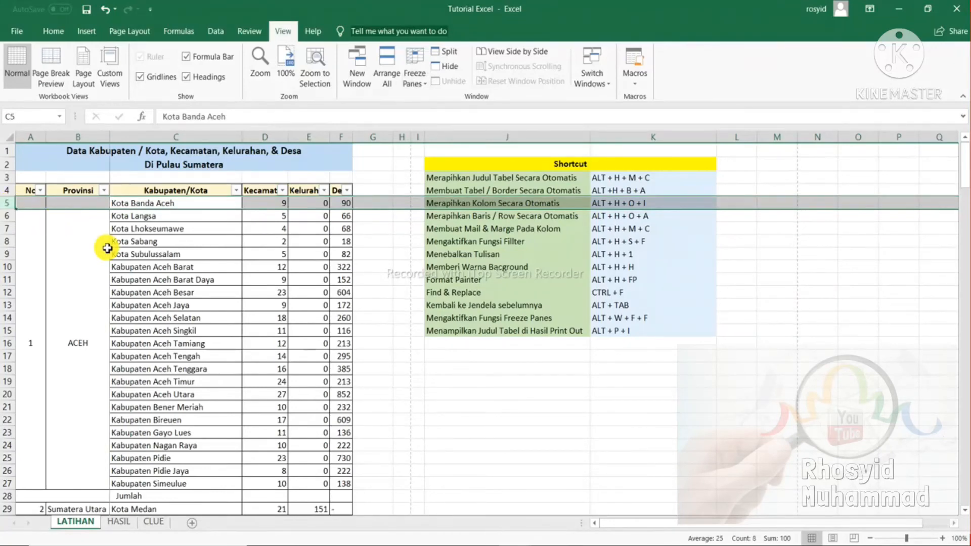
# Move down the Kabupaten/Kota column past the last Lampung rows to check the frozen title and header rows.
pyautogui.click(123, 253)
pyautogui.press('Down')
pyautogui.press('Down')
pyautogui.press('Down')
pyautogui.press('Down')
pyautogui.press('Down')
pyautogui.press('Down')
pyautogui.press('Down')
pyautogui.press('Down')
pyautogui.press('Down')
pyautogui.press('Down')
pyautogui.press('Down')
pyautogui.press('Down')
pyautogui.press('Down')
pyautogui.press('Down')
pyautogui.press('Down')
pyautogui.press('Down')
pyautogui.press('Down')
pyautogui.press('Down')
pyautogui.press('Down')
pyautogui.press('Down')
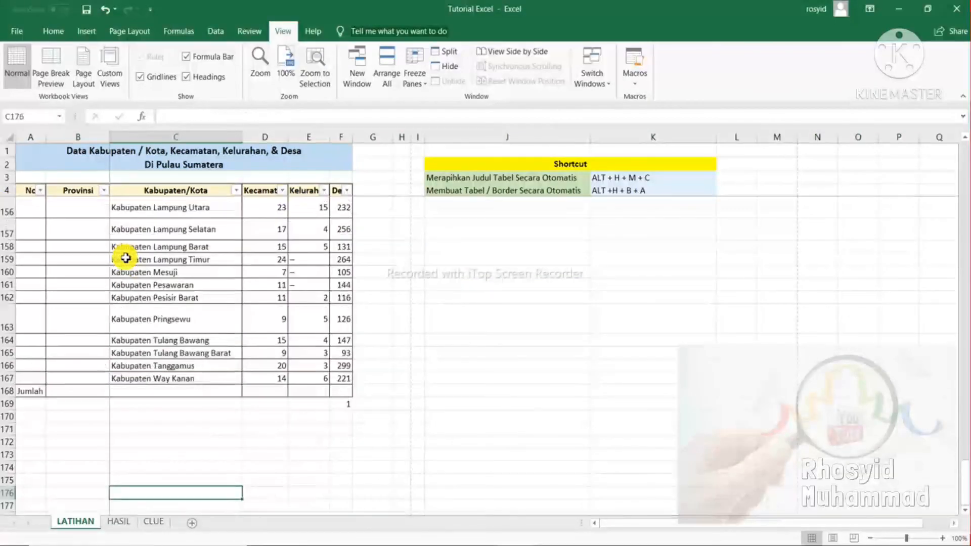
# Go back up the Kabupaten/Kota column from below the Lampung rows to the first Aceh rows.
pyautogui.press('Up')
pyautogui.press('Up')
pyautogui.press('Up')
pyautogui.press('Up')
pyautogui.press('Up')
pyautogui.press('Up')
pyautogui.press('Up')
pyautogui.press('Up')
pyautogui.press('Up')
pyautogui.press('Up')
pyautogui.press('Up')
pyautogui.press('Up')
pyautogui.press('Up')
pyautogui.press('Up')
pyautogui.press('Up')
pyautogui.press('Up')
pyautogui.press('Up')
pyautogui.press('Up')
pyautogui.press('Up')
pyautogui.press('Up')
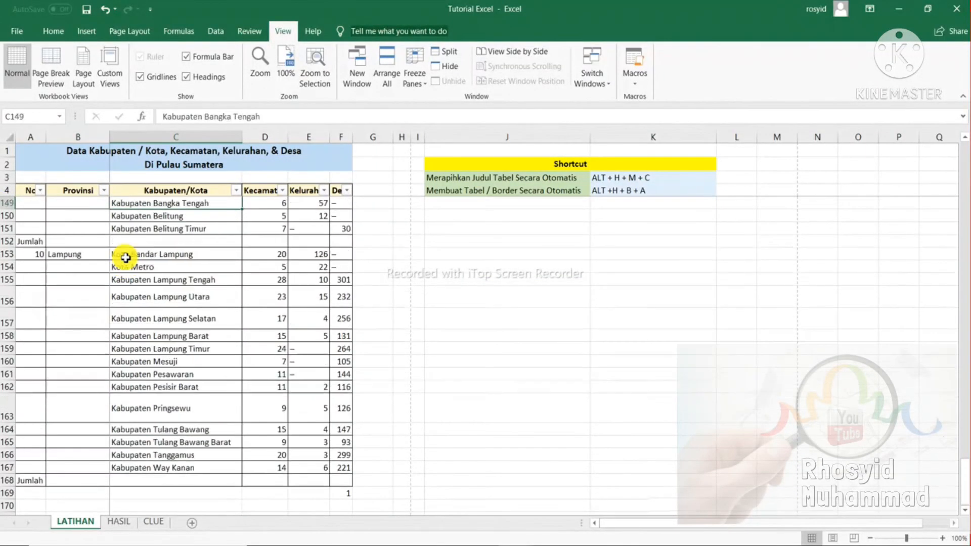
pyautogui.press('Up')
pyautogui.press('Up')
pyautogui.press('Up')
pyautogui.press('Up')
pyautogui.press('Up')
pyautogui.press('Up')
pyautogui.press('Up')
pyautogui.press('Up')
pyautogui.press('Up')
pyautogui.press('Up')
pyautogui.press('Up')
pyautogui.press('Up')
pyautogui.press('Up')
pyautogui.press('Up')
pyautogui.press('Up')
pyautogui.press('Up')
pyautogui.press('Up')
pyautogui.press('Up')
pyautogui.press('Up')
pyautogui.press('Up')
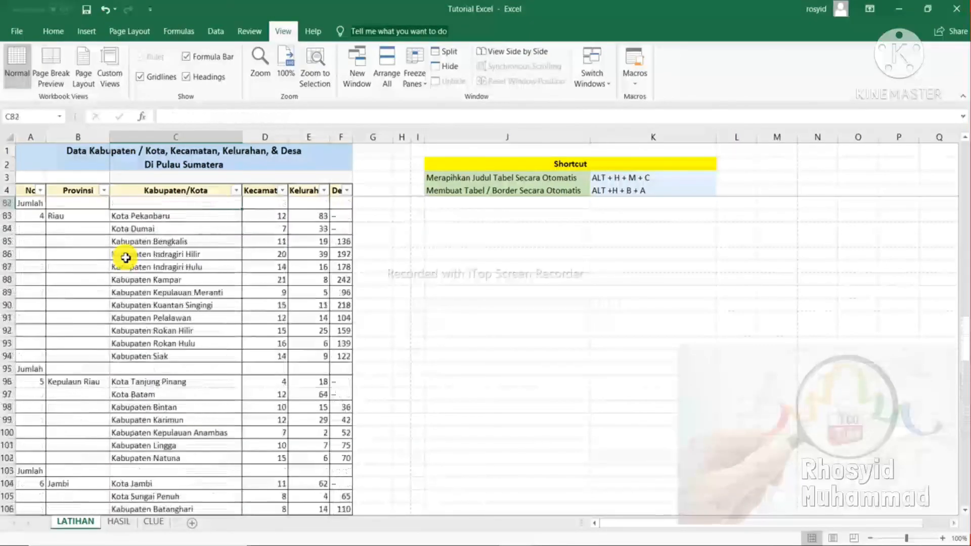
pyautogui.press('Up')
pyautogui.press('Up')
pyautogui.press('Up')
pyautogui.press('Up')
pyautogui.press('Up')
pyautogui.press('Up')
pyautogui.press('Up')
pyautogui.press('Up')
pyautogui.press('Up')
pyautogui.press('Up')
pyautogui.press('Up')
pyautogui.press('Up')
pyautogui.press('Up')
pyautogui.press('Up')
pyautogui.press('Up')
pyautogui.press('Up')
pyautogui.press('Up')
pyautogui.press('Up')
pyautogui.press('Up')
pyautogui.press('Up')
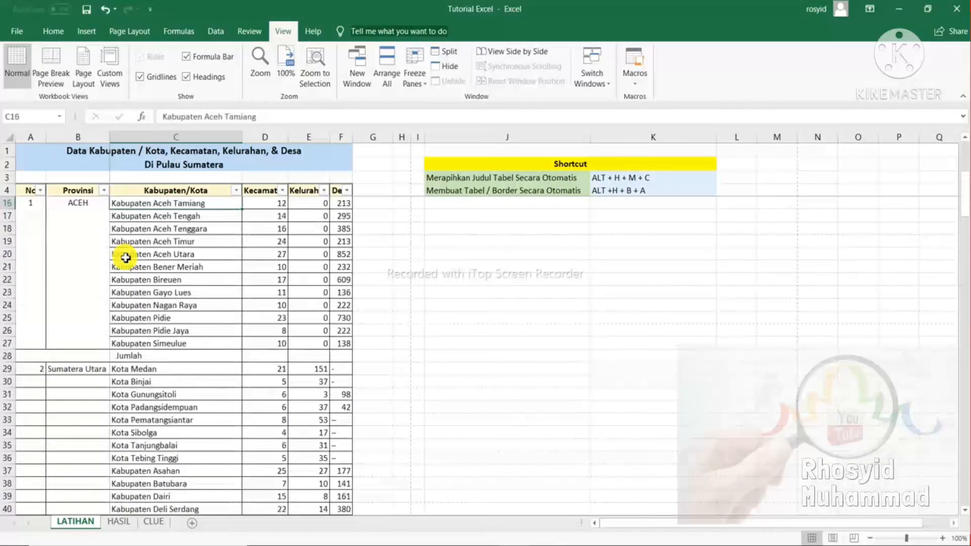
pyautogui.press('Up')
pyautogui.press('Up')
pyautogui.press('Up')
pyautogui.press('Up')
pyautogui.press('Up')
pyautogui.press('Up')
pyautogui.press('Up')
pyautogui.press('Up')
pyautogui.press('Up')
pyautogui.press('Up')
pyautogui.press('Up')
pyautogui.press('Up')
pyautogui.press('Up')
pyautogui.press('Up')
pyautogui.press('Up')
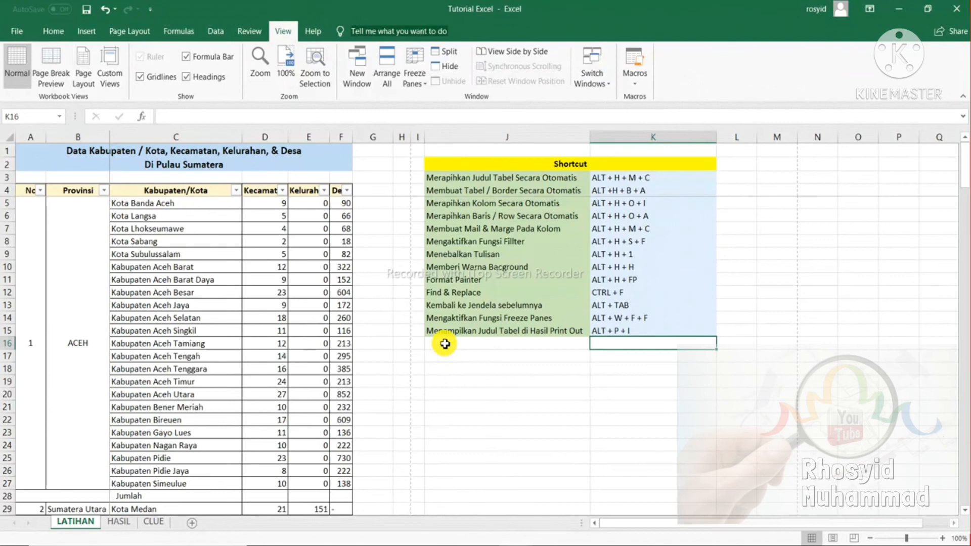
# Add the entry "ALT + =" in cell J16 below the last row of the Shortcut list.
pyautogui.click(444, 344)
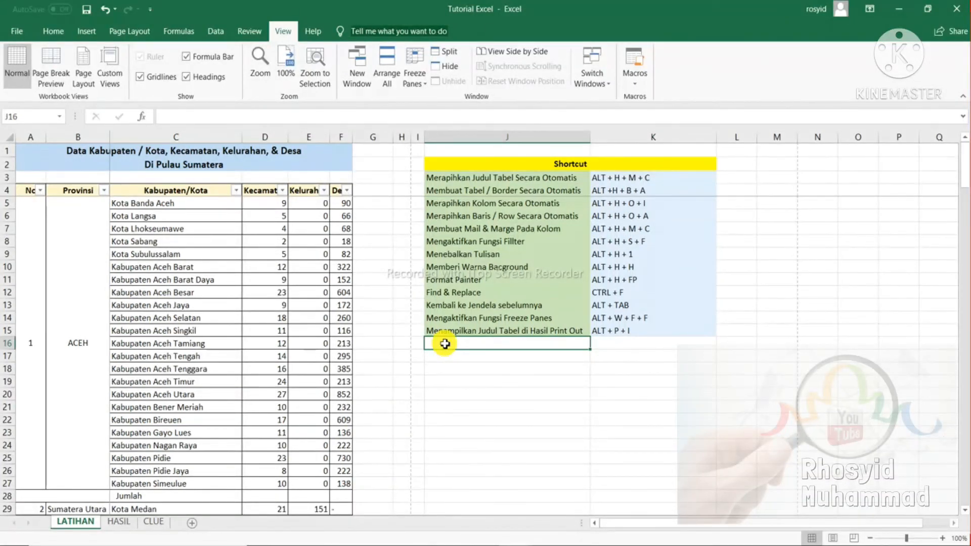
pyautogui.write('A')
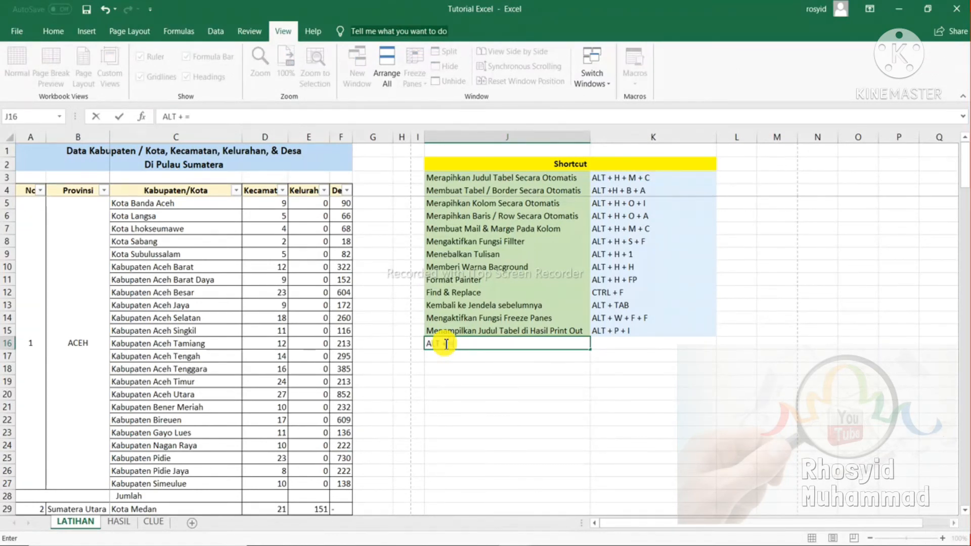
pyautogui.write('LT + =')
pyautogui.click(461, 397)
# Make the merged Jumlah label in row 28 bold with the same light yellow fill as the table header.
pyautogui.press('Left')
pyautogui.press('Left')
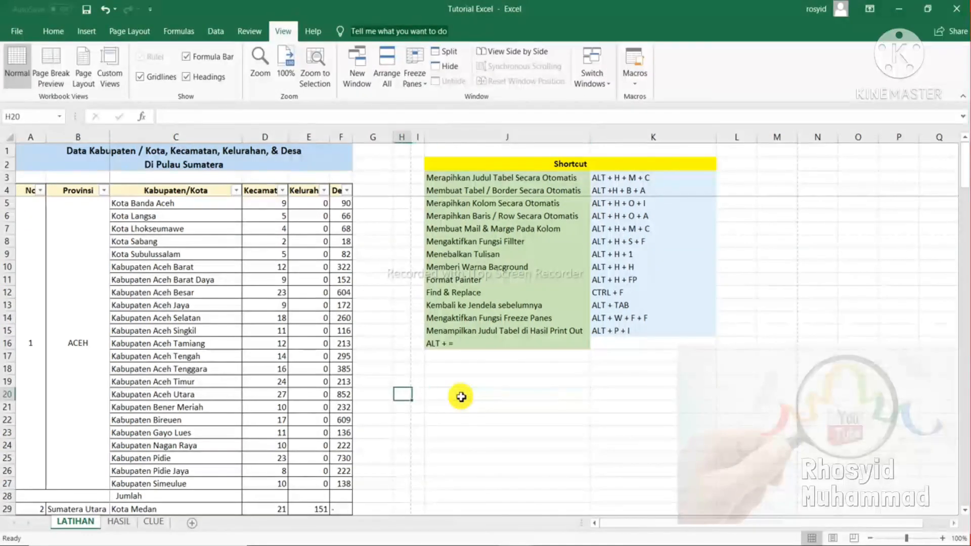
pyautogui.press('Left')
pyautogui.press('Left')
pyautogui.press('Left')
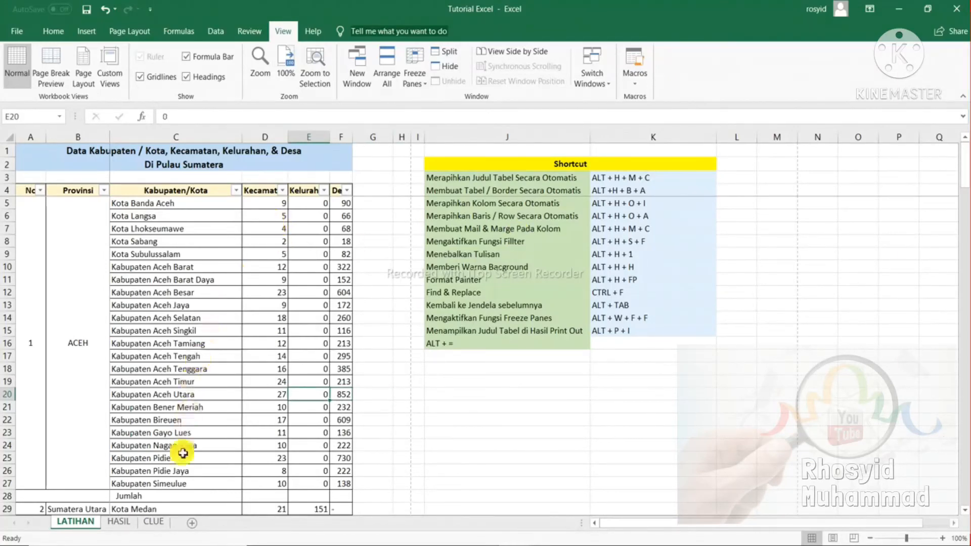
pyautogui.click(109, 500)
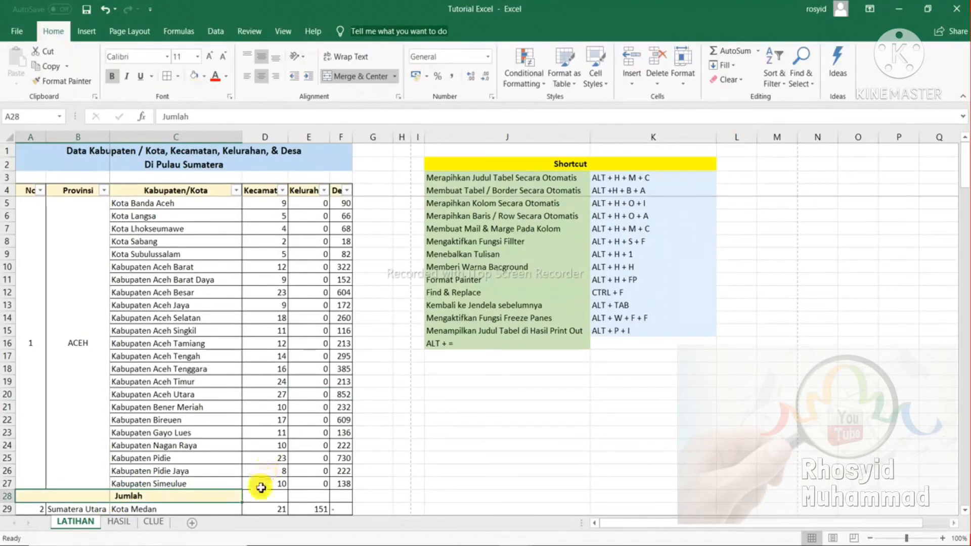
# Total the Aceh Kecamatan values in D28 with a manually entered SUM of D5:D27, and clear the formula again.
pyautogui.click(260, 495)
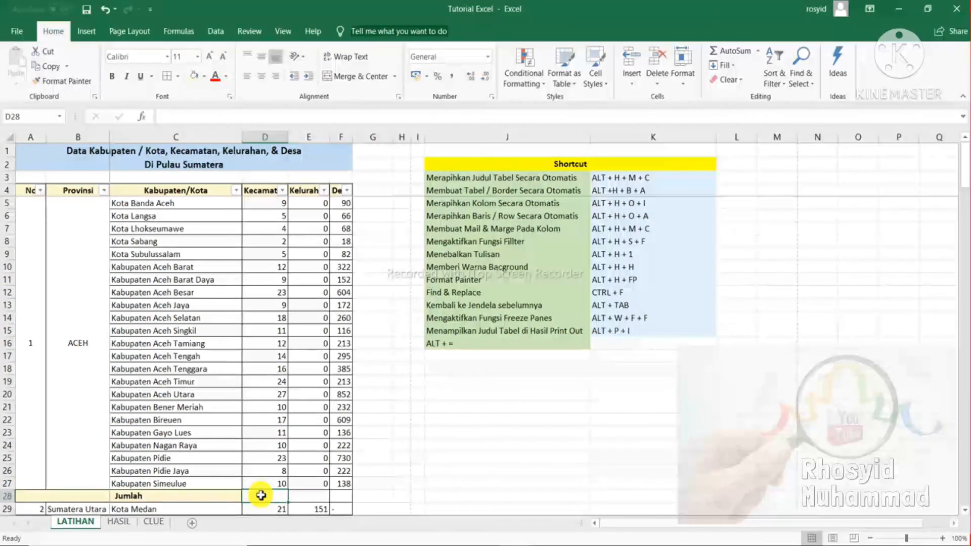
pyautogui.write('=sum(')
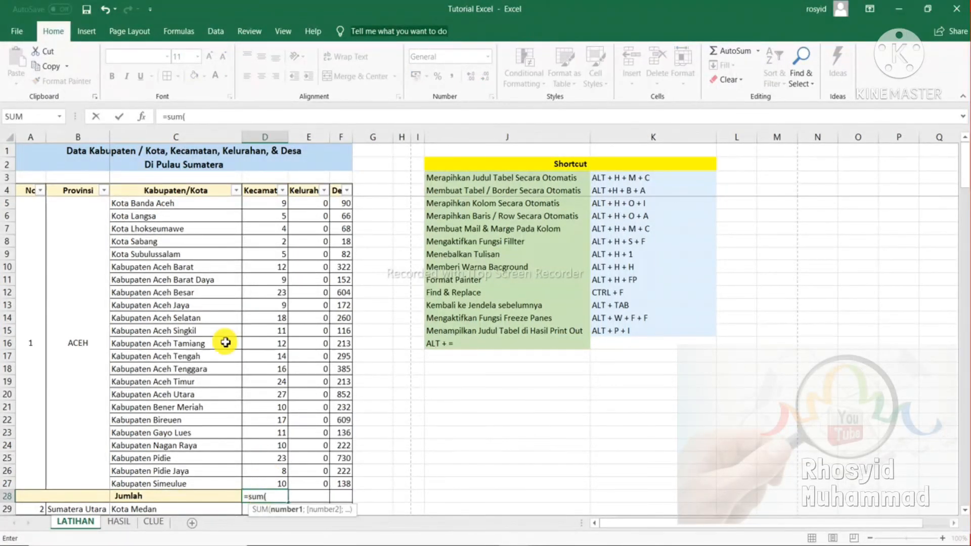
pyautogui.moveTo(281, 203); pyautogui.dragTo(266, 481)
pyautogui.press('Return')
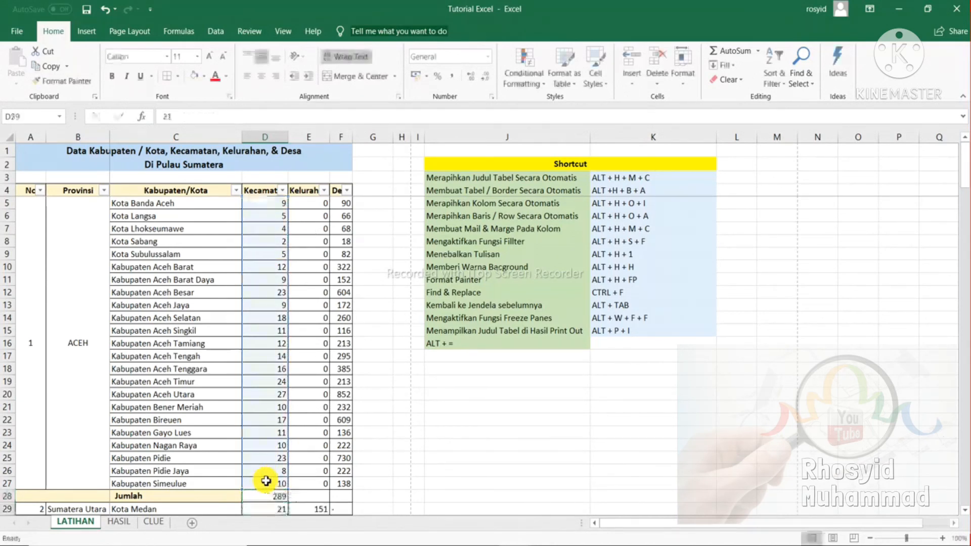
pyautogui.press('Up')
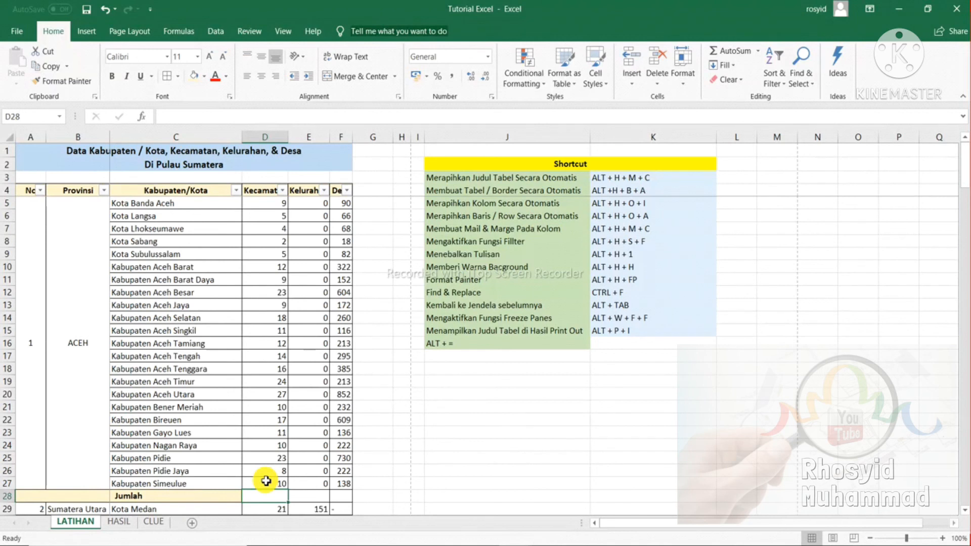
# Total the Aceh Kecamatan values in D28 by applying AutoSum to D5:D27.
pyautogui.hotkey('alt', '=')
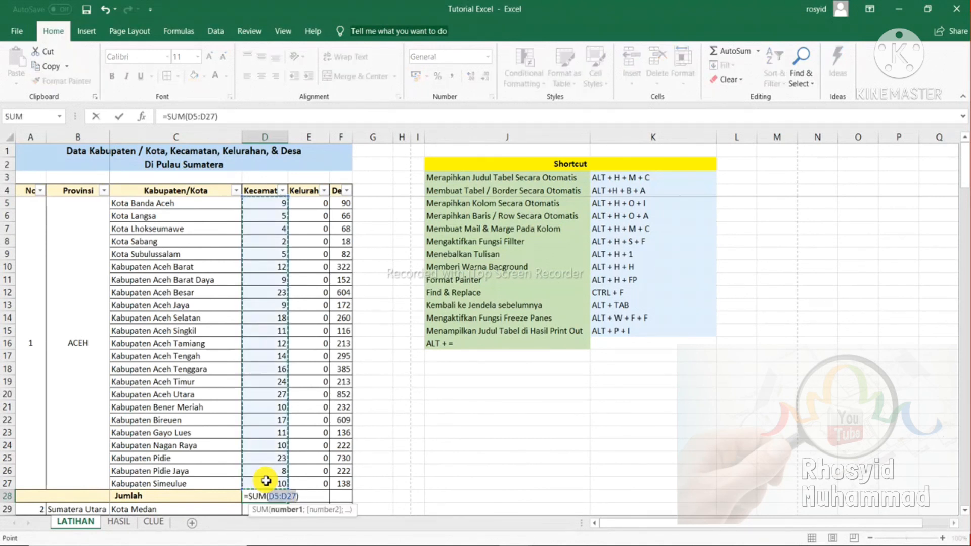
pyautogui.press('Return')
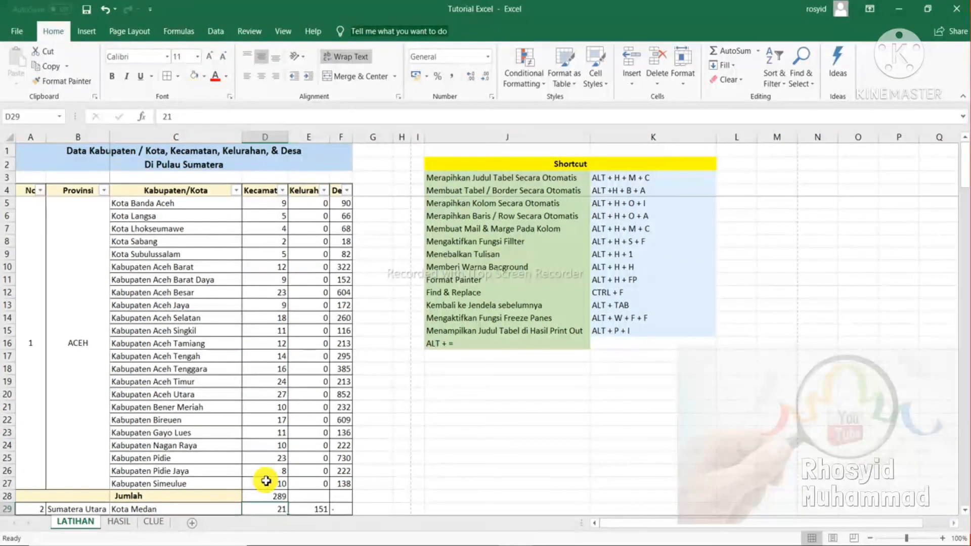
pyautogui.press('Up')
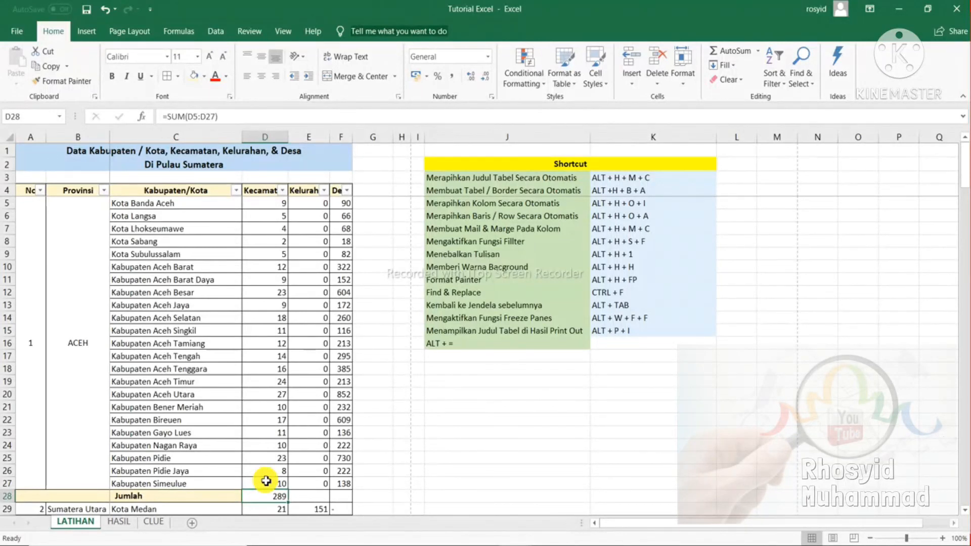
# Fill the Jumlah formula from D28 across the Kelurahan and Desa columns to F28.
pyautogui.moveTo(288, 503); pyautogui.dragTo(345, 498)
pyautogui.click(450, 479)
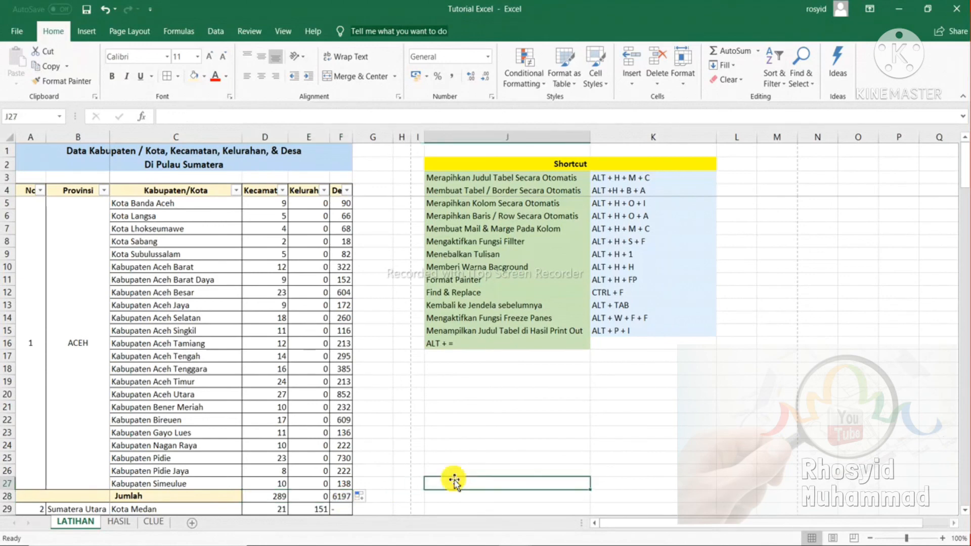
pyautogui.click(265, 499)
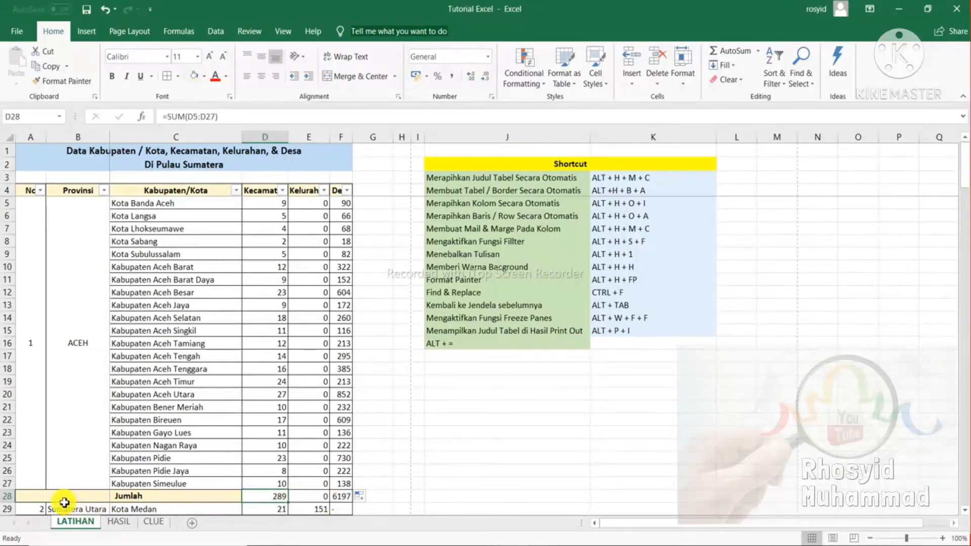
pyautogui.click(420, 458)
# Switch to the Thubnail workbook and view its title lines "13 SHORCUT DASAR" and "YANG WAJIB DI KUASAI".
pyautogui.moveTo(516, 544)
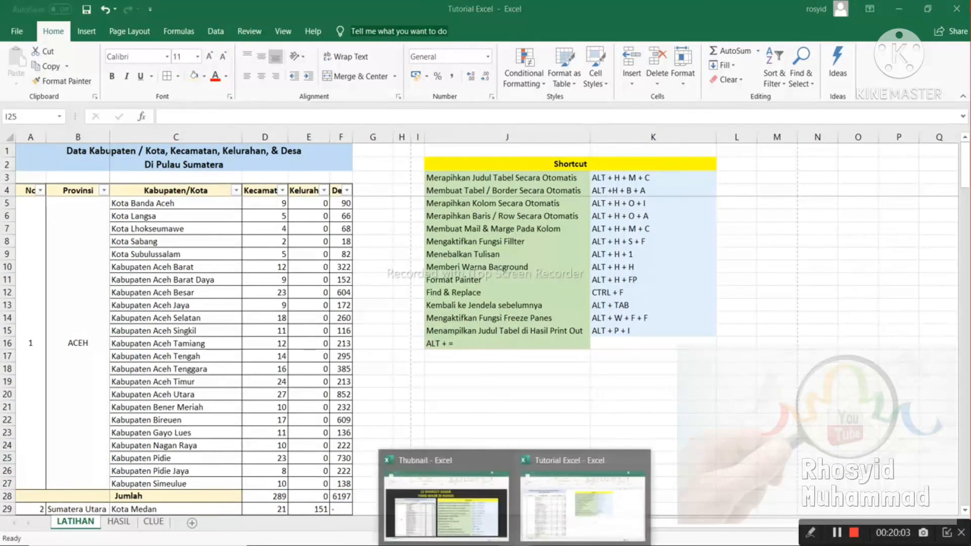
pyautogui.click(480, 513)
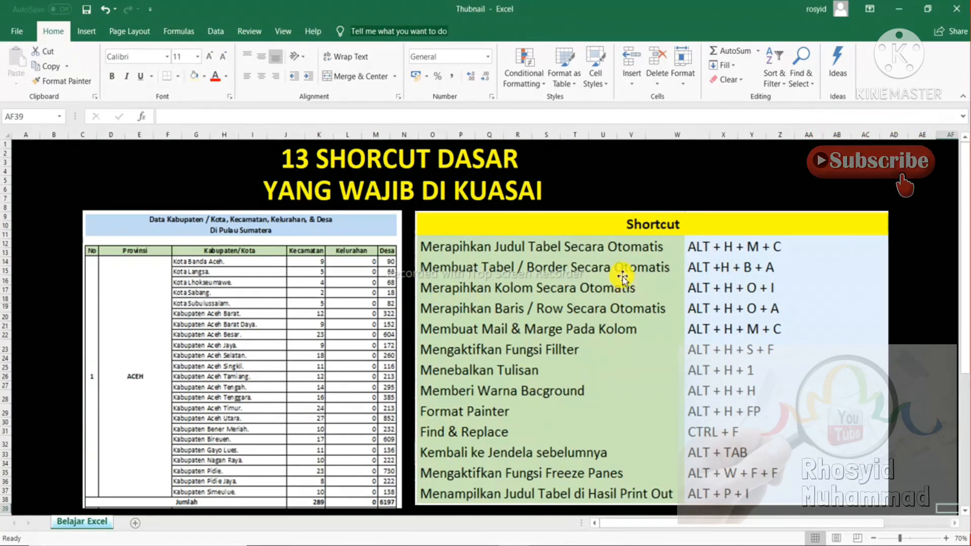
pyautogui.click(124, 152)
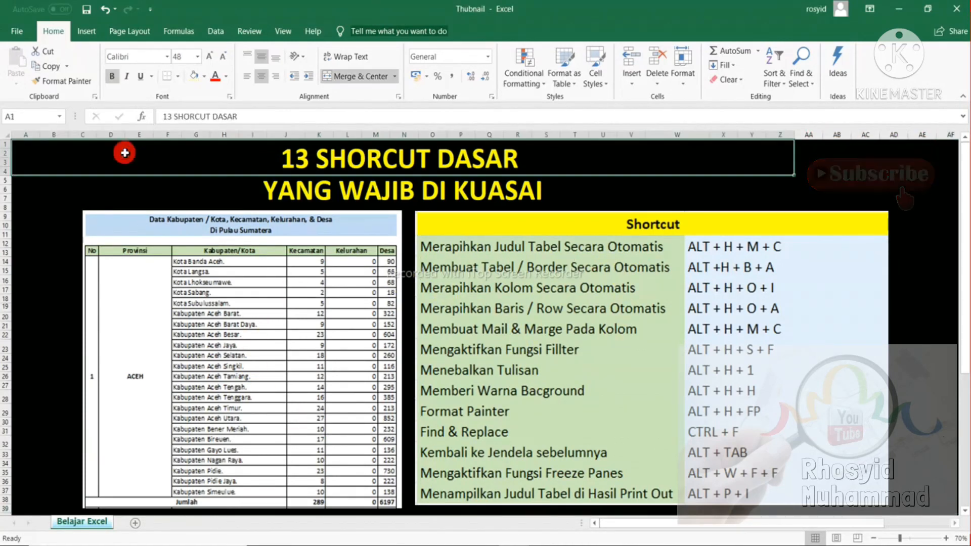
pyautogui.click(316, 195)
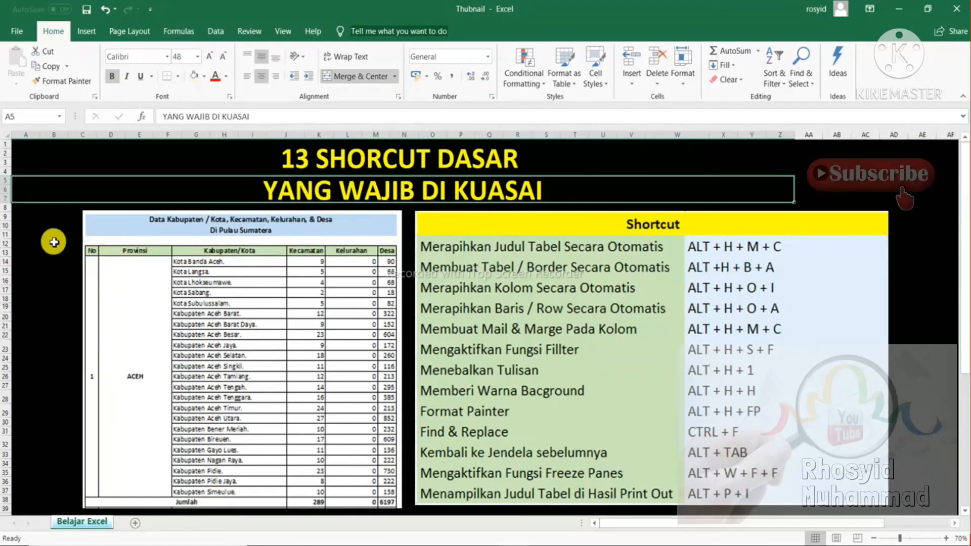
pyautogui.click(53, 260)
pyautogui.press('Down')
pyautogui.press('Down')
pyautogui.press('Down')
pyautogui.press('Down')
pyautogui.press('Down')
pyautogui.press('Down')
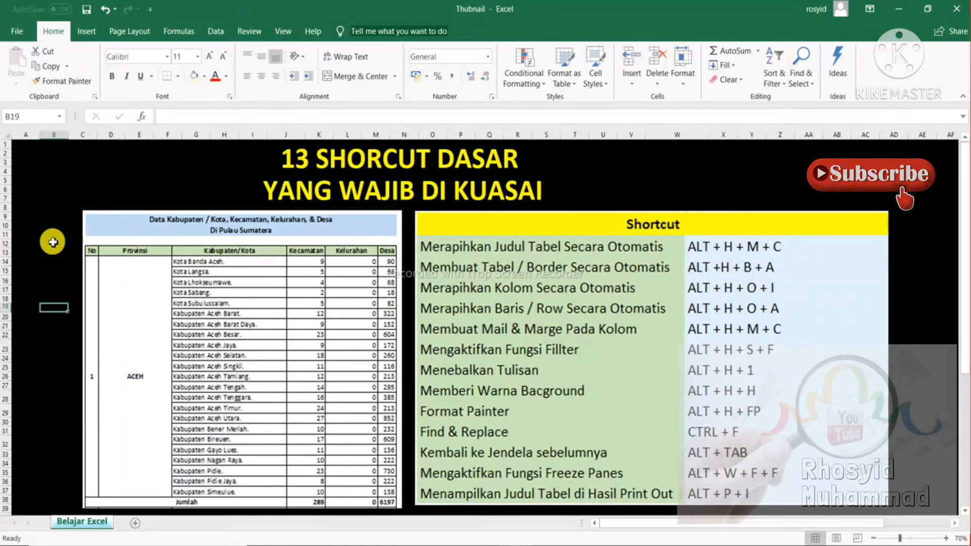
pyautogui.press('Right')
pyautogui.press('Up')
pyautogui.press('Right')
pyautogui.press('Right')
pyautogui.press('Right')
pyautogui.press('Right')
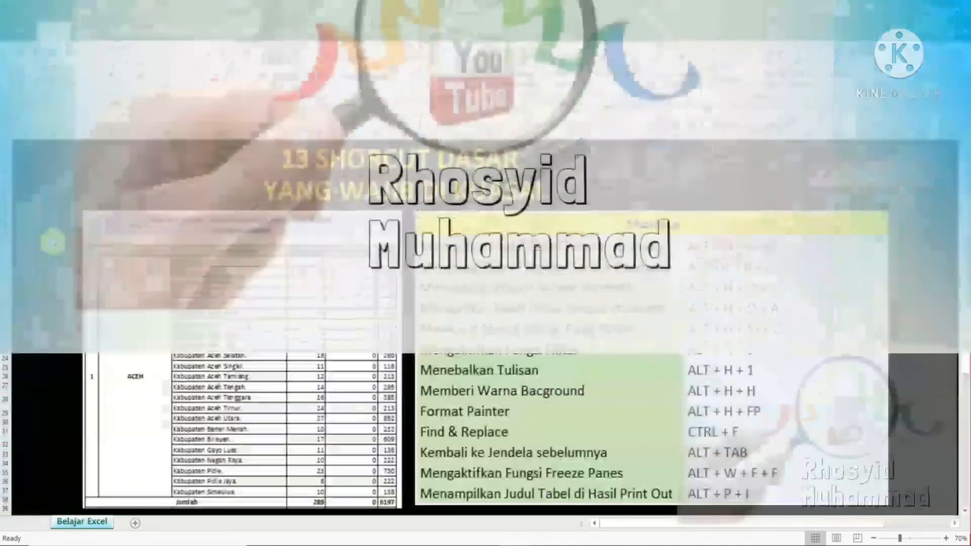